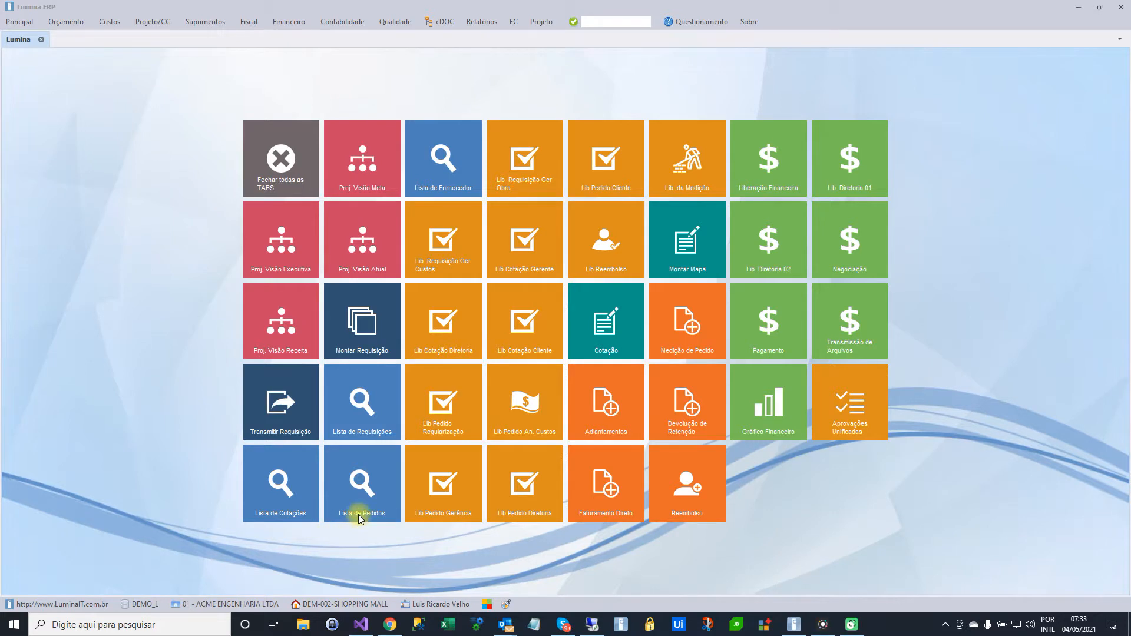
Open the contract types register, load the MINUTA PARA SERVIÇOS type and view its Word file selection dialog
click(214, 24)
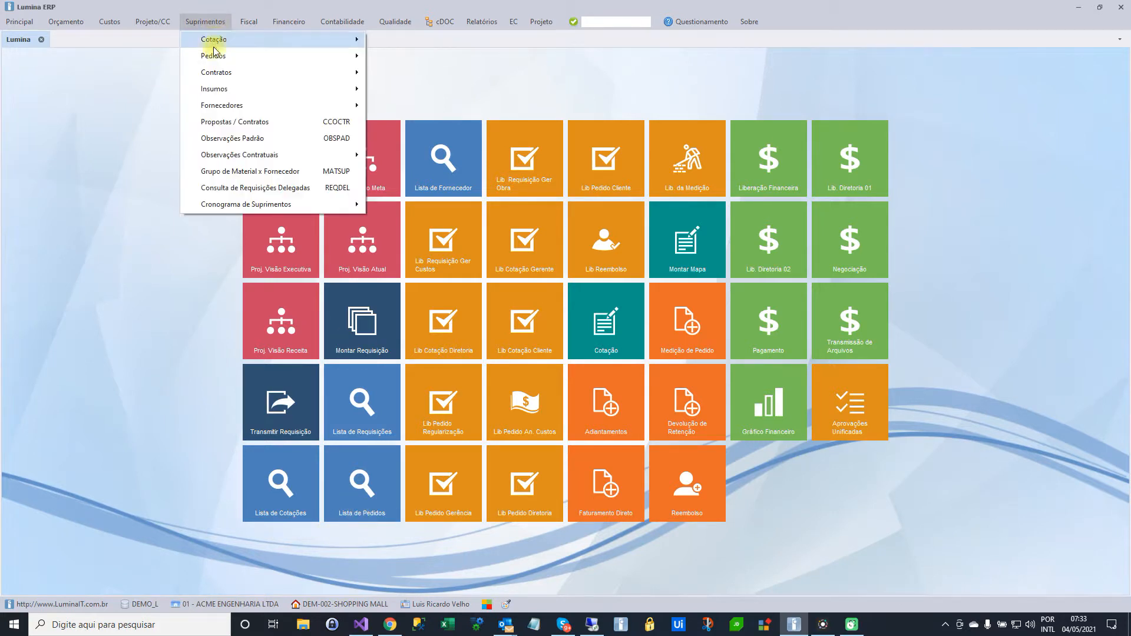
mouse_move(221, 75)
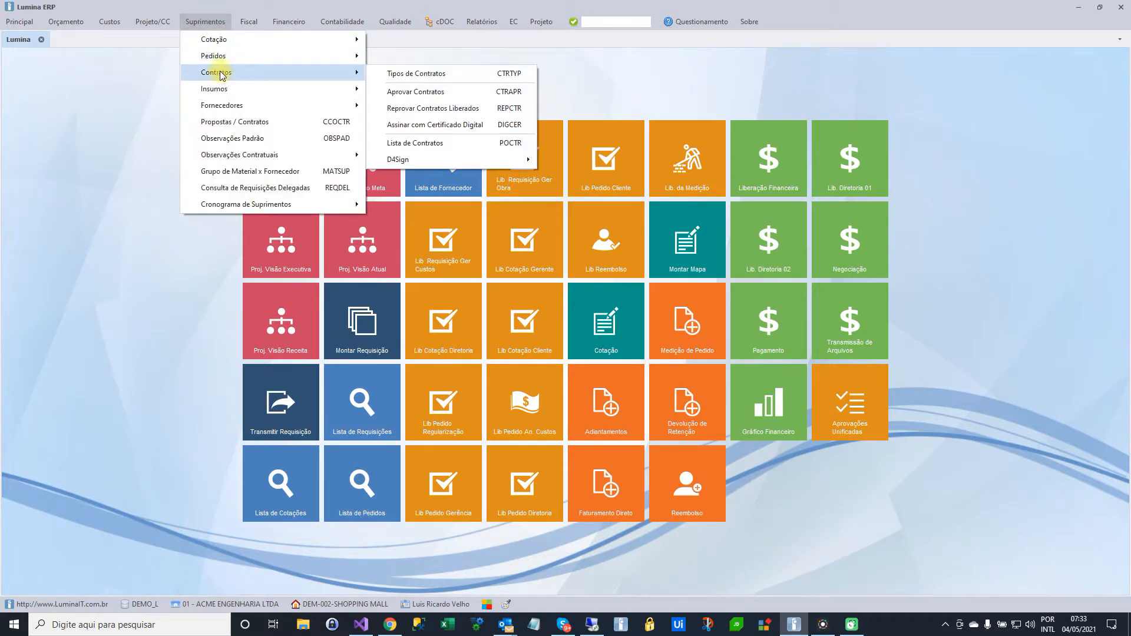
click(406, 73)
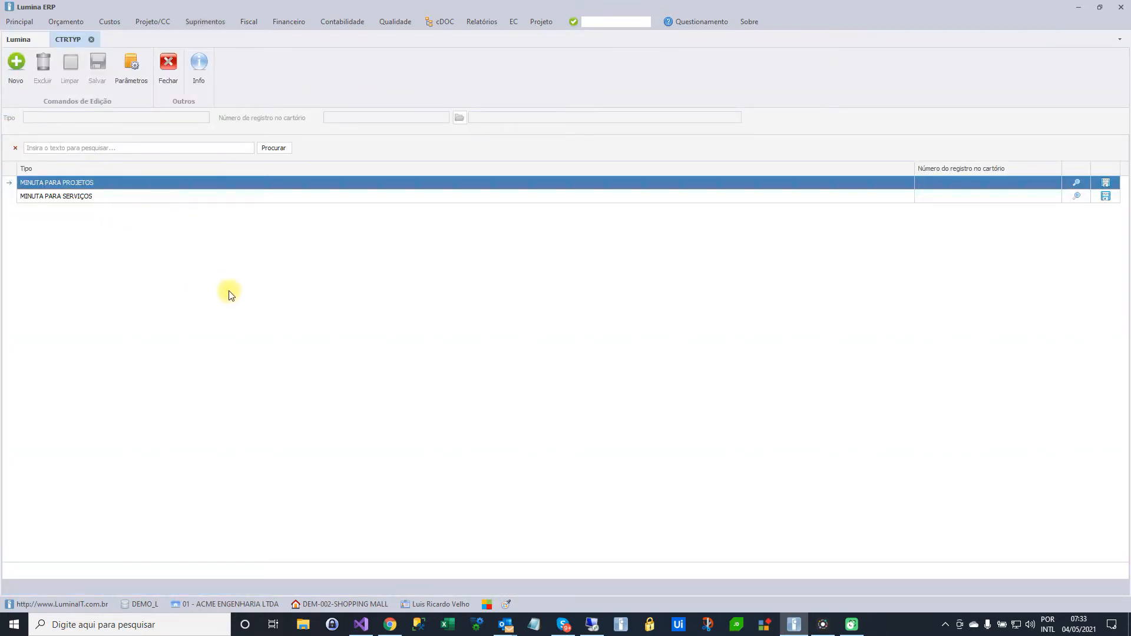
click(68, 202)
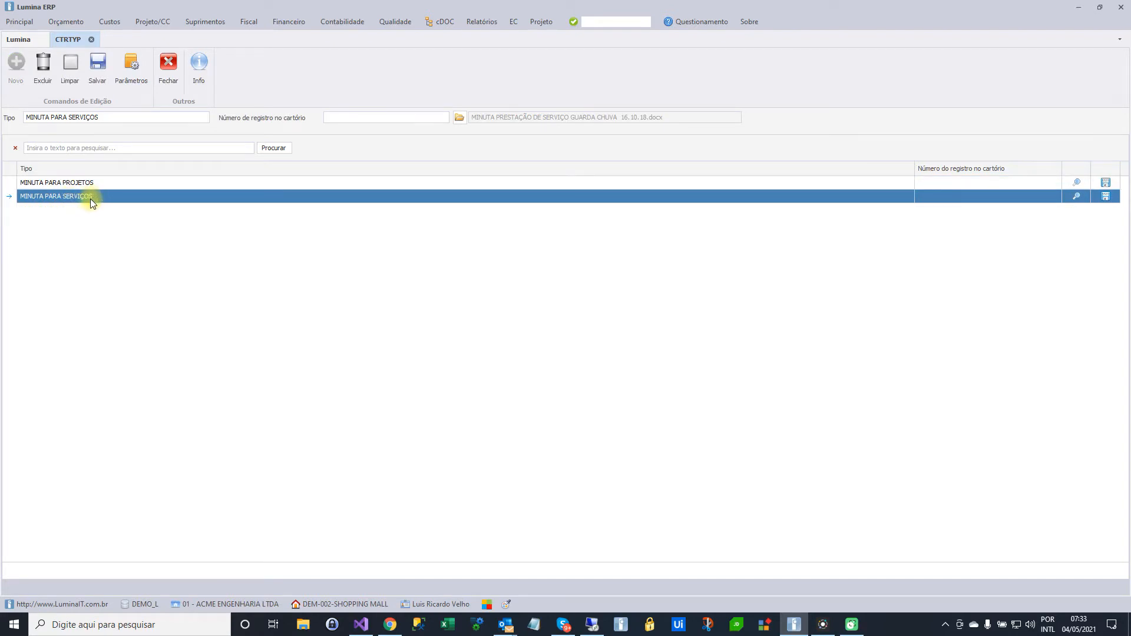
click(460, 119)
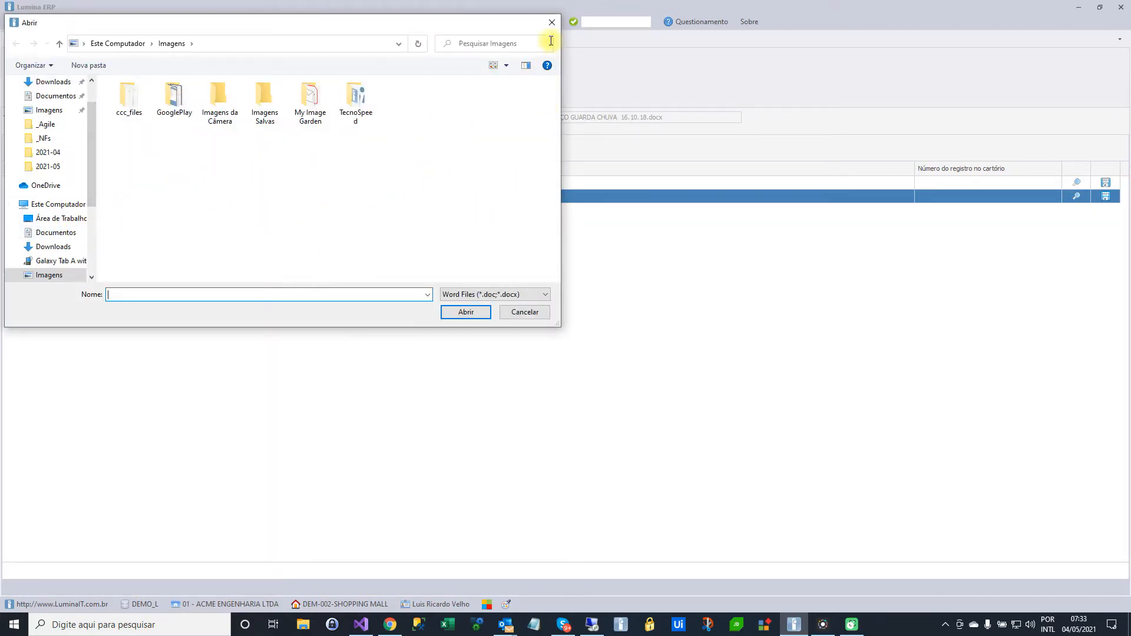
click(552, 23)
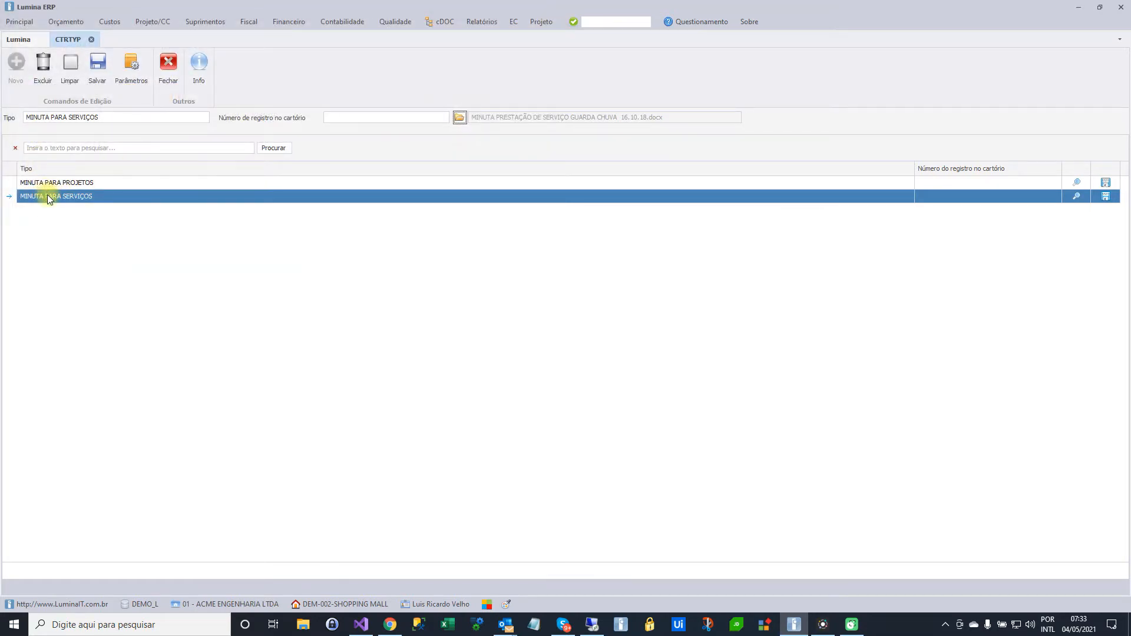
Preview the MINUTA PARA SERVIÇOS template, examine its @ placeholders and clauses, and close the preview
click(1079, 199)
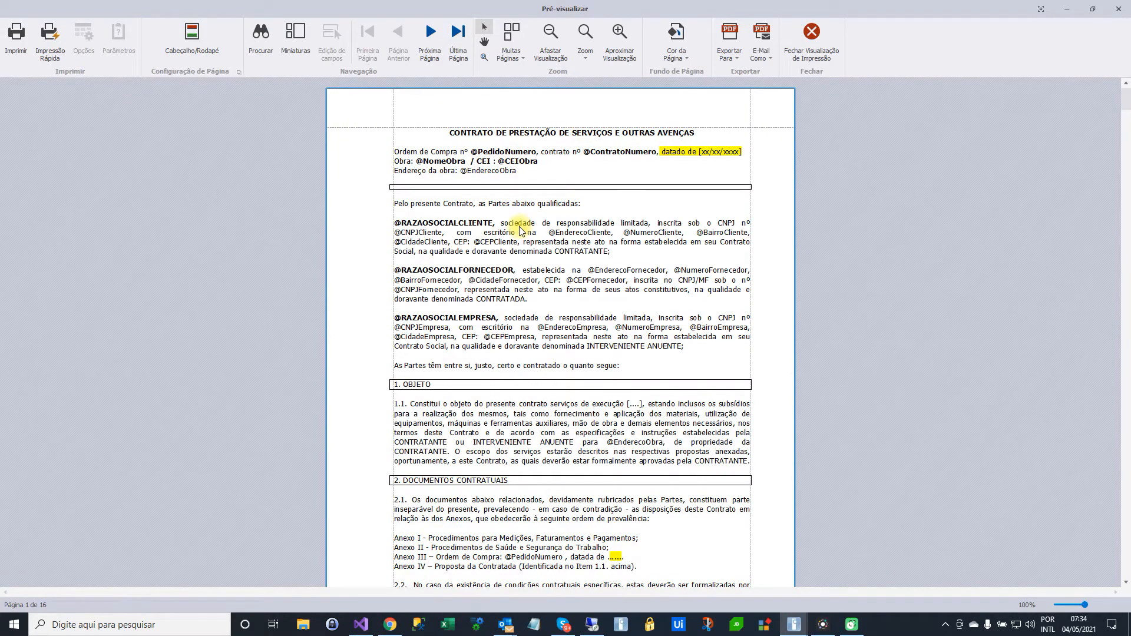
scroll(519, 229, down, 3)
scroll(520, 230, down, 10)
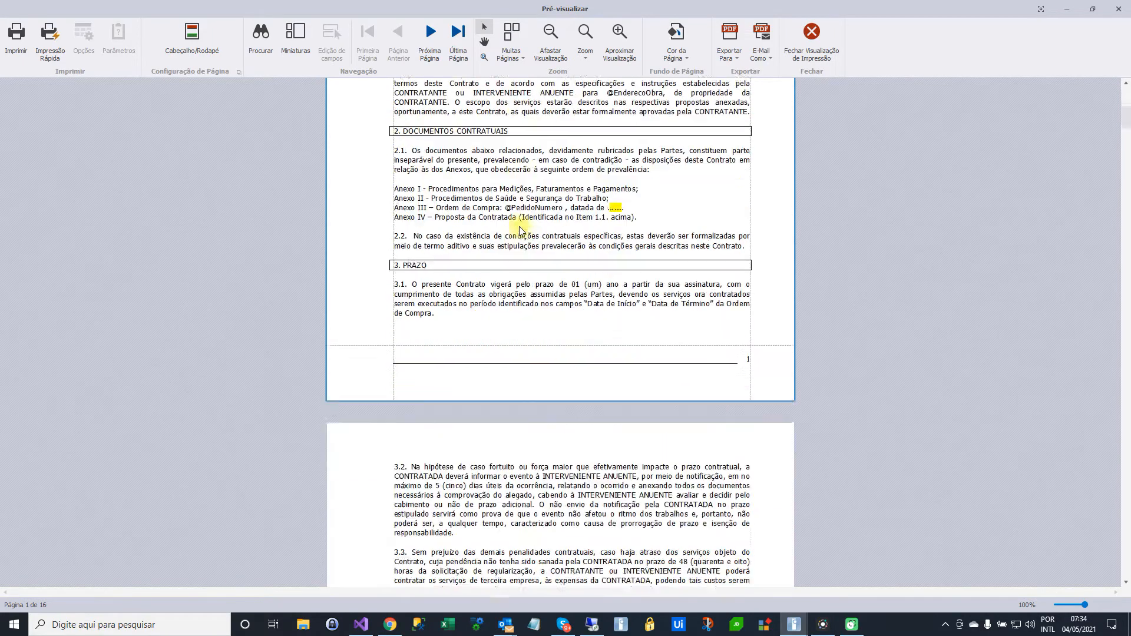
scroll(519, 229, up, 5)
scroll(519, 230, up, 8)
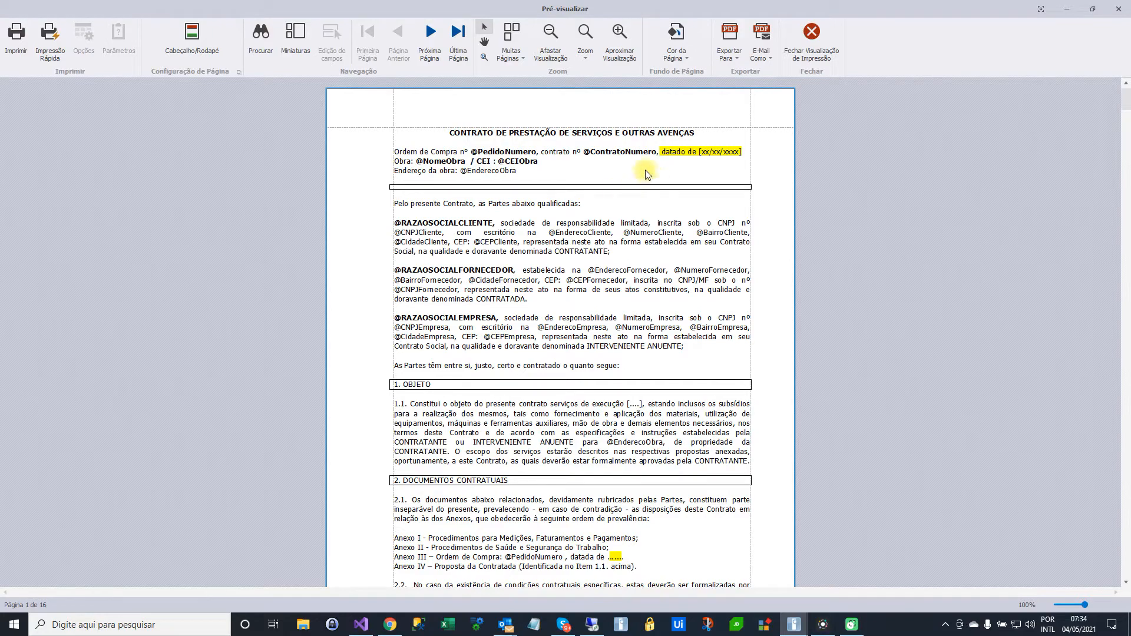
scroll(599, 423, down, 8)
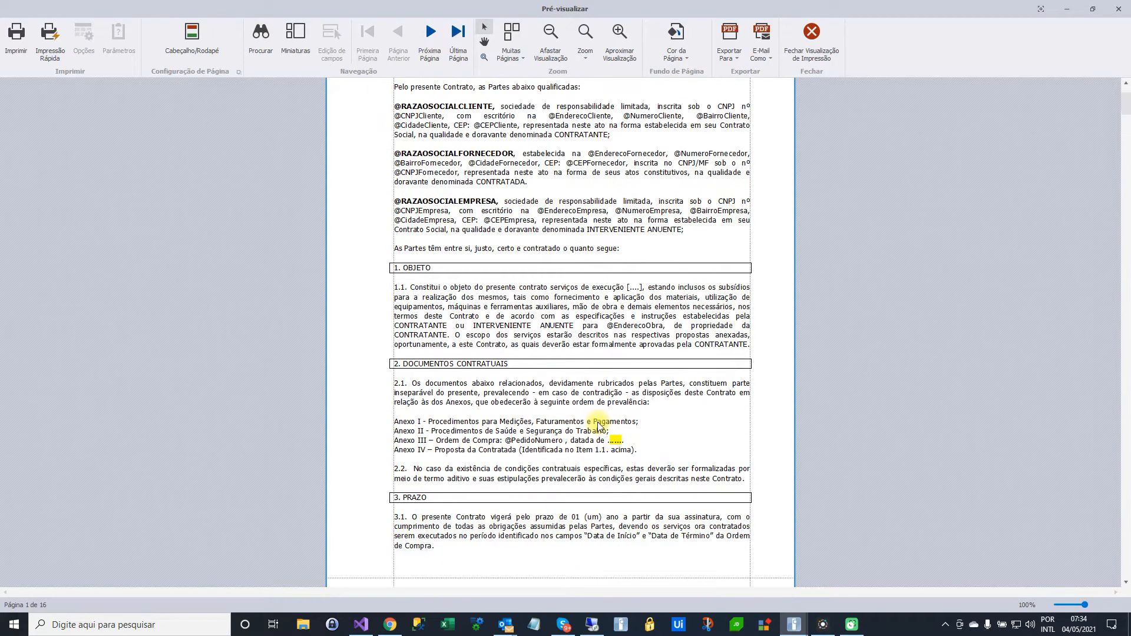
scroll(600, 423, down, 9)
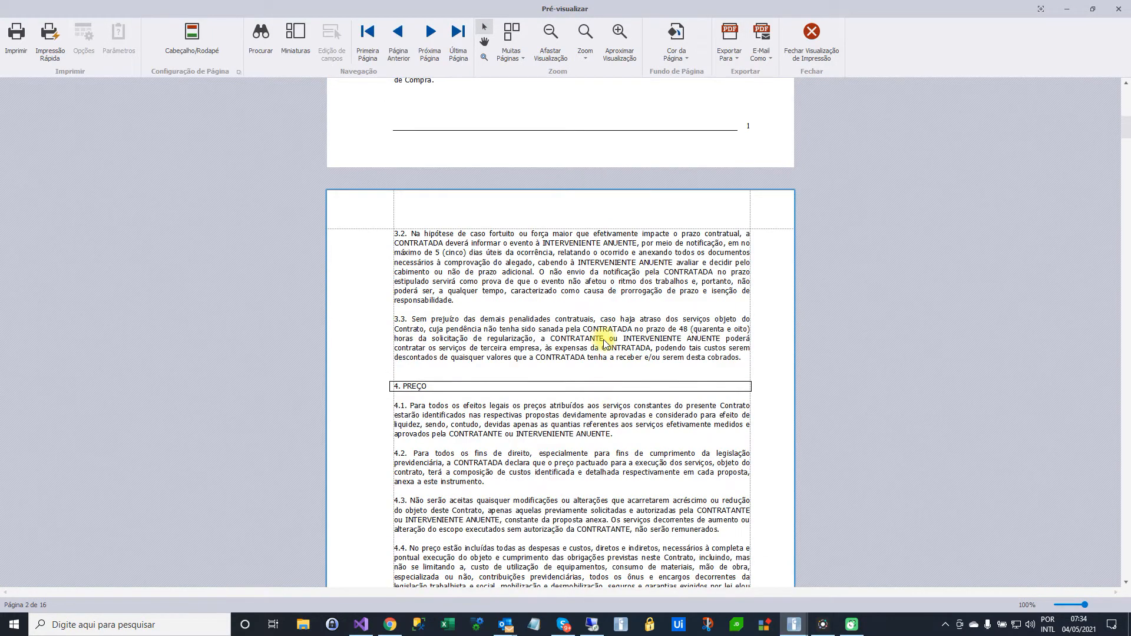
scroll(604, 342, down, 8)
scroll(603, 343, up, 5)
scroll(604, 343, up, 16)
scroll(589, 342, up, 3)
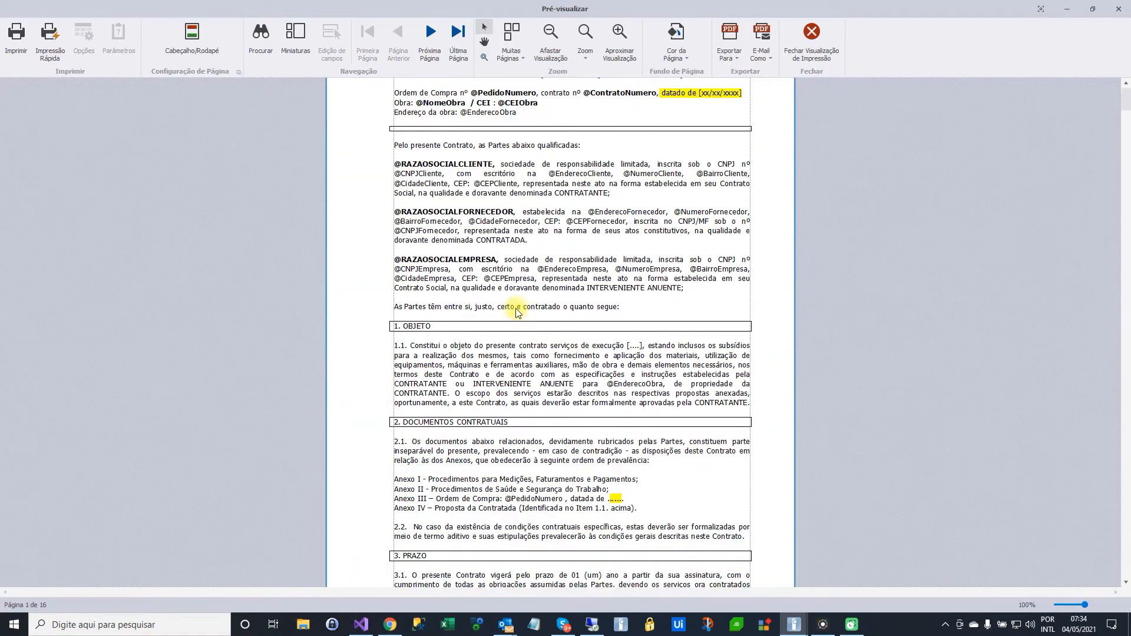
scroll(516, 308, up, 1)
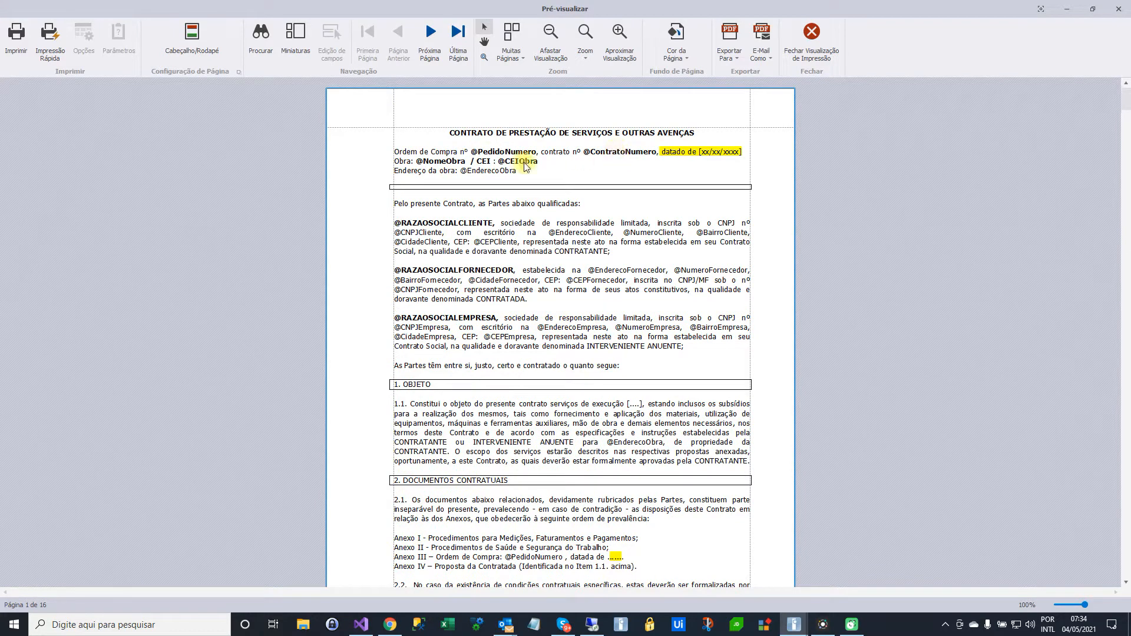
click(816, 38)
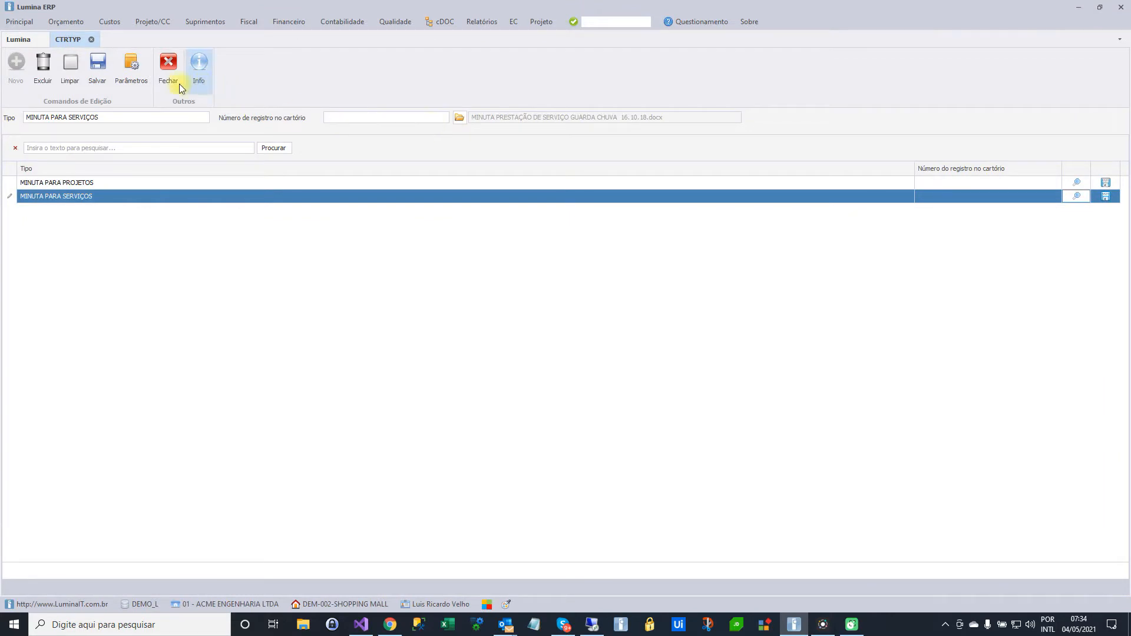
Open the list of parameters available for contract templates and look through it to the end
click(140, 76)
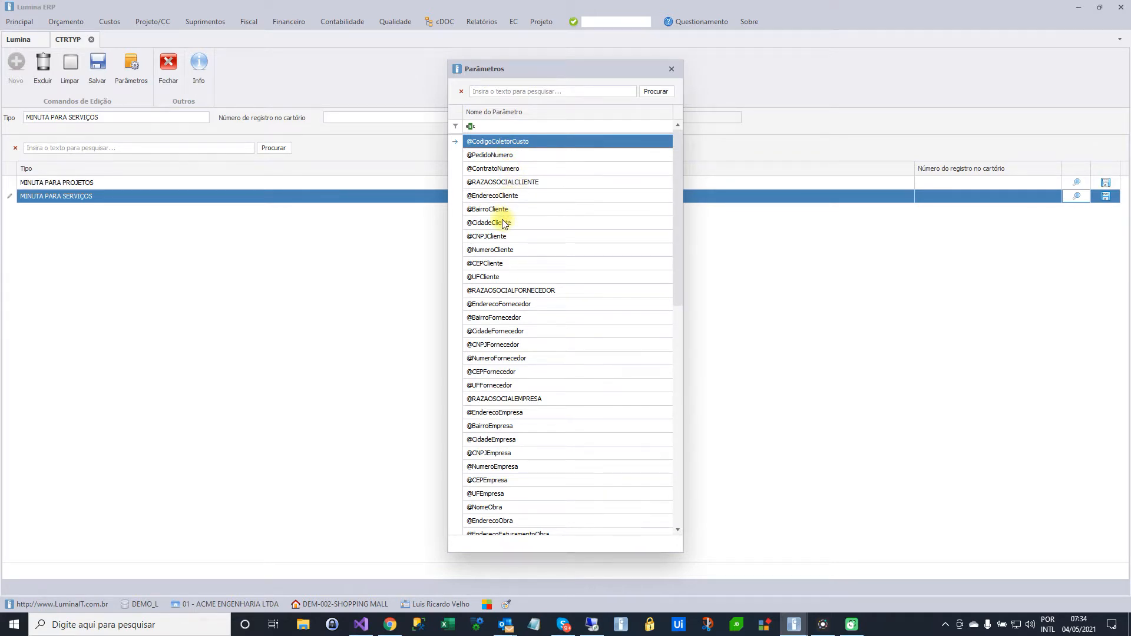
scroll(504, 224, down, 4)
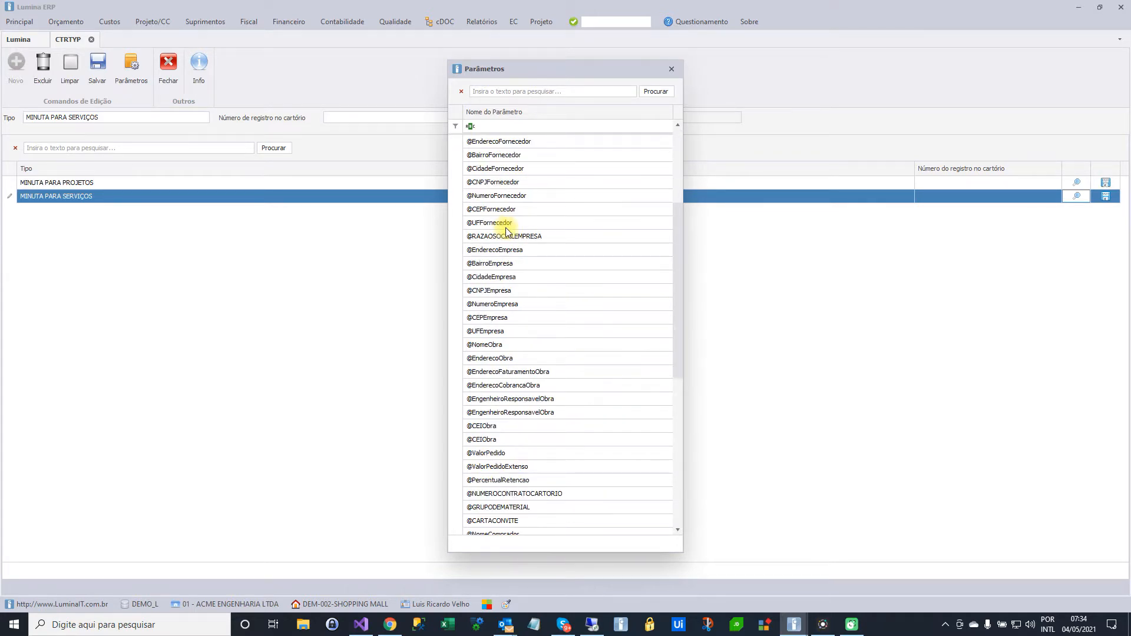
scroll(505, 229, down, 1)
scroll(505, 231, down, 6)
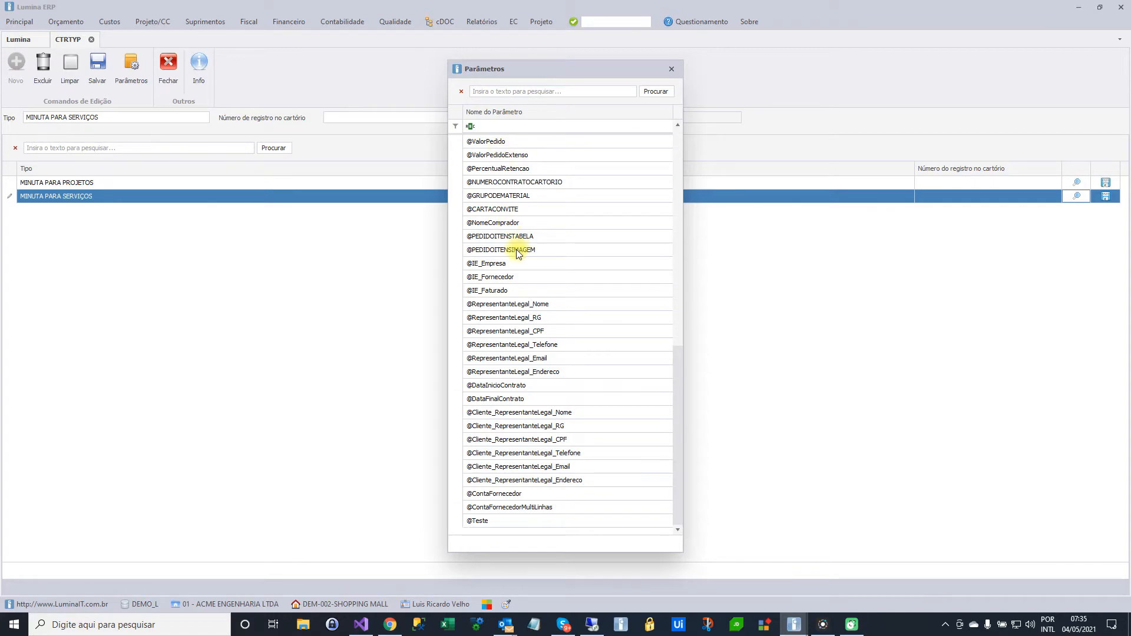
click(514, 238)
click(512, 249)
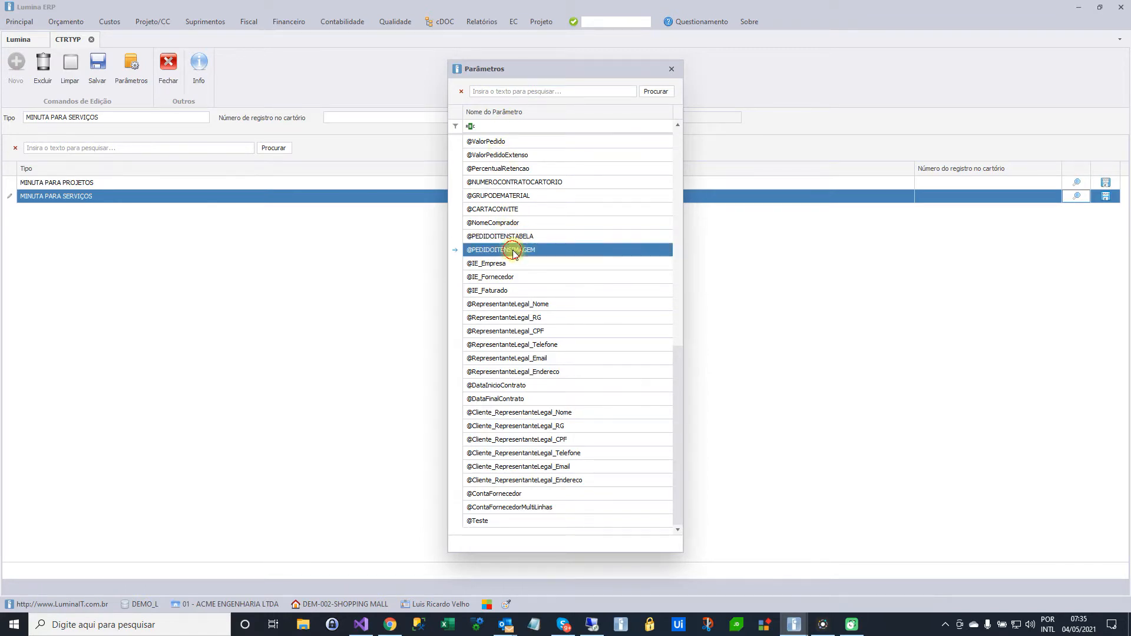
click(504, 237)
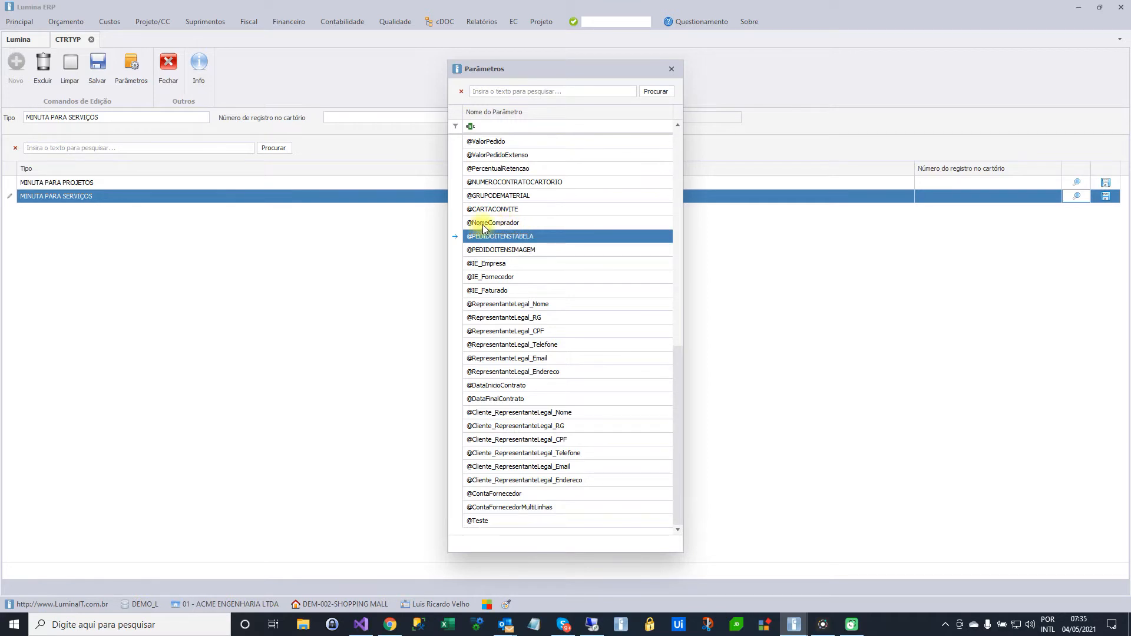
click(507, 246)
click(507, 238)
click(481, 250)
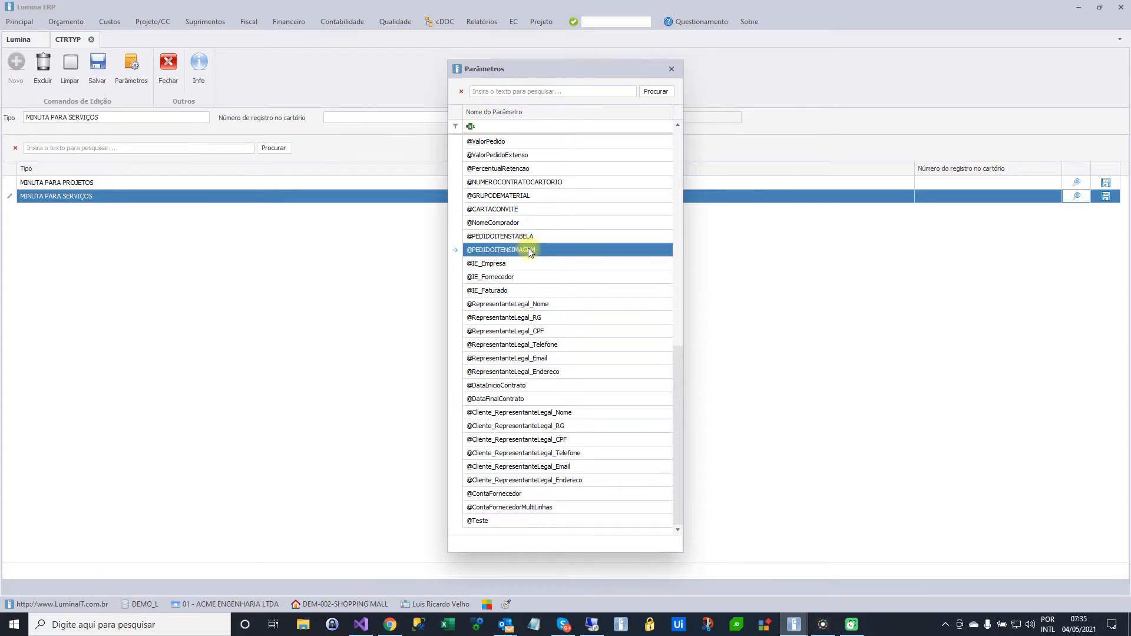
click(516, 236)
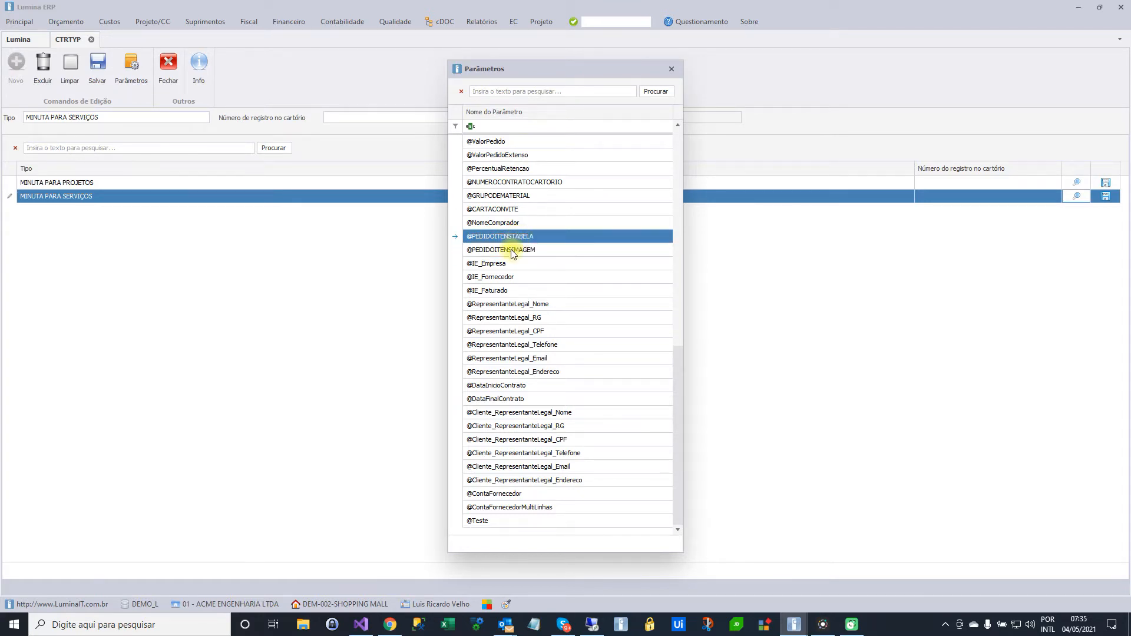
click(511, 249)
click(513, 239)
click(515, 249)
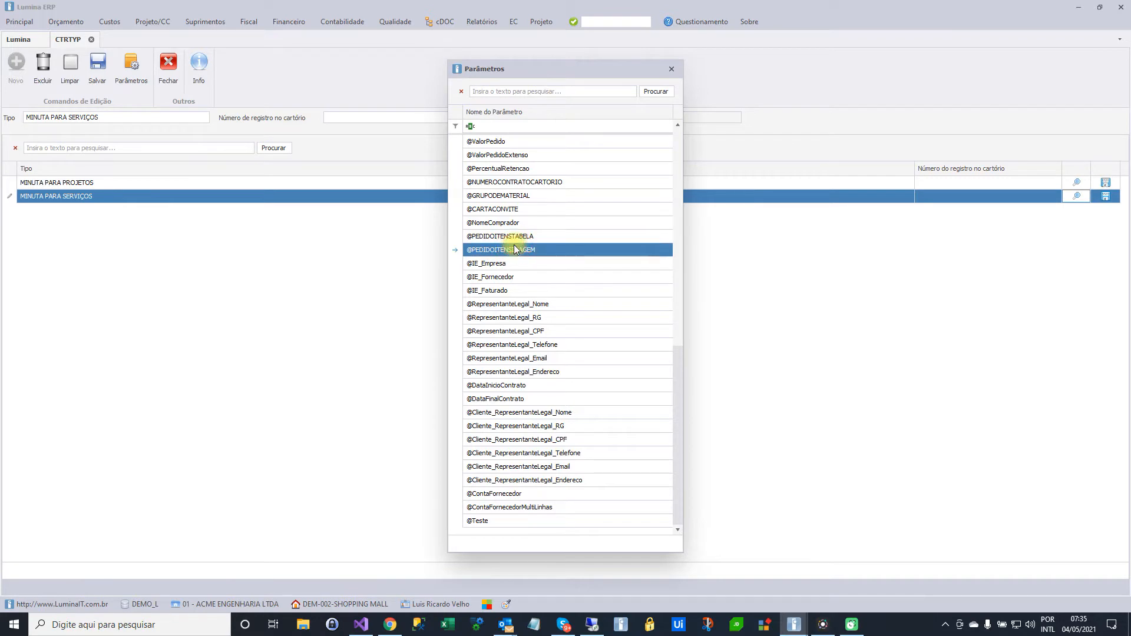
scroll(516, 344, up, 12)
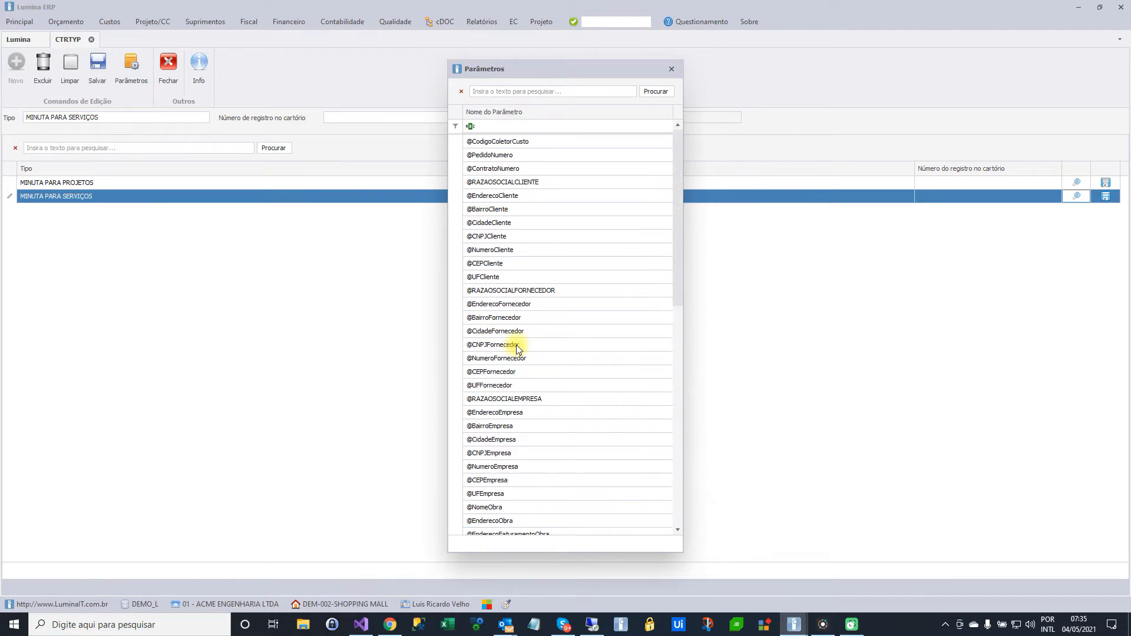
click(672, 69)
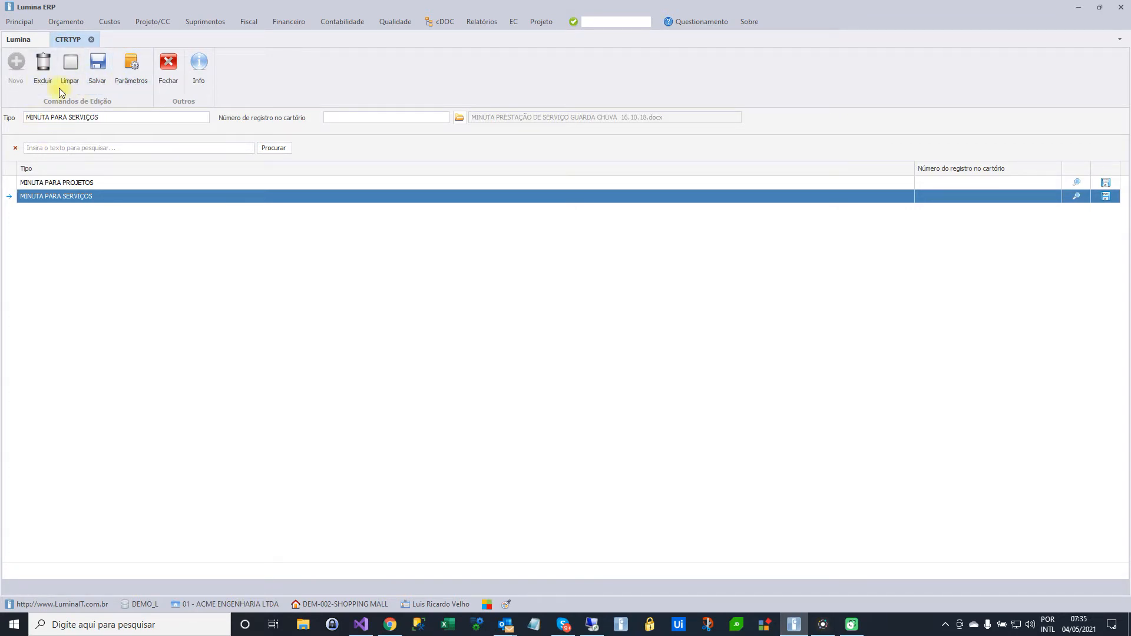
Draft a new contract type named xxxxx without attaching a file, and close the register without saving it
click(68, 66)
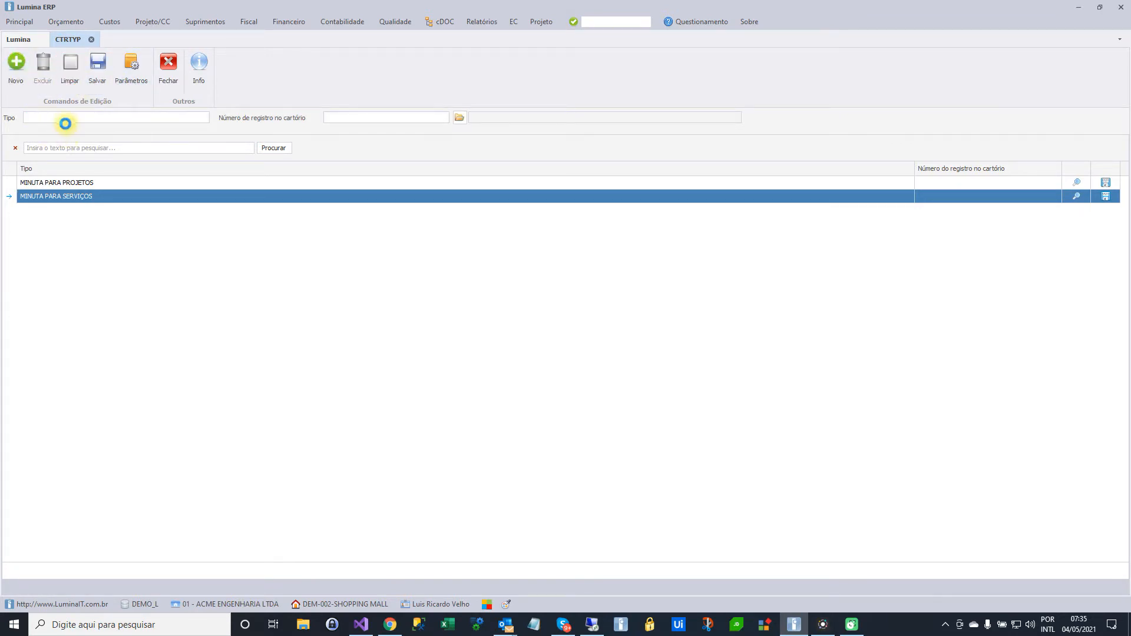
text(xxxxx)
click(460, 117)
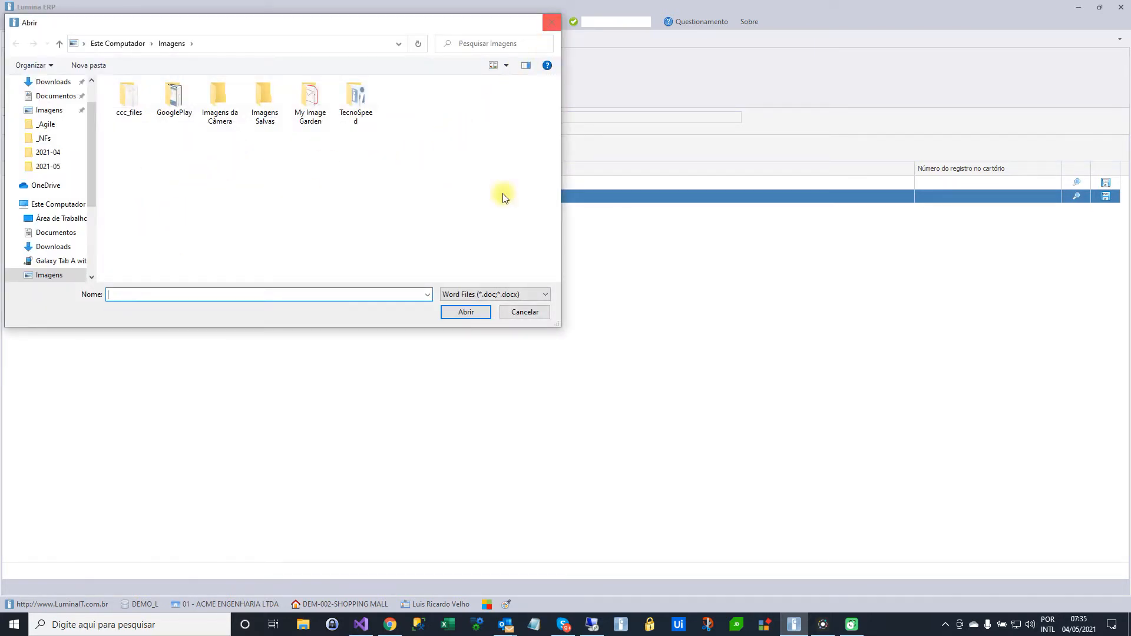
click(518, 314)
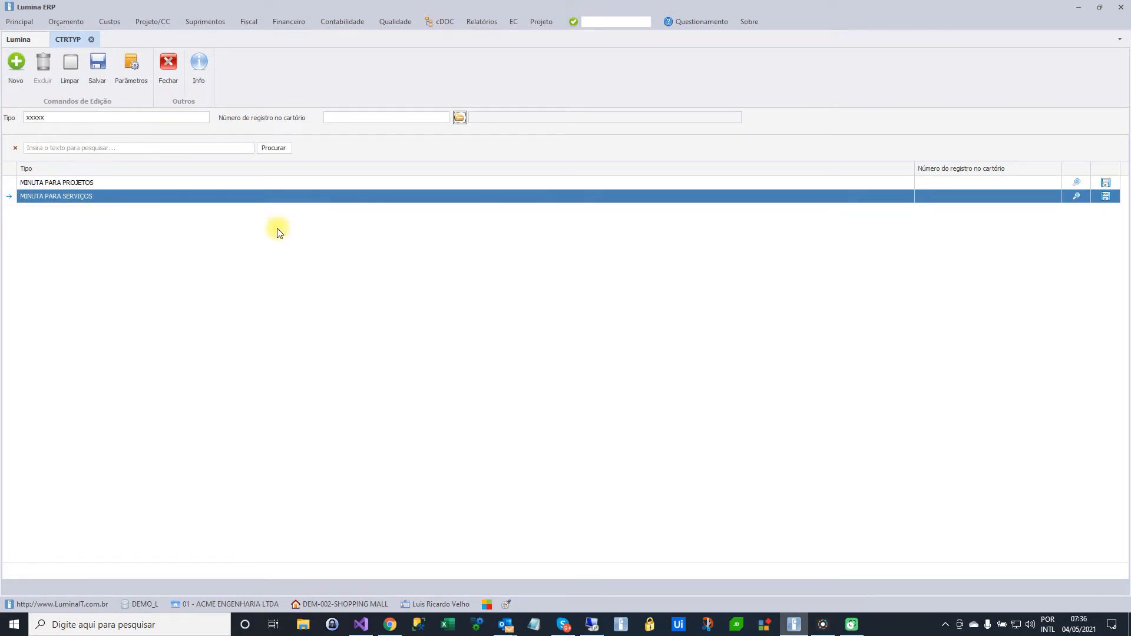
click(355, 118)
click(173, 69)
click(191, 20)
mouse_move(214, 76)
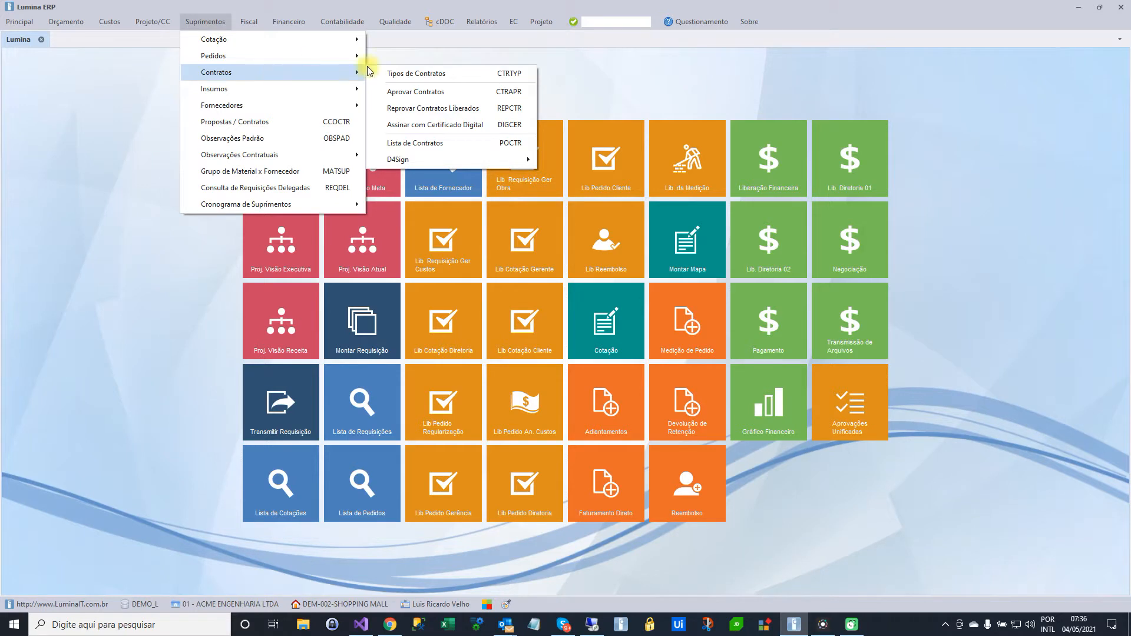
click(585, 82)
List the purchase orders with the quick query (Consulta Rápida) and open the contract details of the first order
click(354, 487)
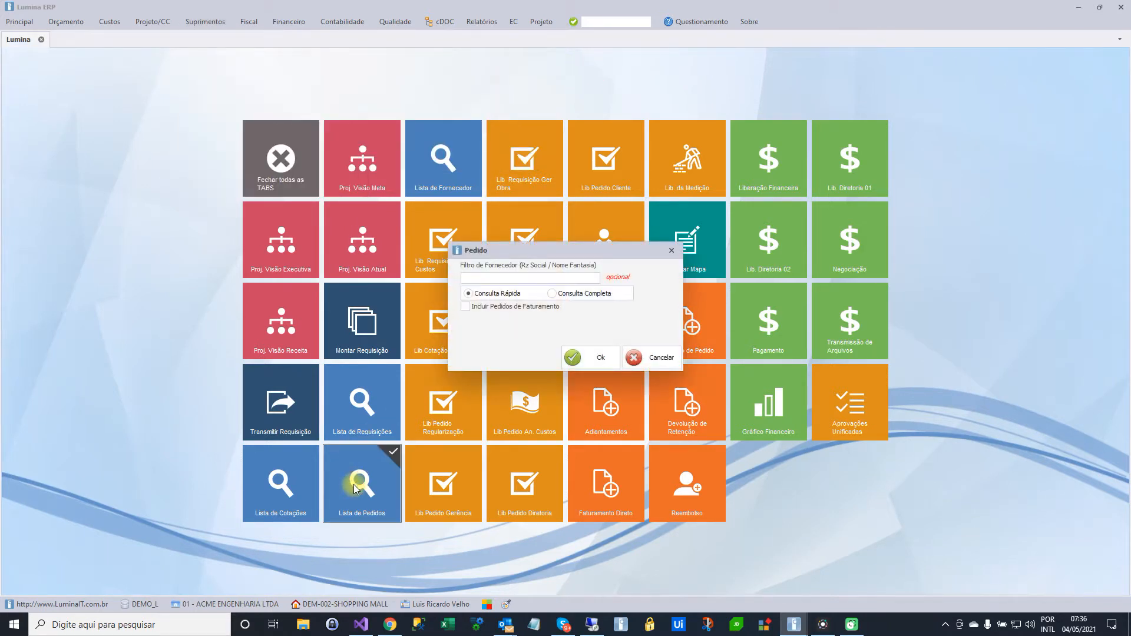
click(598, 356)
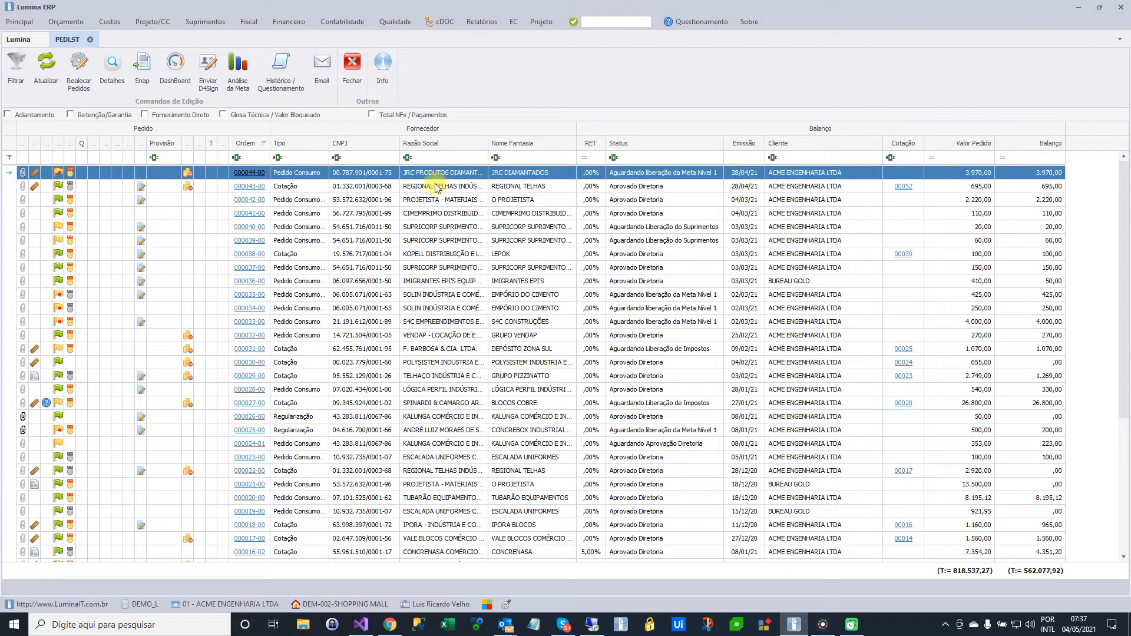
click(109, 78)
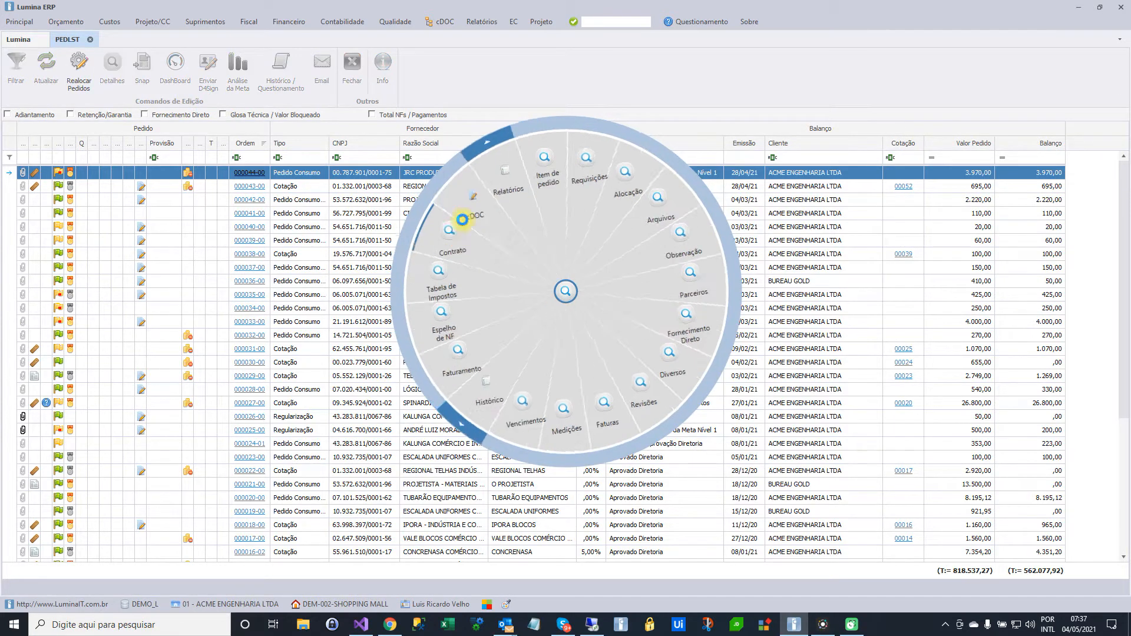
click(462, 220)
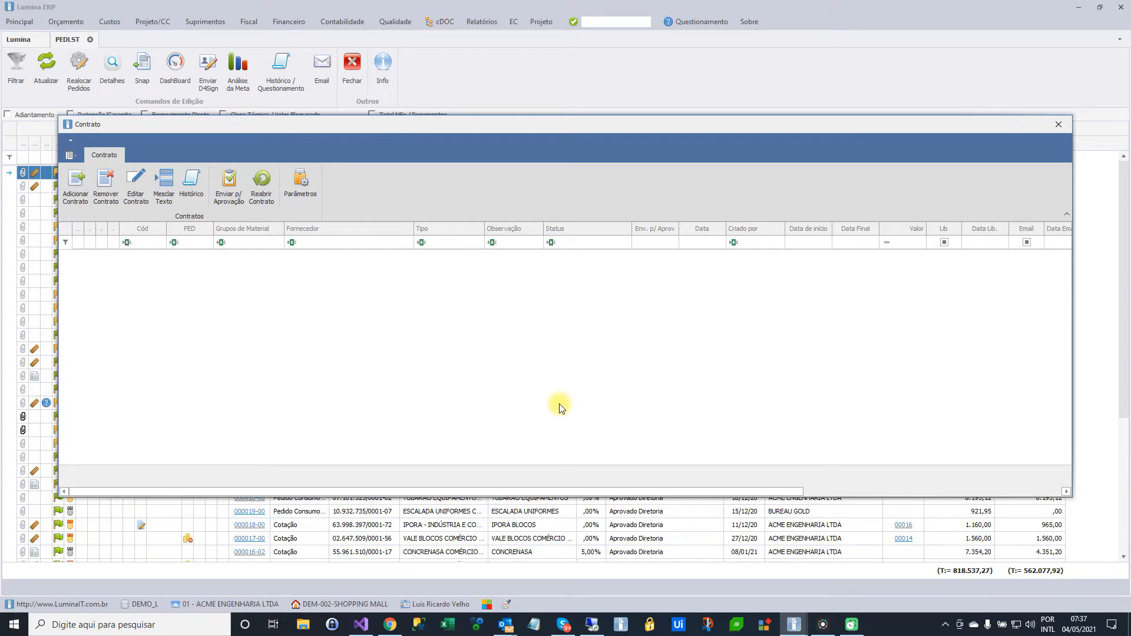
Start adding a contract to the order and preview the MINUTA PARA SERVIÇOS template
click(77, 195)
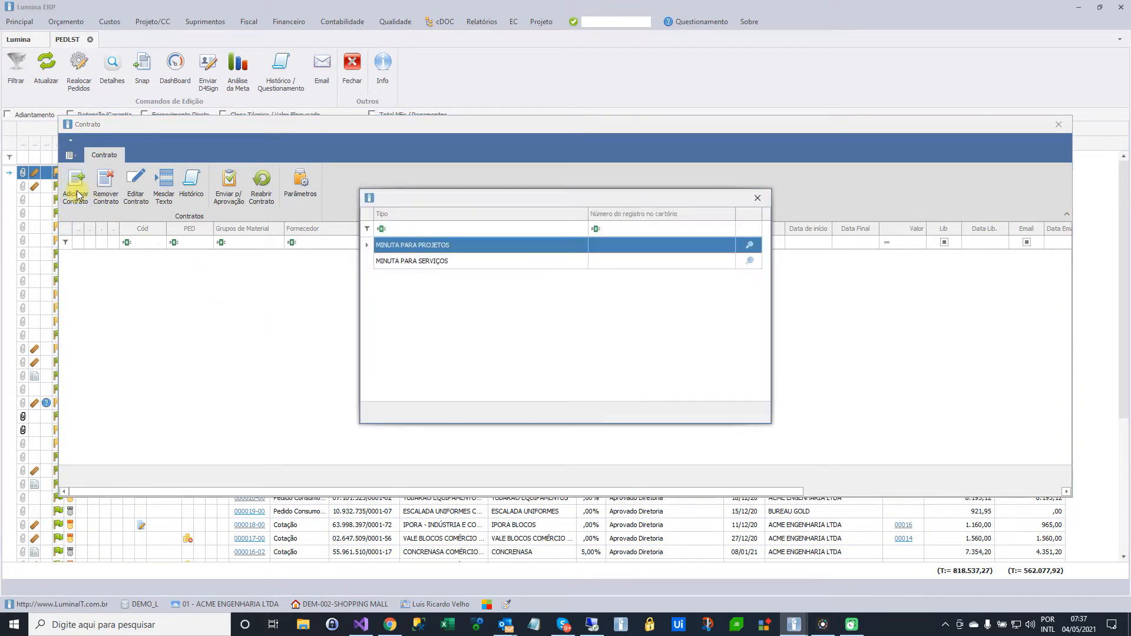
click(442, 260)
click(435, 246)
click(439, 260)
click(441, 248)
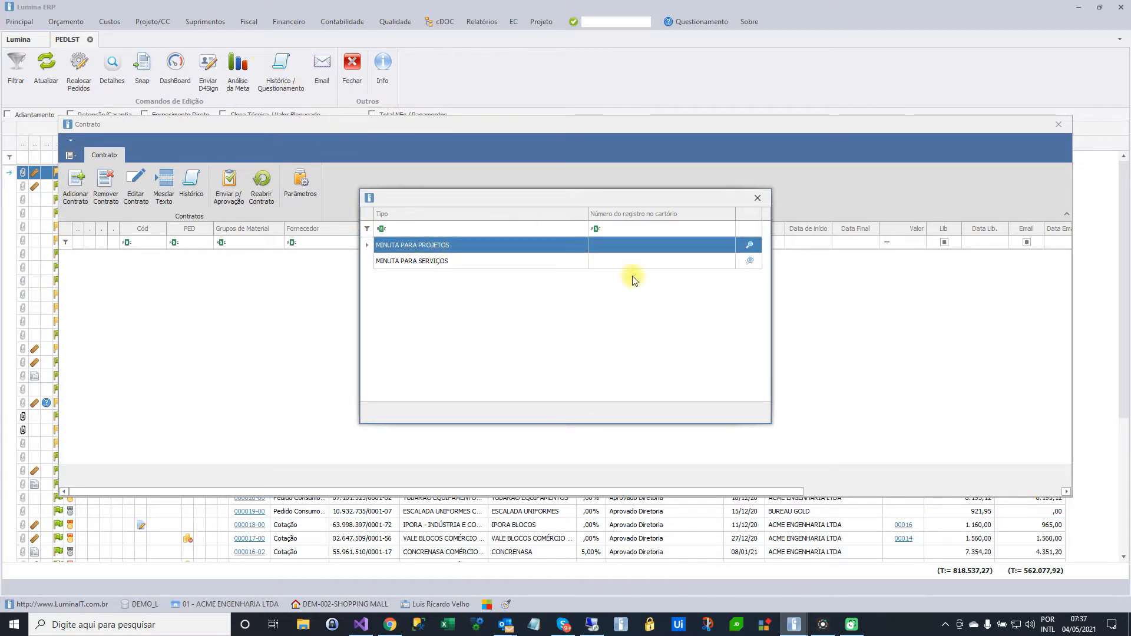
click(749, 261)
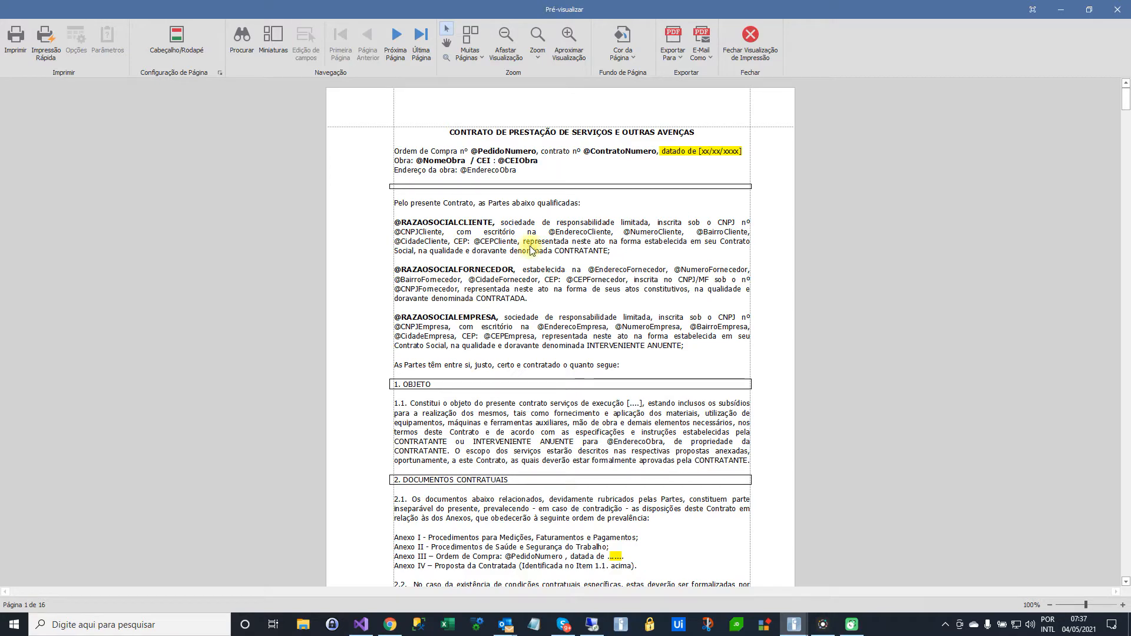
Add a MINUTA PARA SERVIÇOS contract to the order, with start date 01/05/2021 and end date 31/05/2021
click(747, 50)
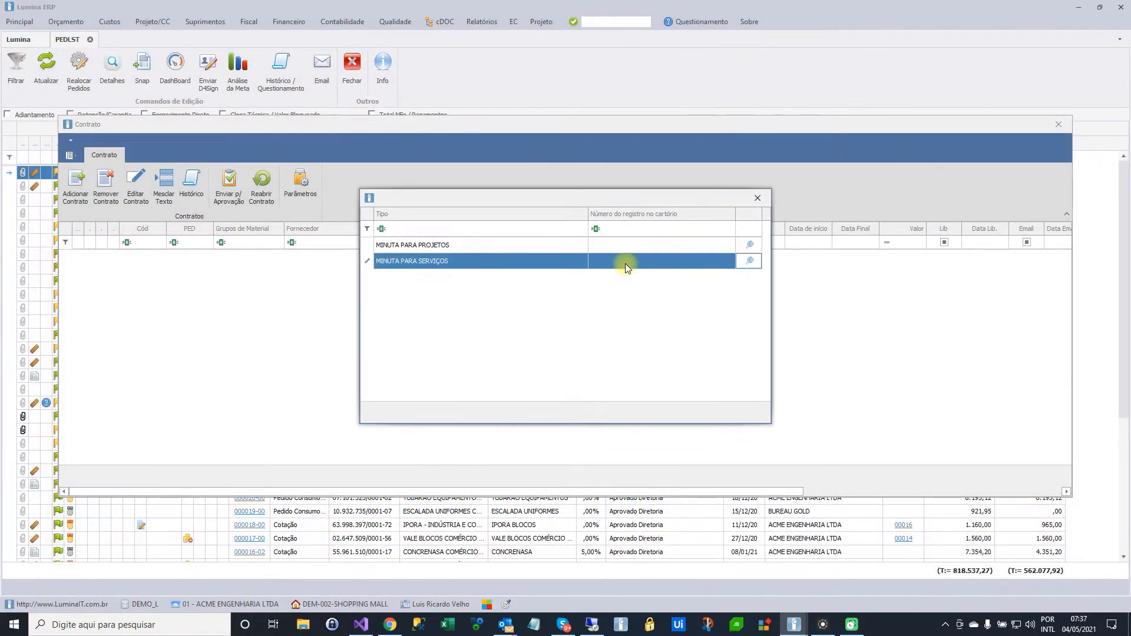
double_click(418, 263)
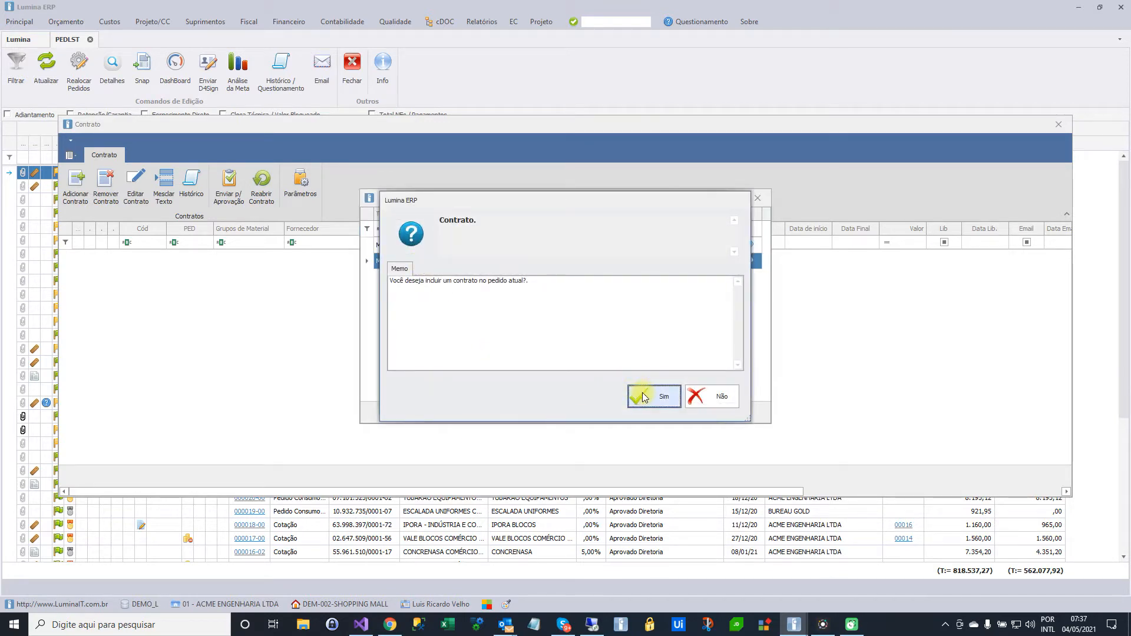
click(643, 399)
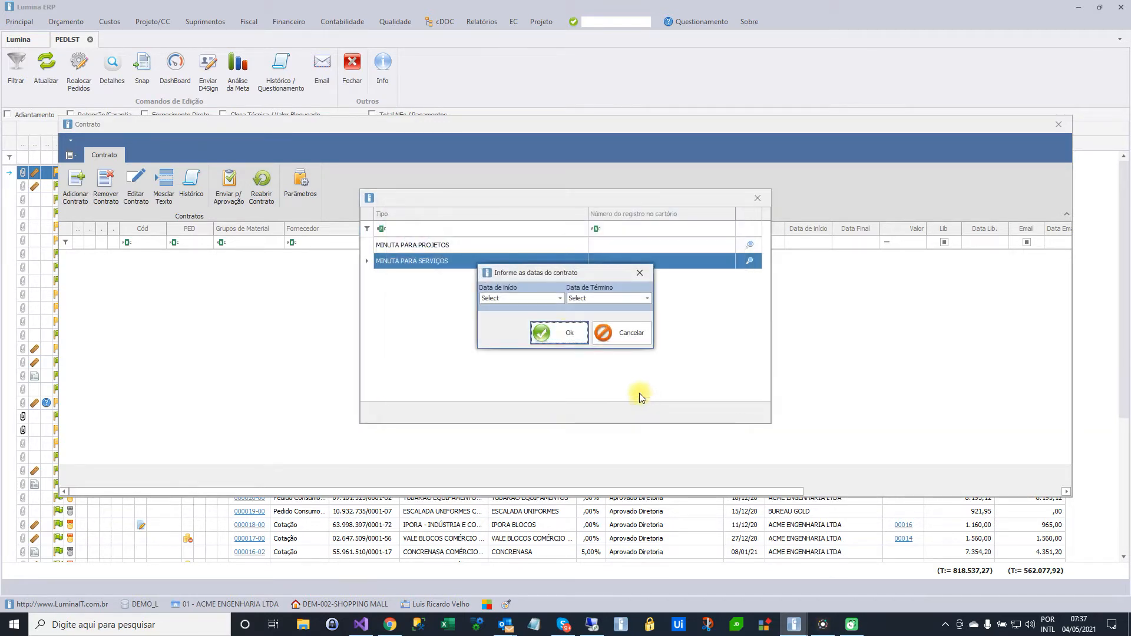
click(558, 301)
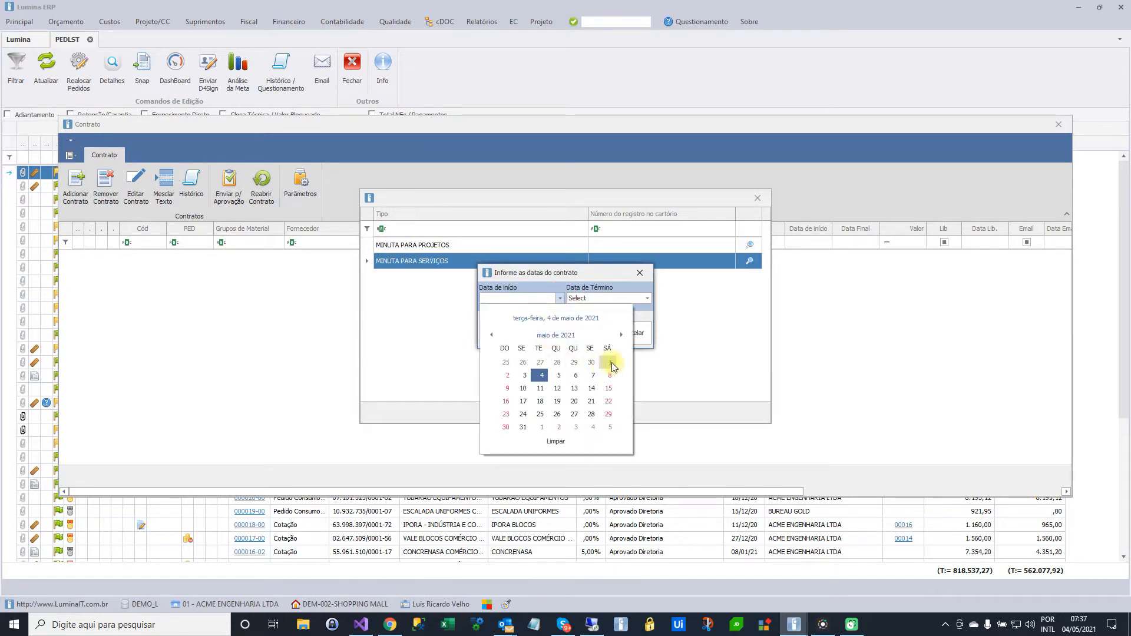
click(611, 361)
click(646, 298)
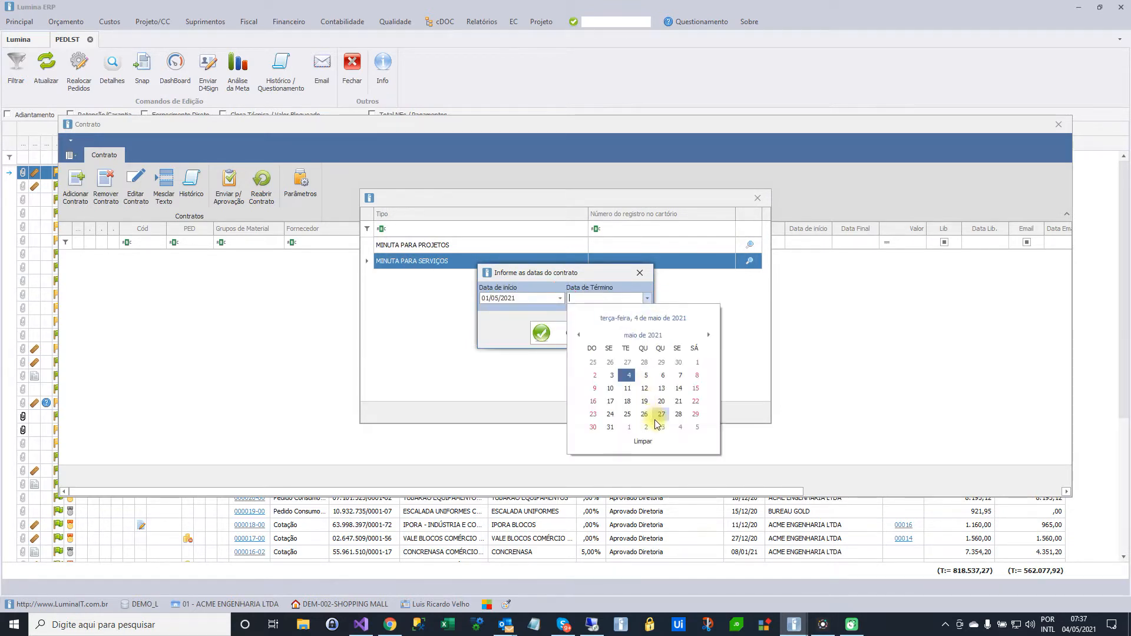
click(609, 424)
click(561, 333)
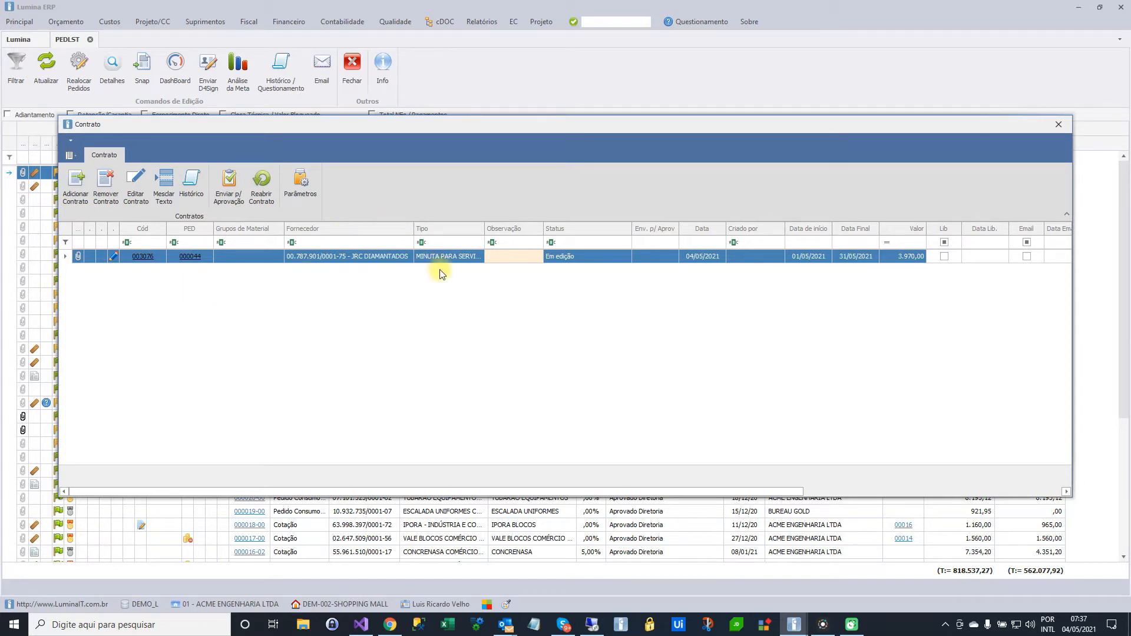
Display the new contract, examine how its clauses were filled with the order's data, and close the preview
click(152, 258)
click(152, 259)
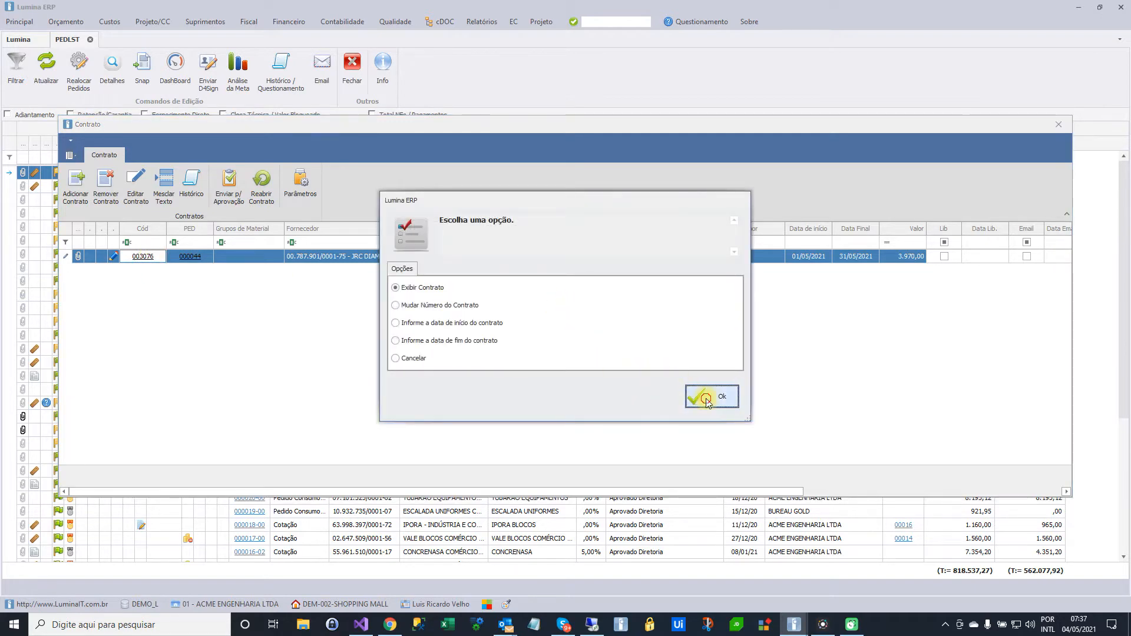
click(707, 399)
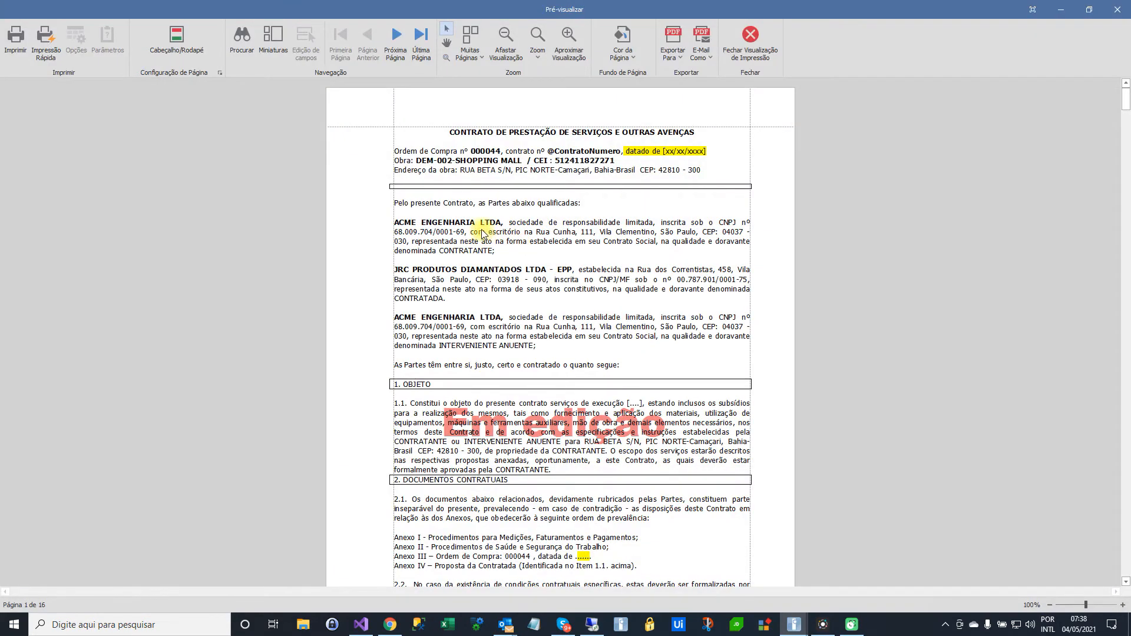
scroll(551, 247, down, 1)
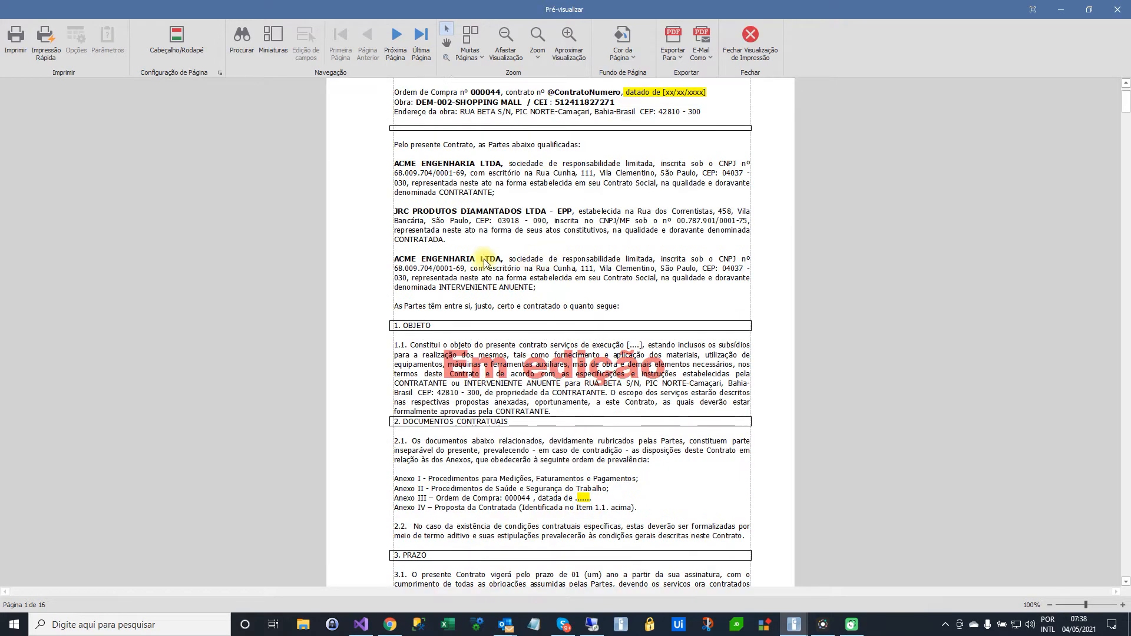
scroll(448, 259, down, 5)
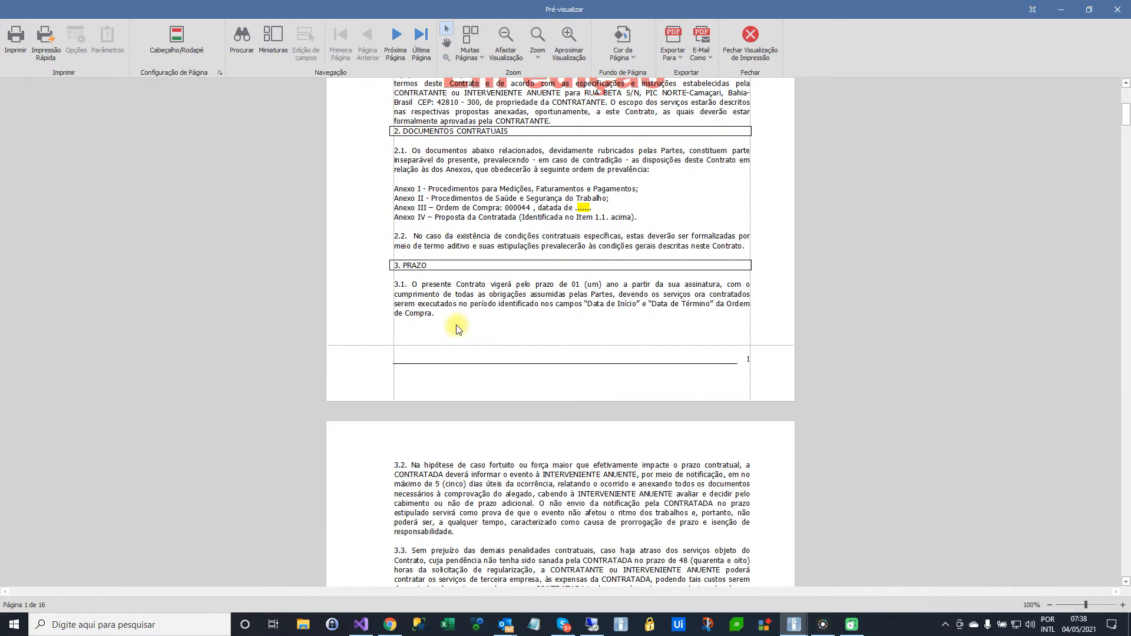
scroll(458, 329, down, 3)
scroll(482, 406, down, 6)
scroll(482, 407, down, 10)
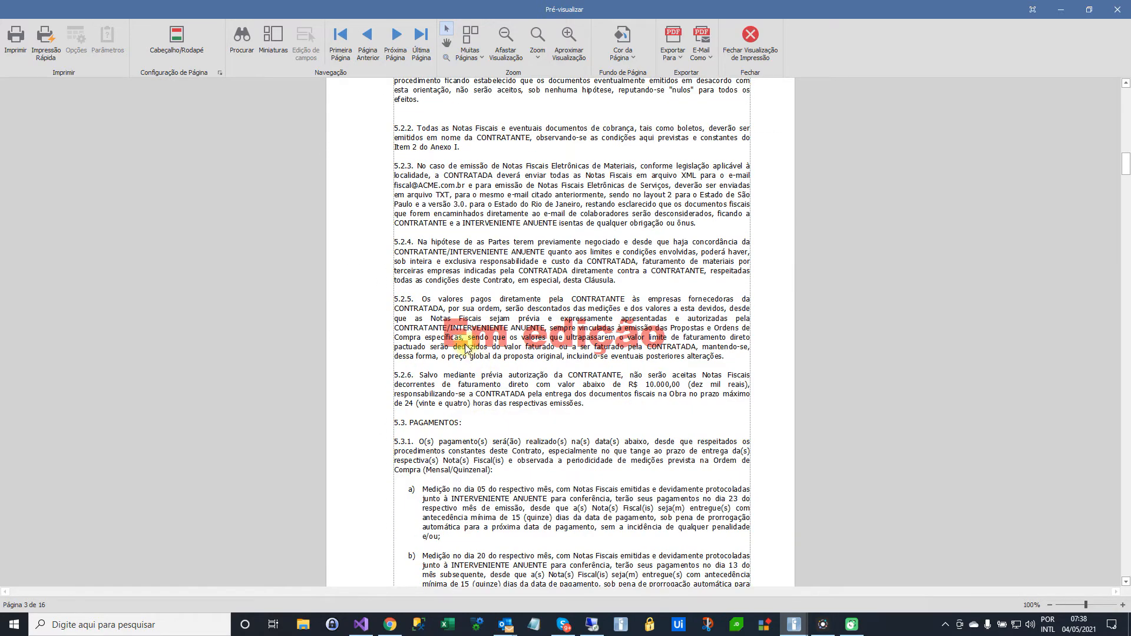
click(745, 36)
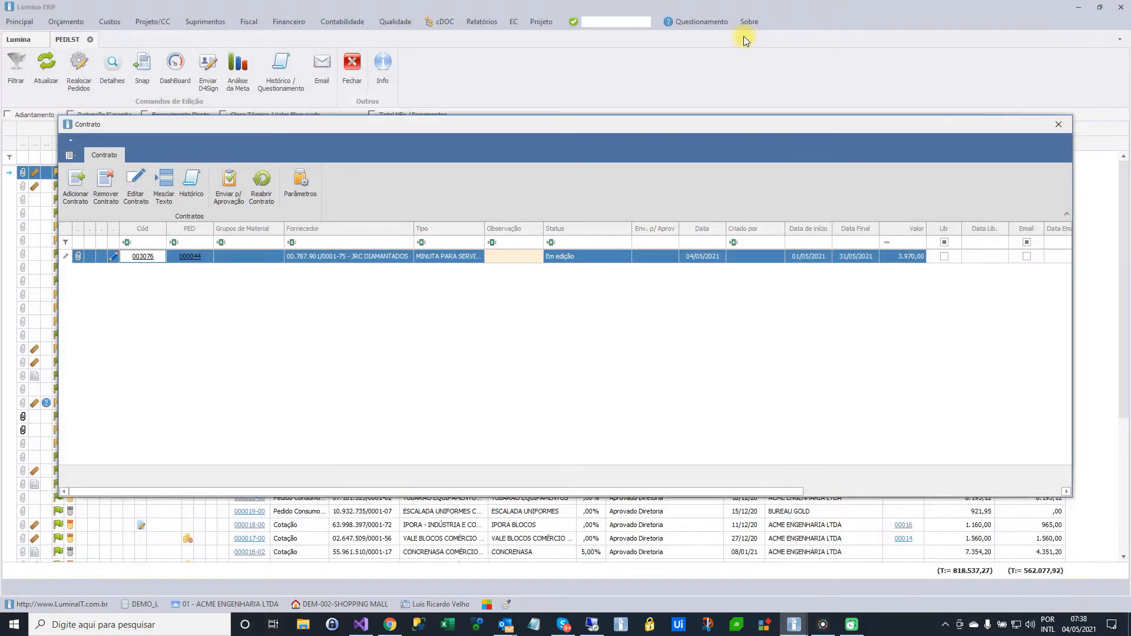
Edit the contract text, replacing the dotted date placeholder in the Anexo III line with XXXXXXXXXX, and save it
click(142, 189)
click(655, 397)
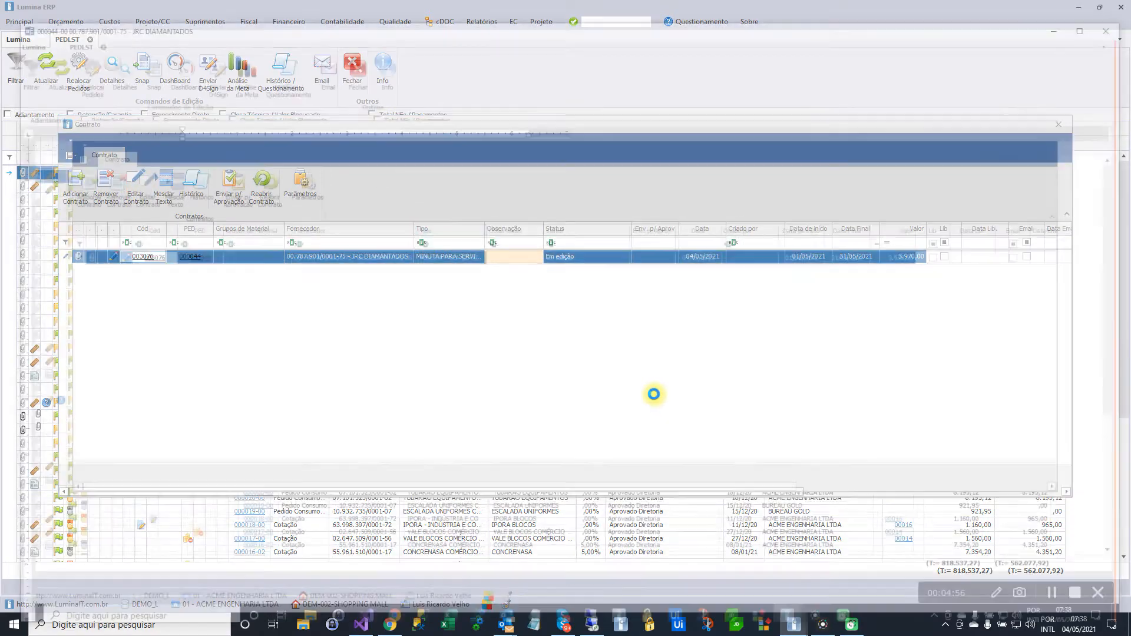
scroll(527, 373, down, 5)
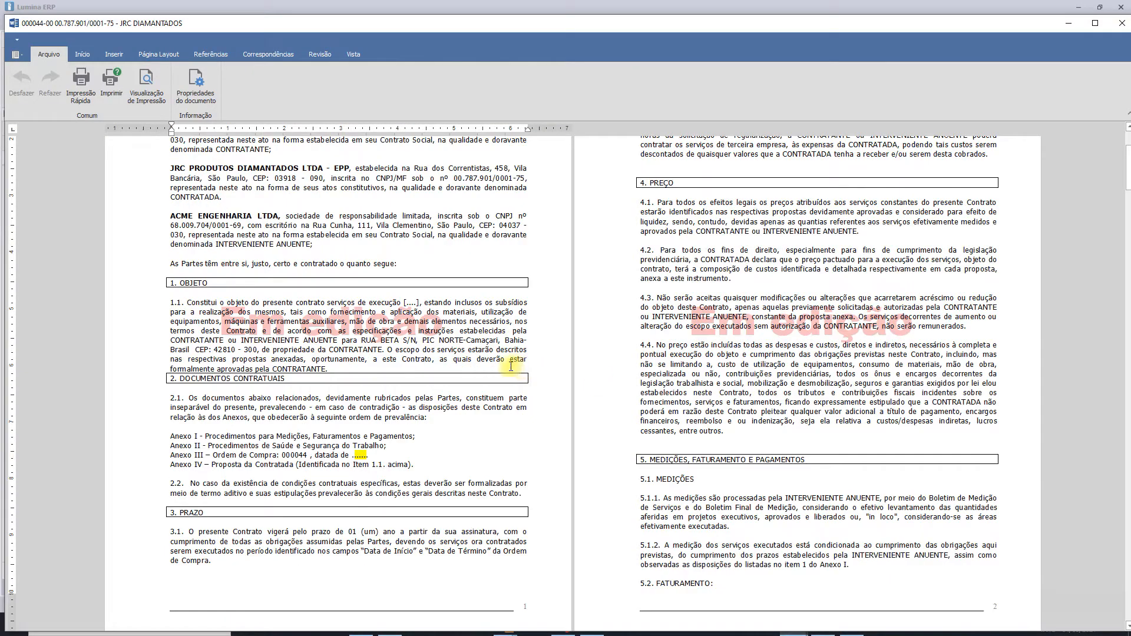
double_click(355, 455)
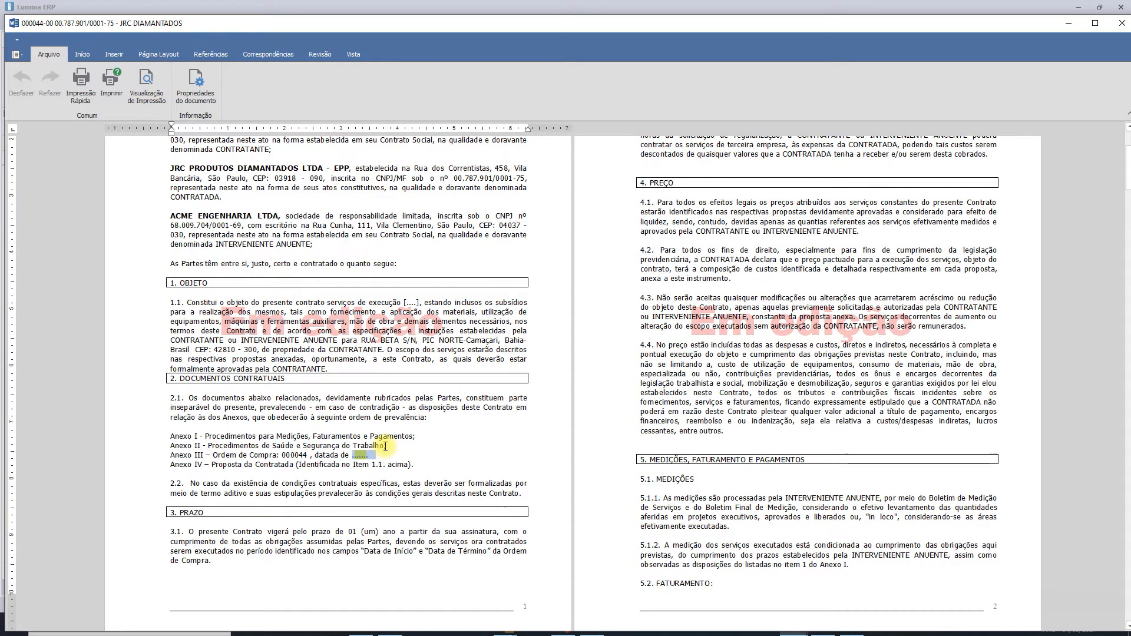
text(XXXXXXXXXX)
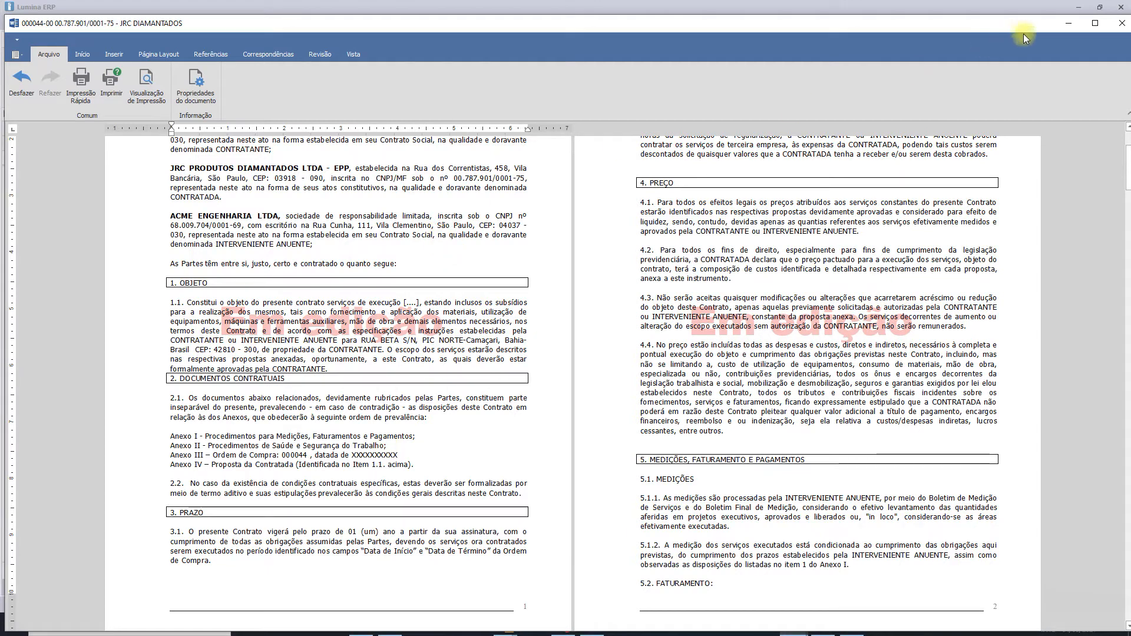
click(1121, 23)
click(654, 396)
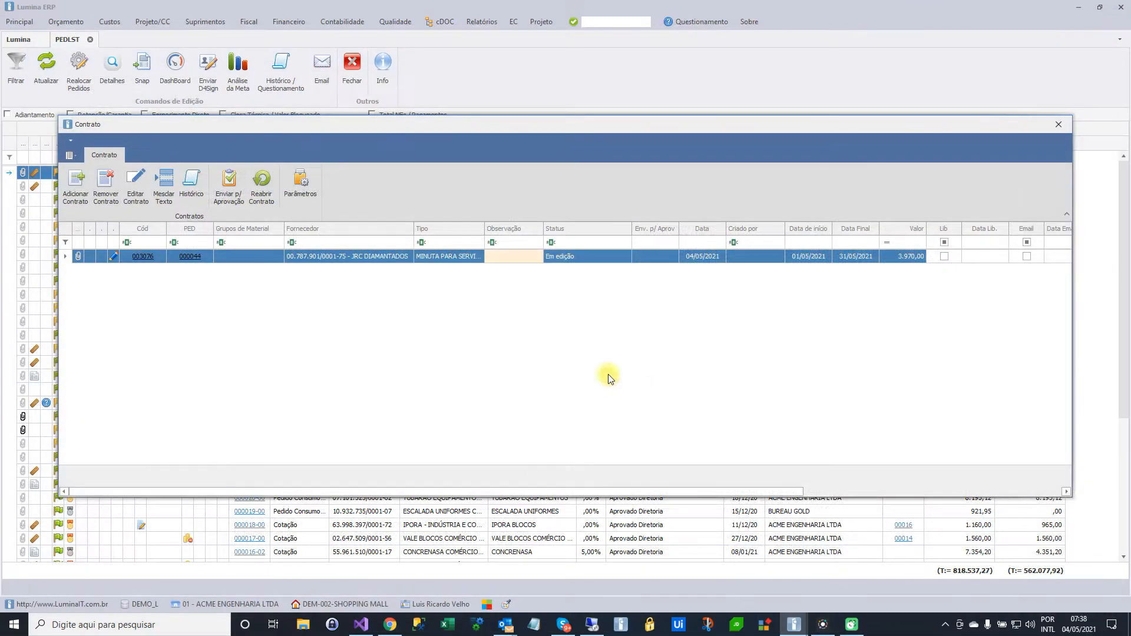
Display the contract again to check the edited Anexo III line, and close the preview
click(142, 256)
click(713, 399)
scroll(526, 375, down, 15)
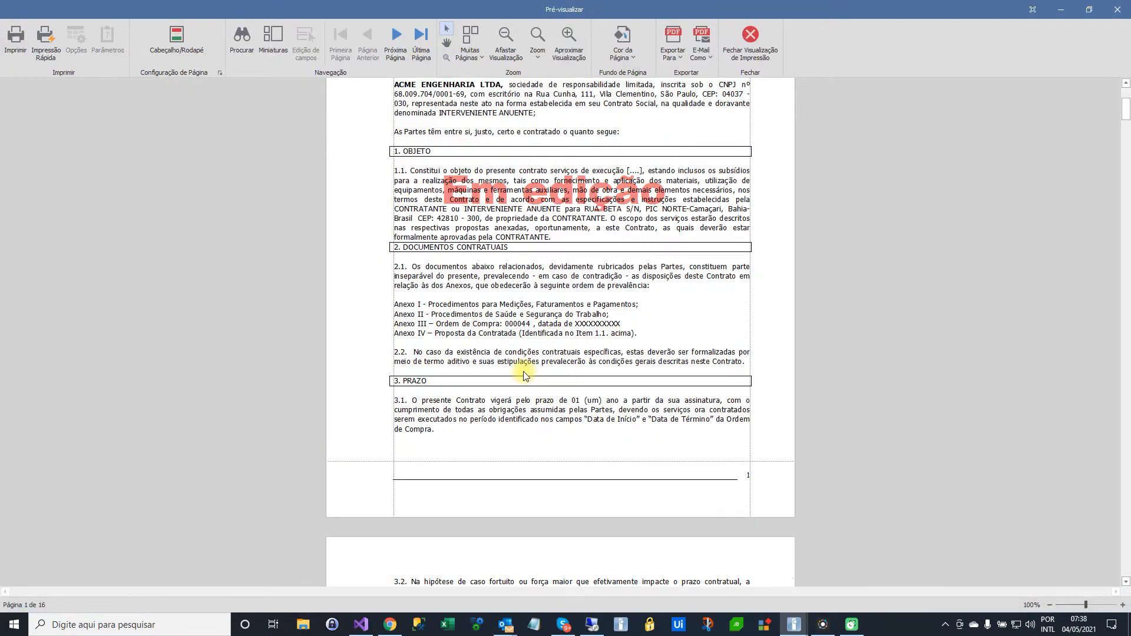
scroll(526, 375, down, 3)
scroll(526, 375, up, 9)
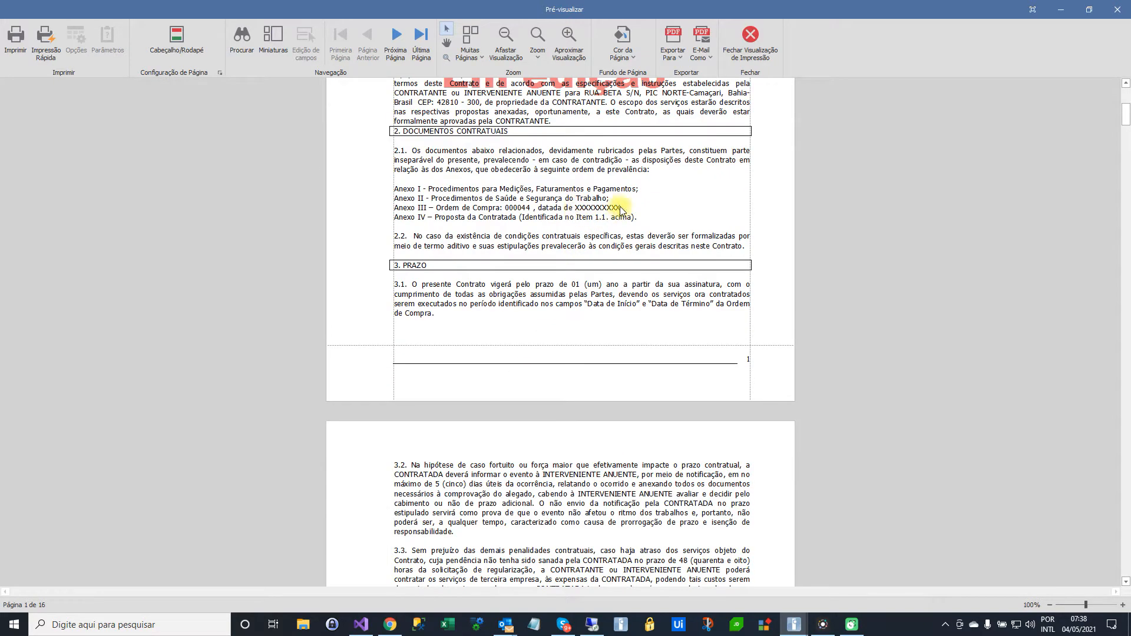
click(750, 38)
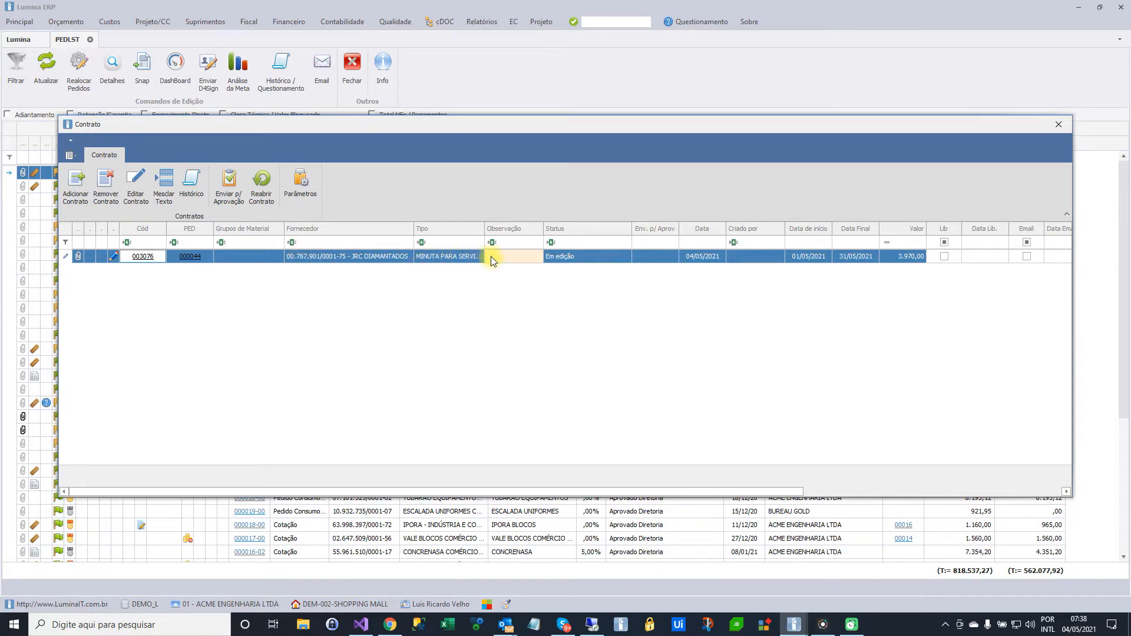
Enter "Contrato da Alvenaria" as the contract's observation and widen the Observação column to fit it
click(510, 257)
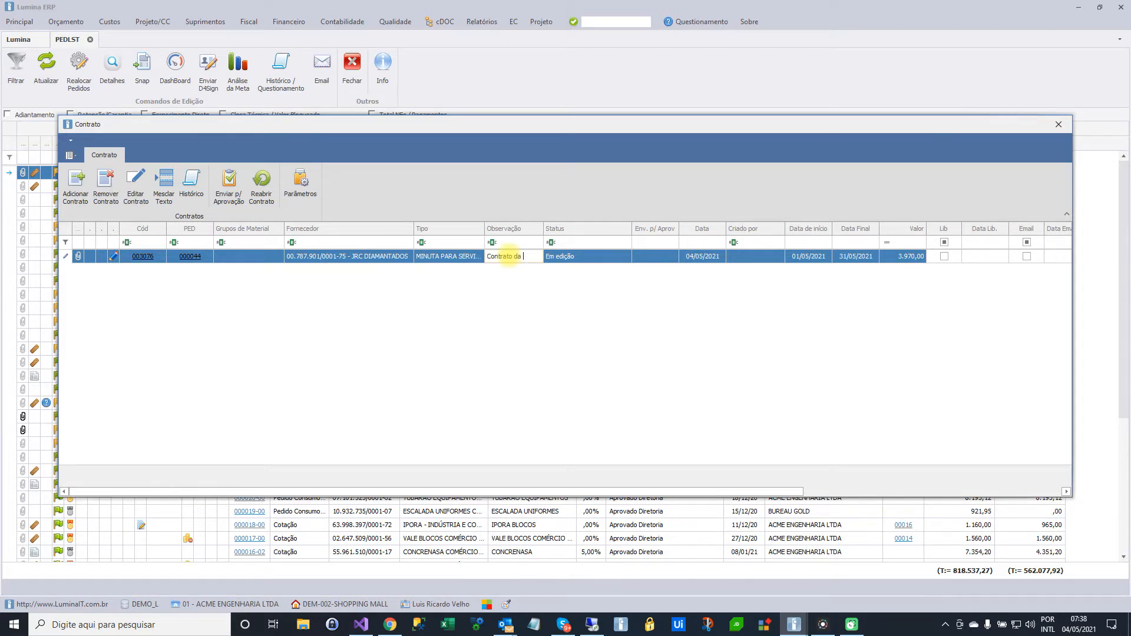
text(Contrato da Alvenaria)
key(Return)
drag(542, 229, 590, 229)
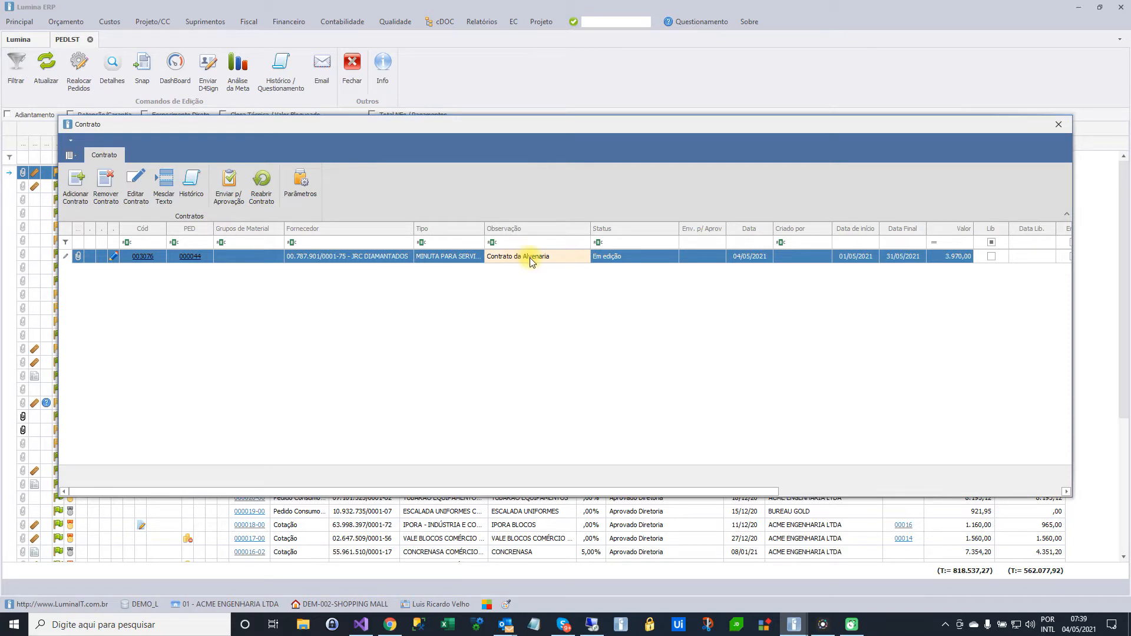
Send the contract for approval with ".." as the optional observation
click(234, 190)
click(643, 398)
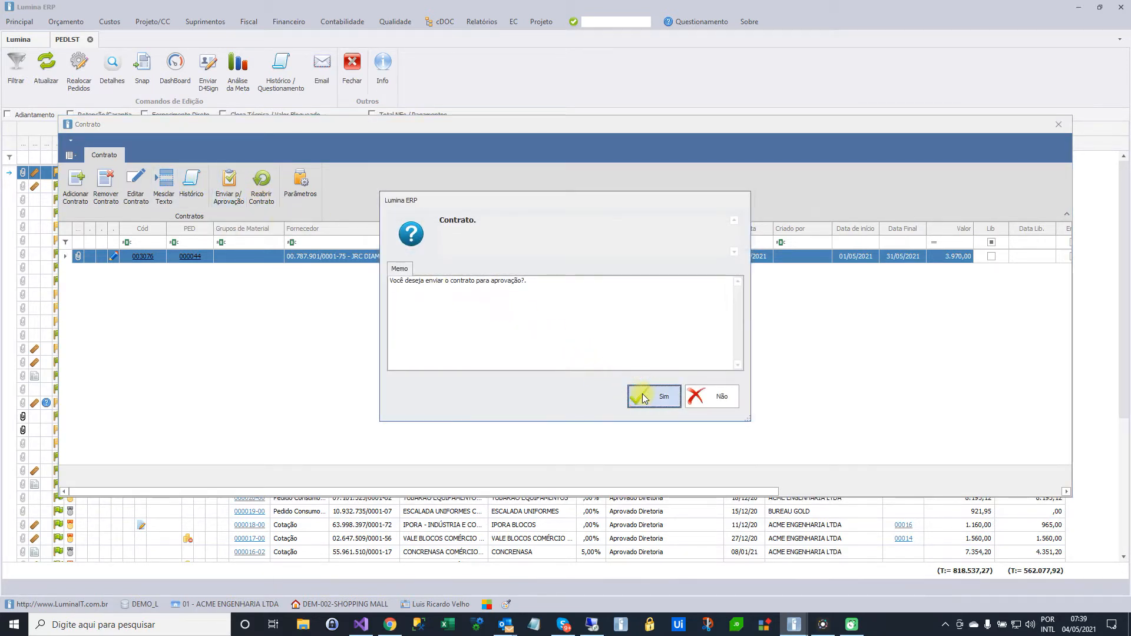
click(577, 315)
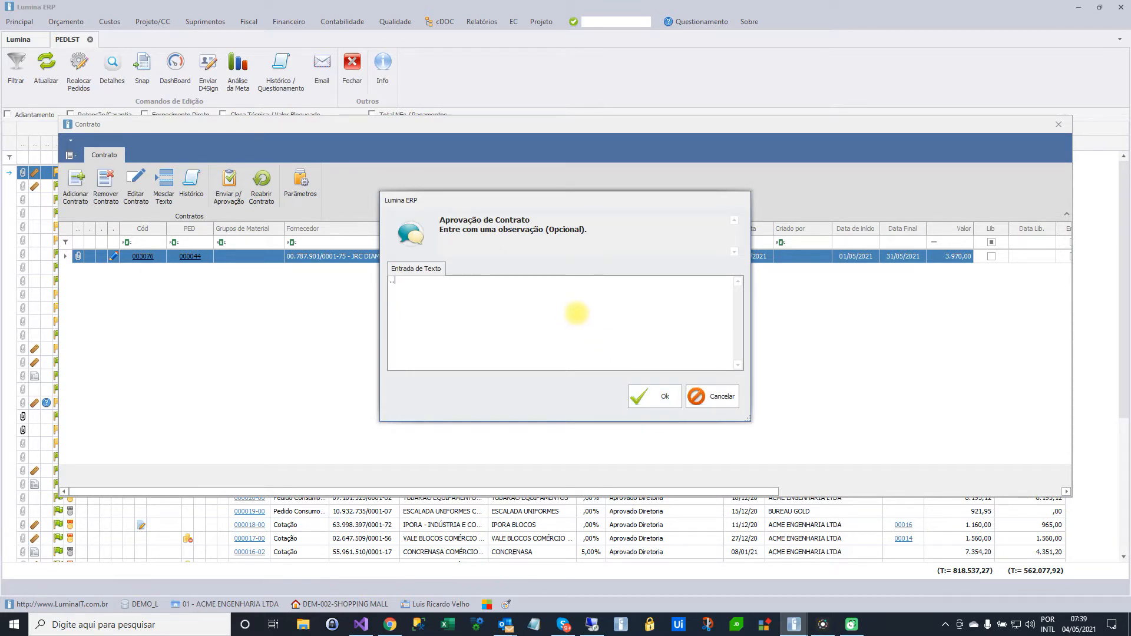
click(639, 397)
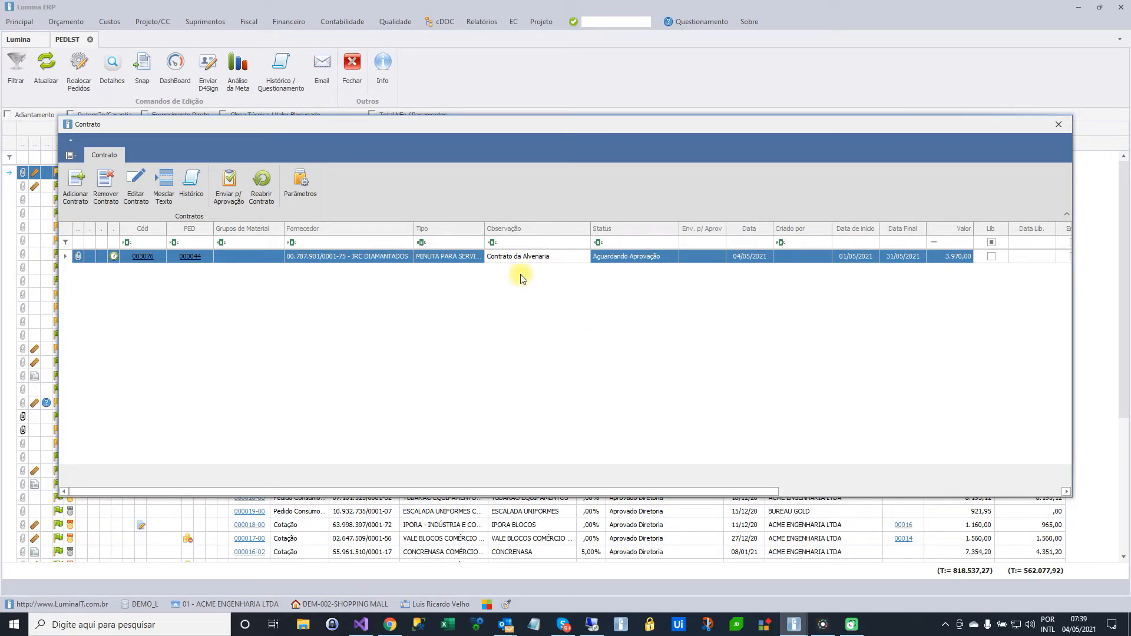
Display the submitted contract to examine its status watermark across the pages, and close the preview
click(144, 259)
click(145, 259)
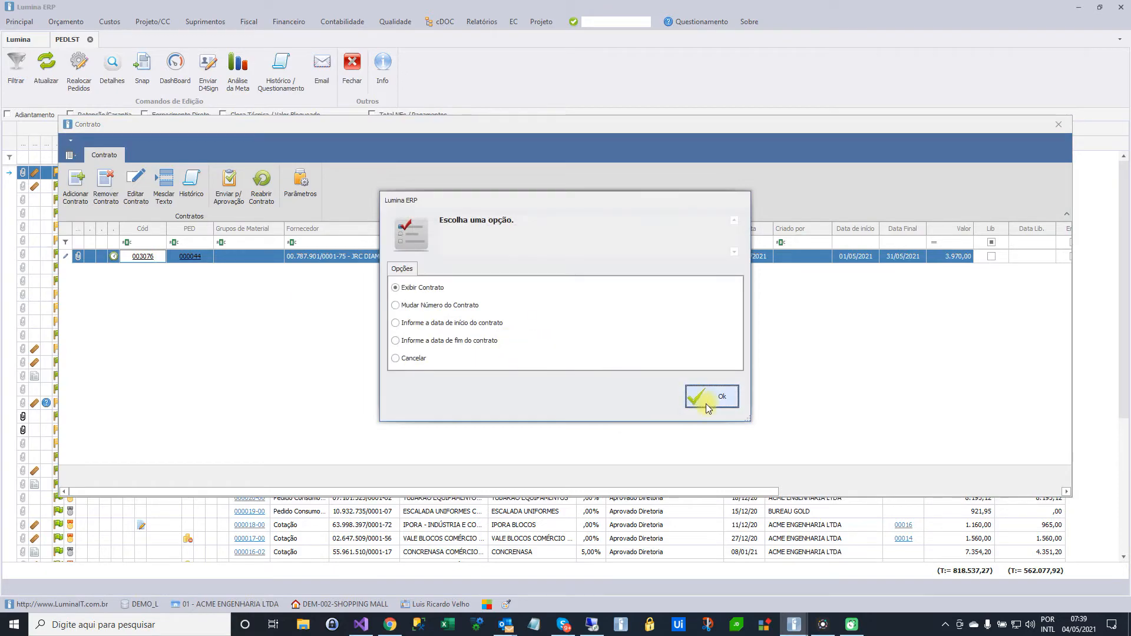
click(707, 403)
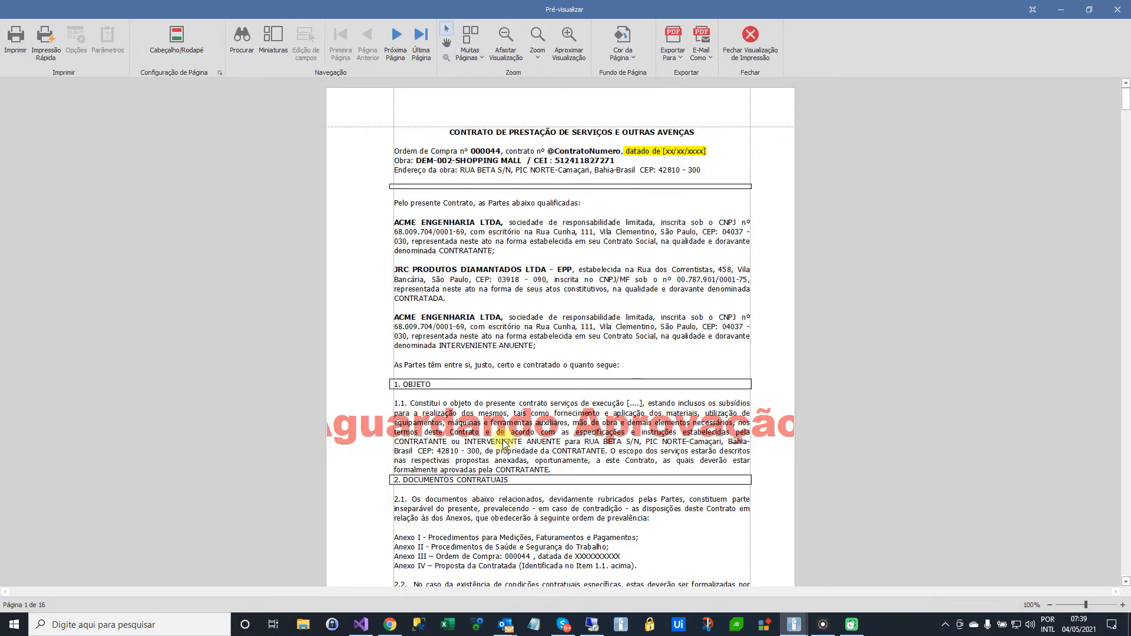
scroll(503, 440, down, 5)
scroll(504, 441, down, 9)
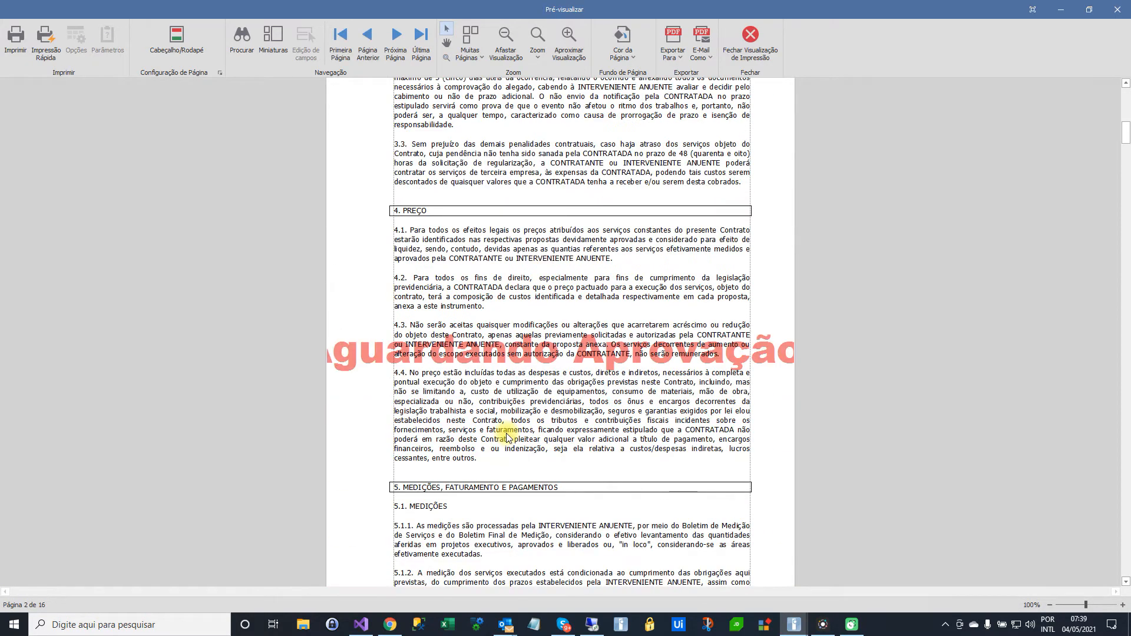
click(750, 37)
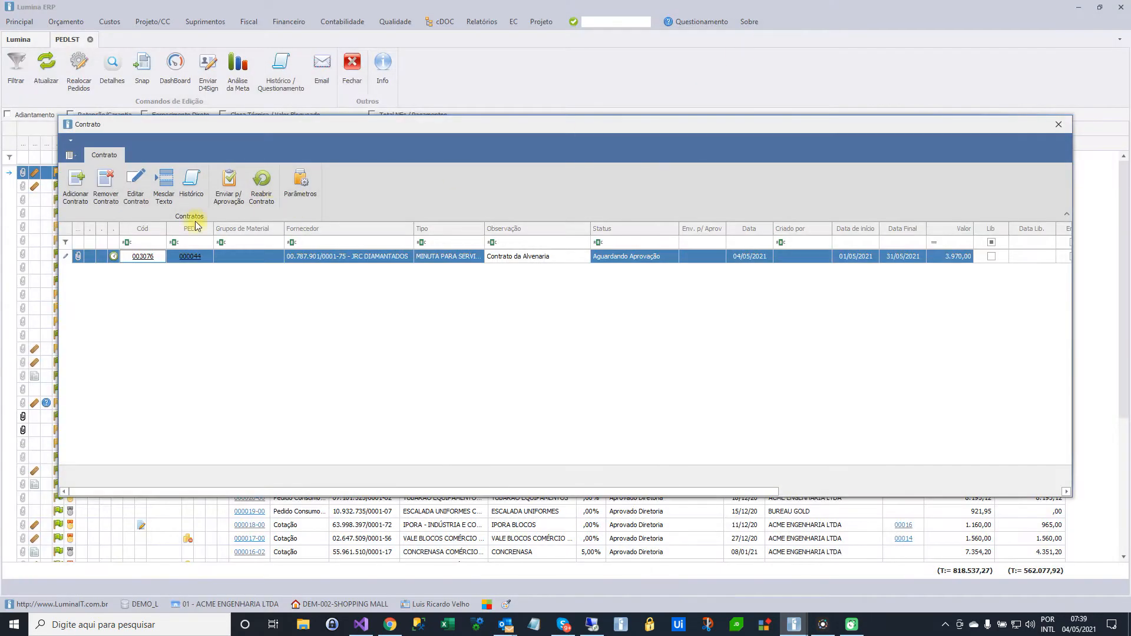
Change the contract's number to ct_XPTO-2021-001 and close the order's contract window
click(143, 257)
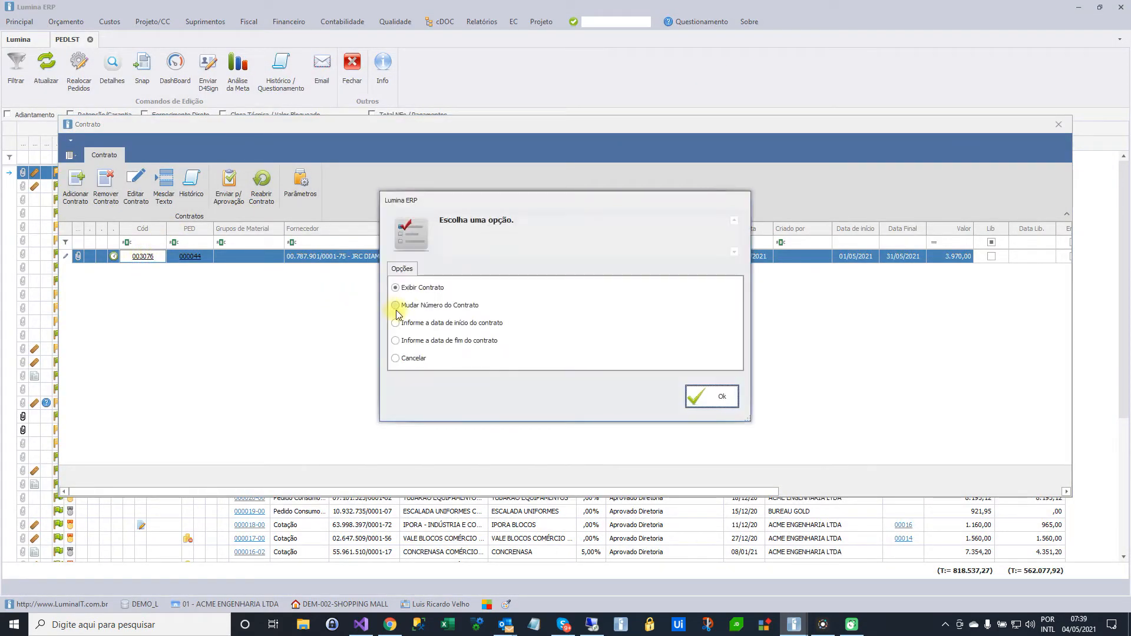
click(420, 306)
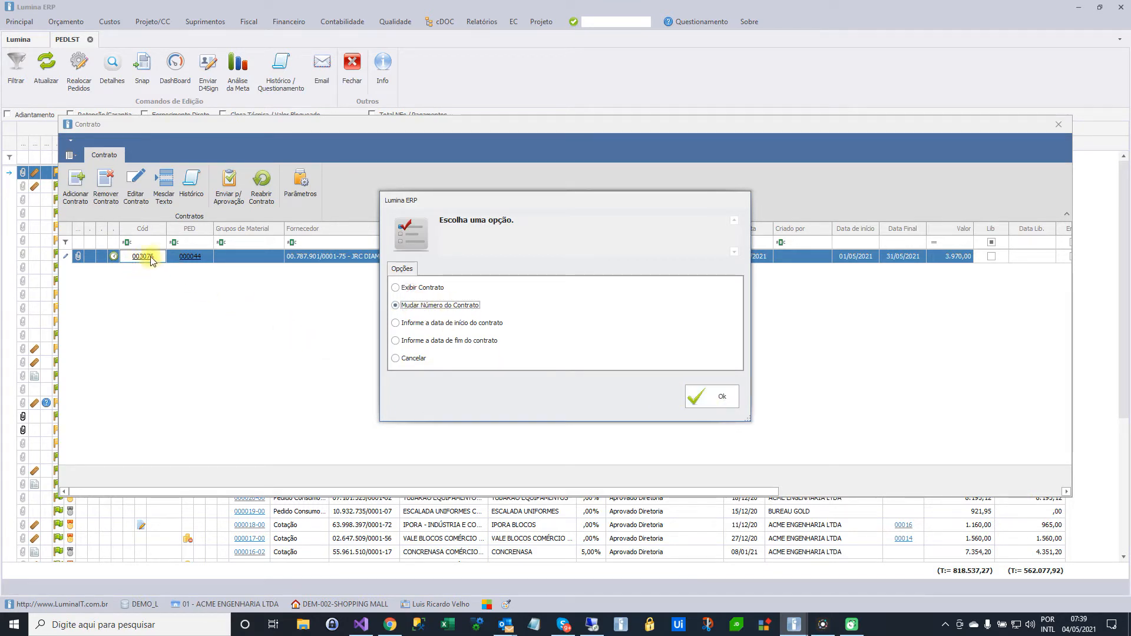
click(719, 398)
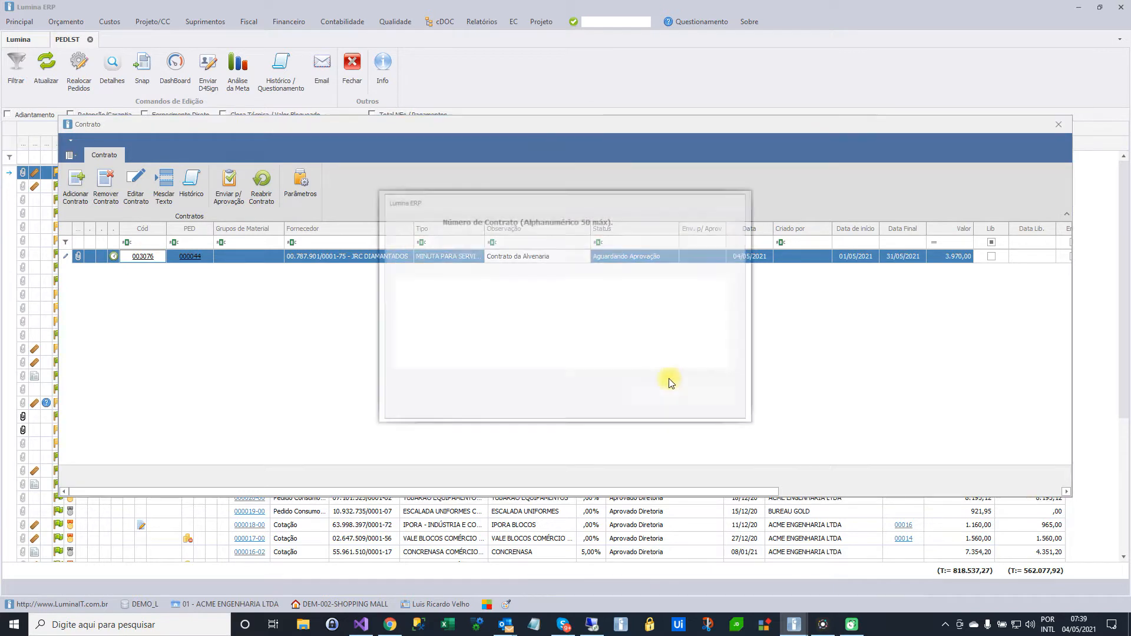
click(489, 317)
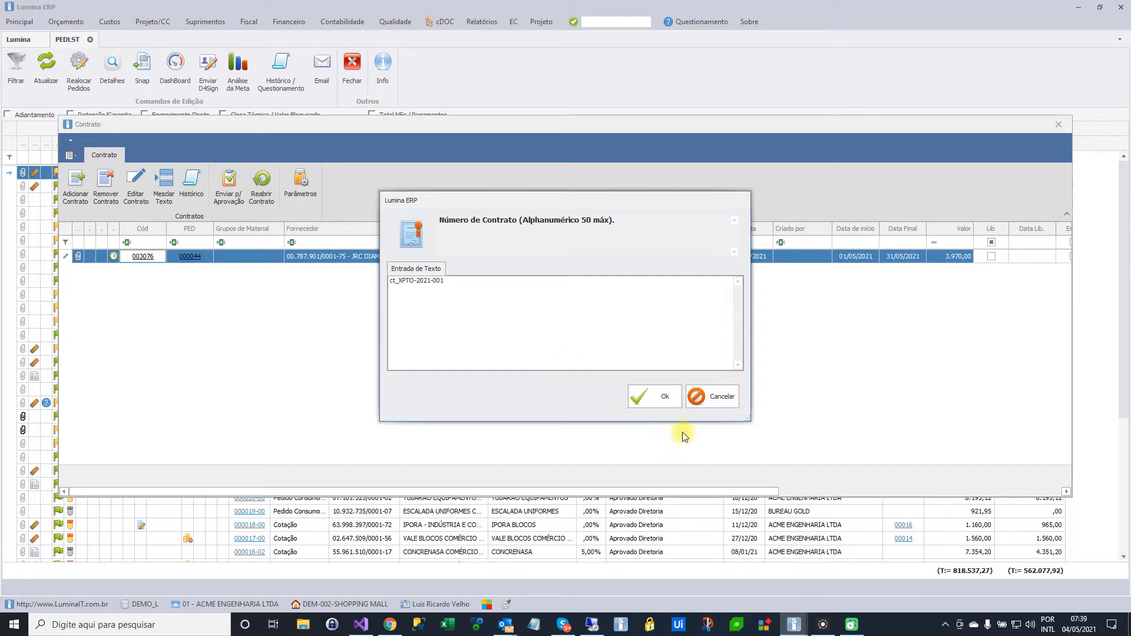
click(655, 397)
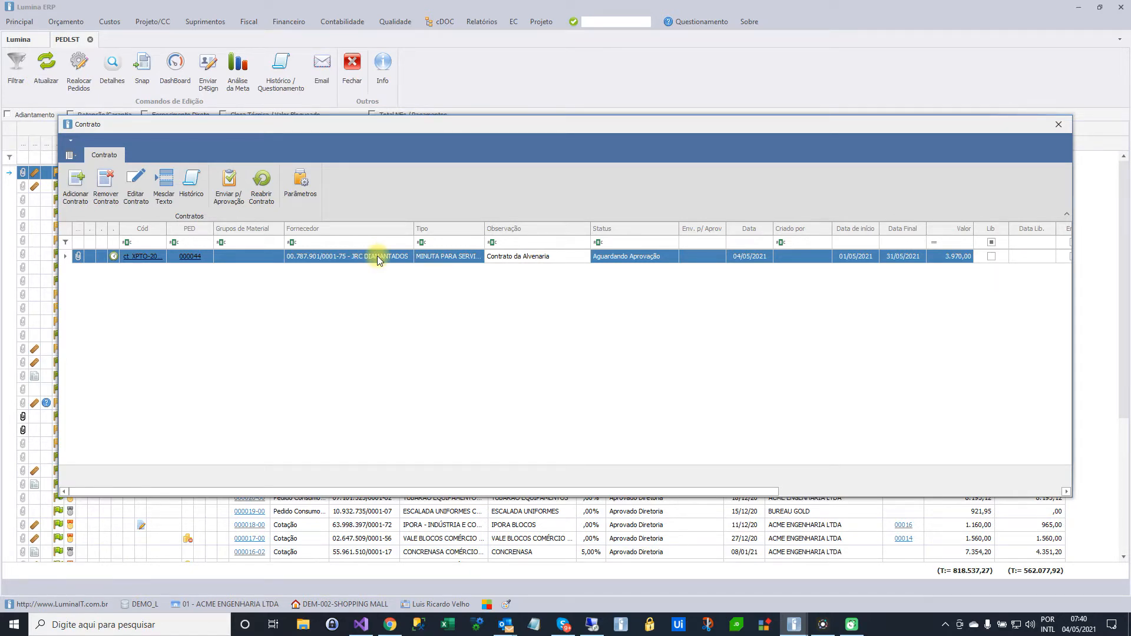
click(1059, 125)
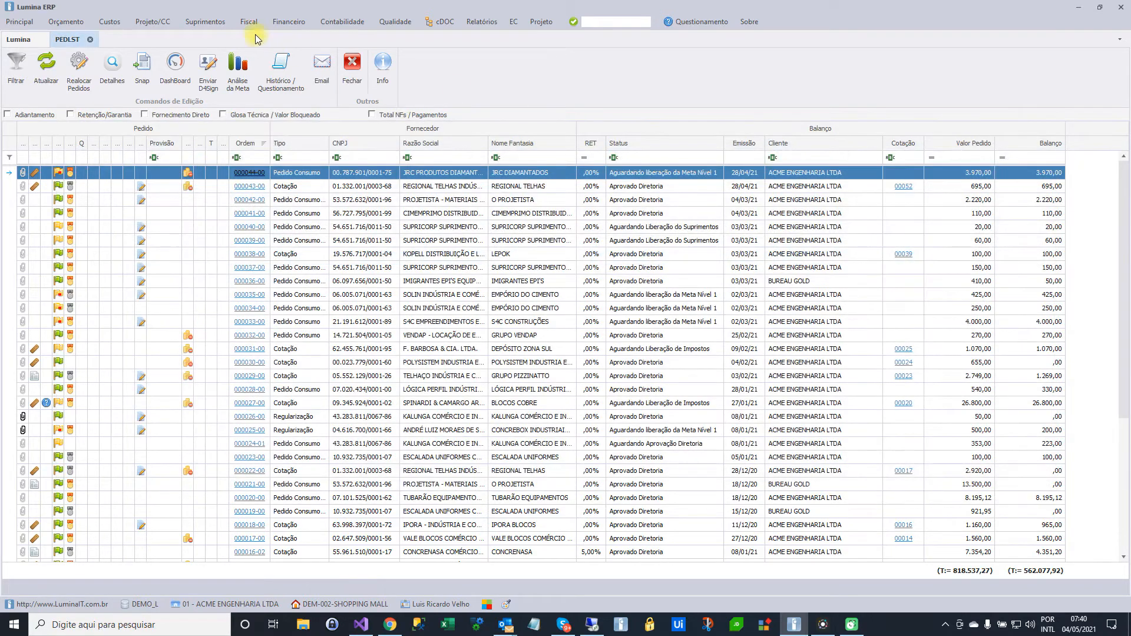
Open the list of contracts to approve (CTRAPR) and select the JRC DIAMANTADOS contract
click(206, 23)
mouse_move(228, 75)
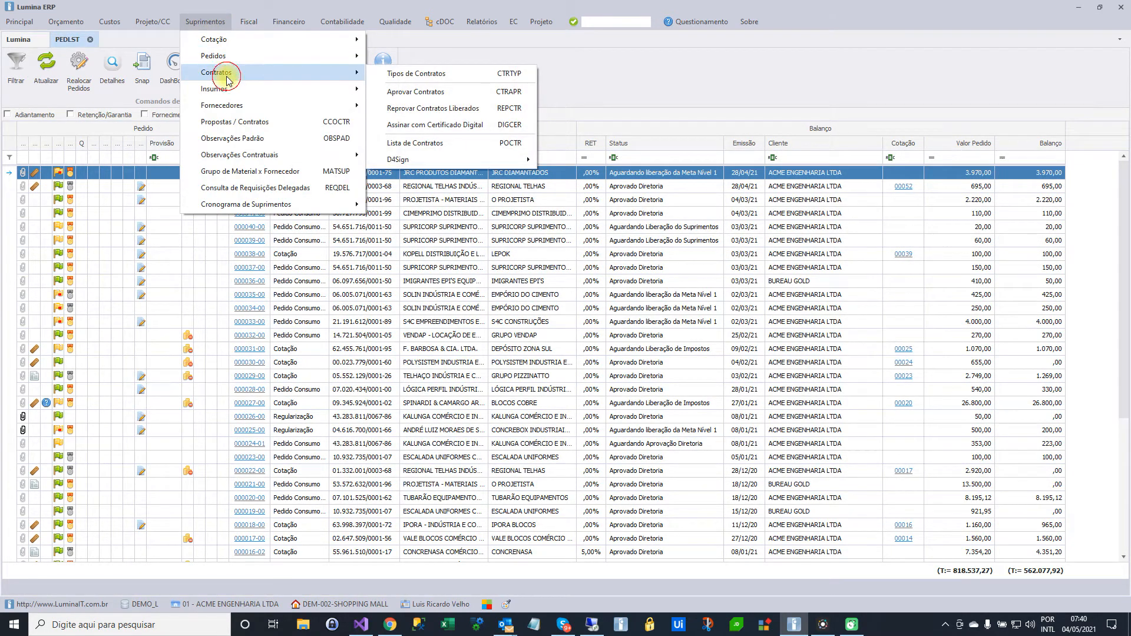
click(434, 92)
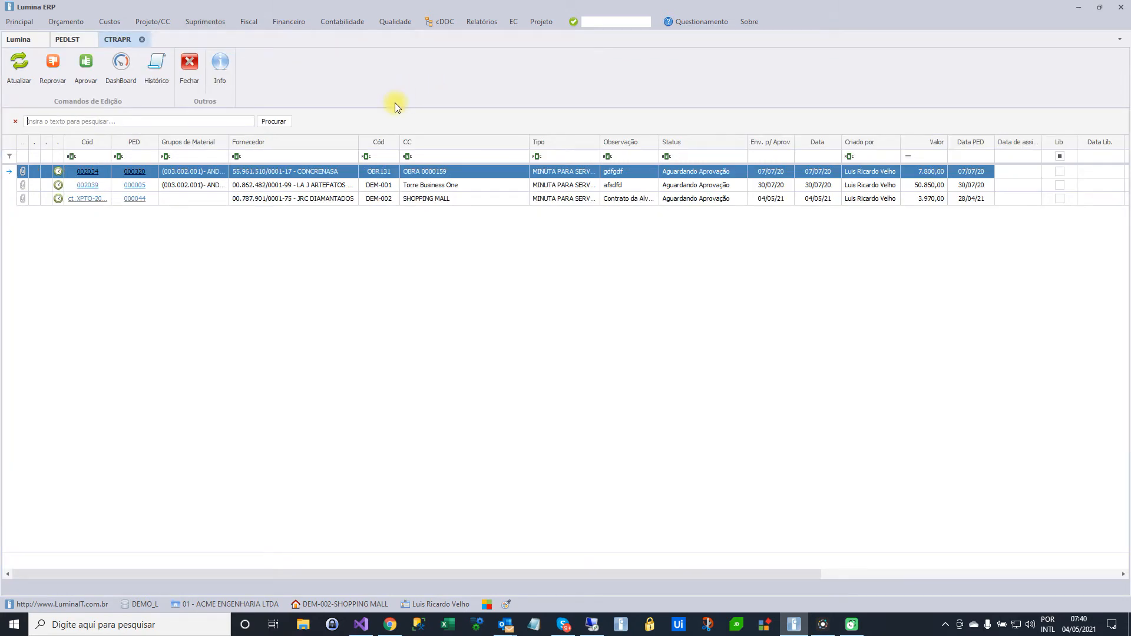
click(323, 199)
click(323, 172)
click(318, 186)
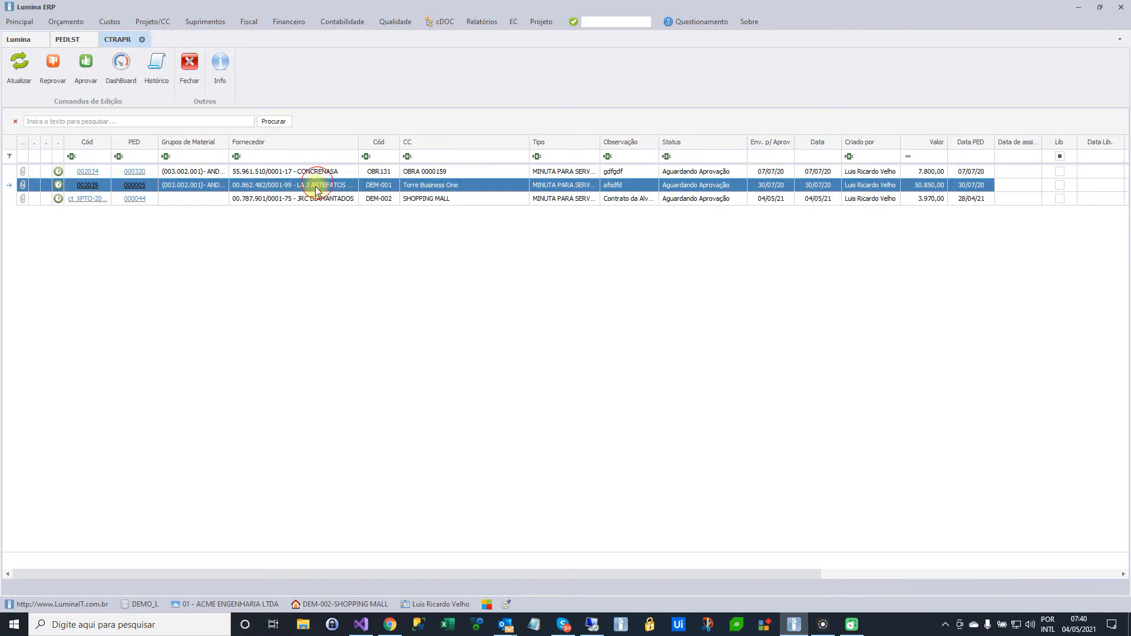
click(321, 199)
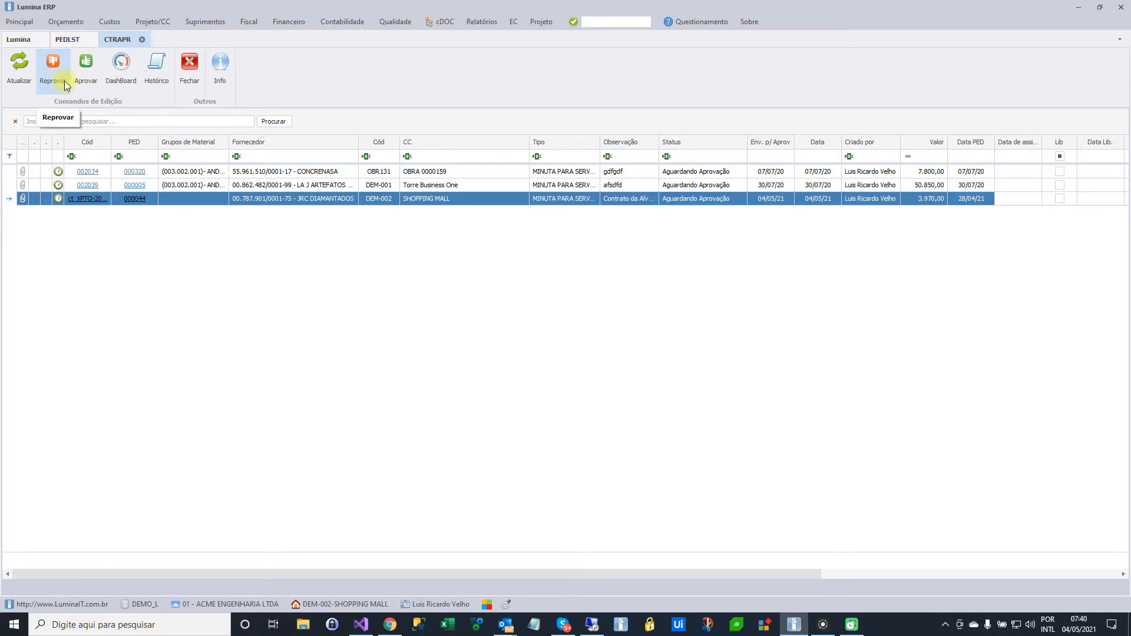
Add the comment "Comentário XXXXX" to the JRC DIAMANTADOS contract's history and close the history
click(156, 67)
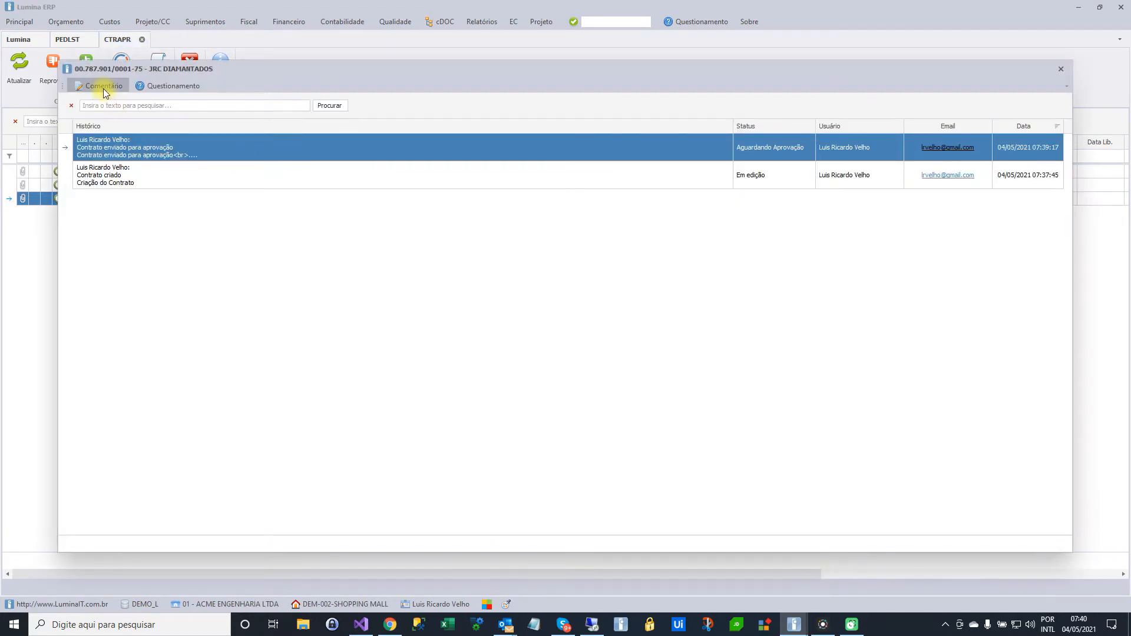
click(100, 86)
click(498, 321)
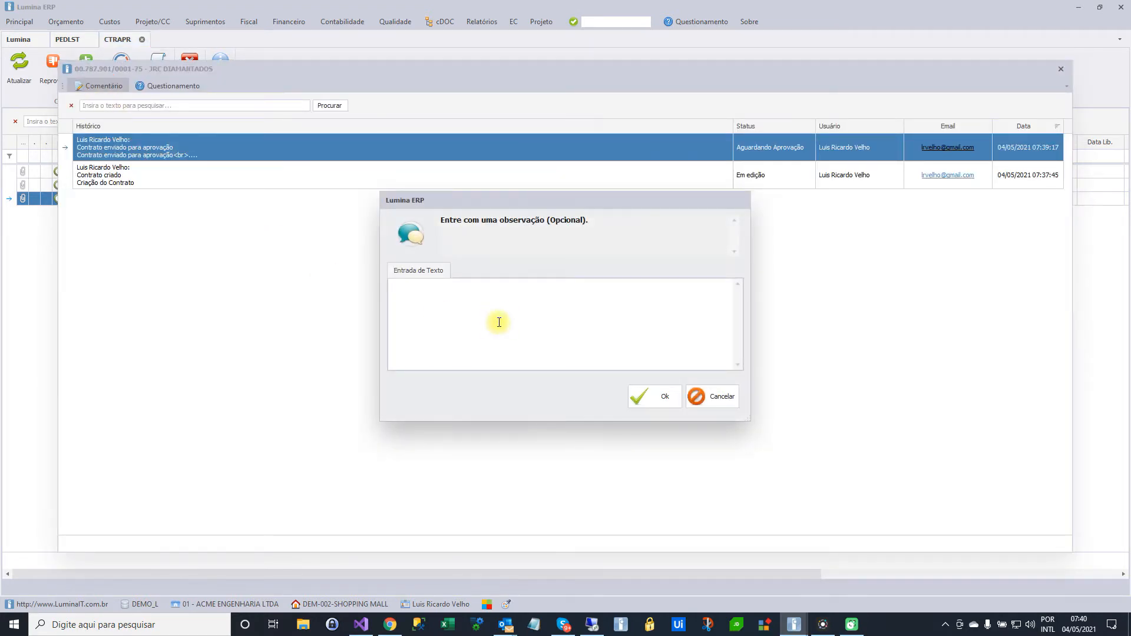
text(Comentário XXXXX)
click(644, 397)
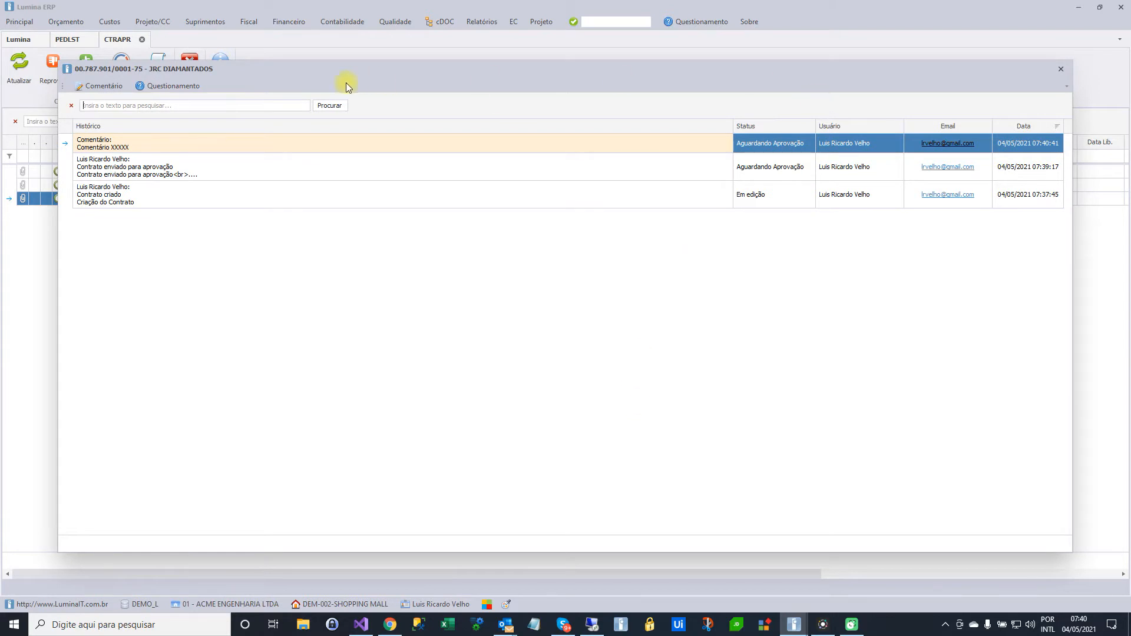
click(1060, 68)
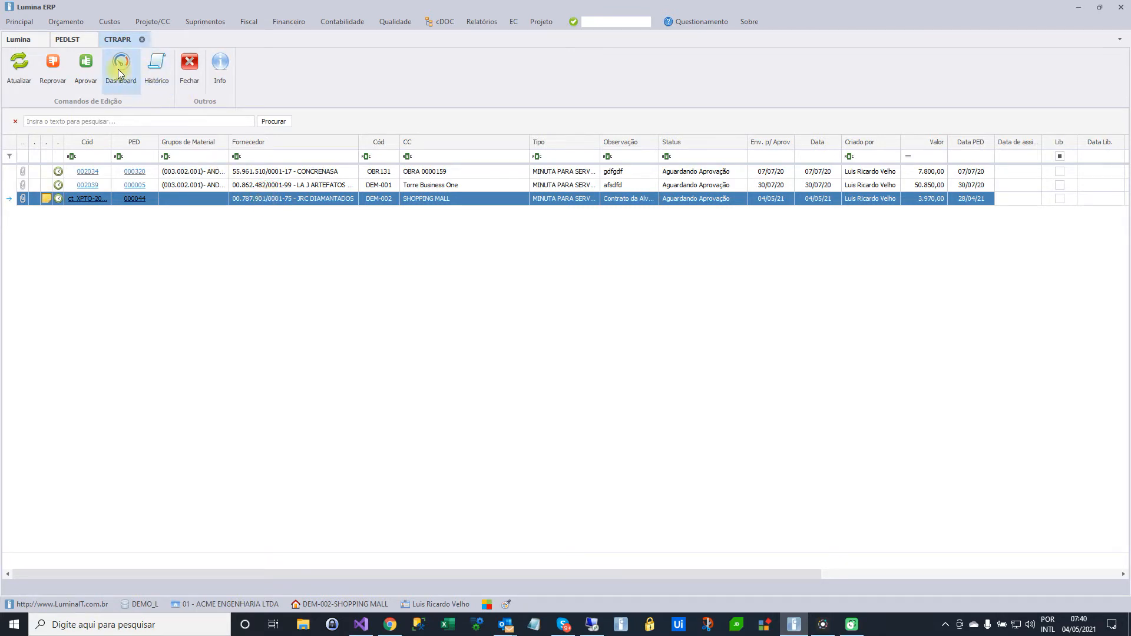
Add the question "Porque o início é 1/4/2021?" to the contract's history and close the history
click(158, 69)
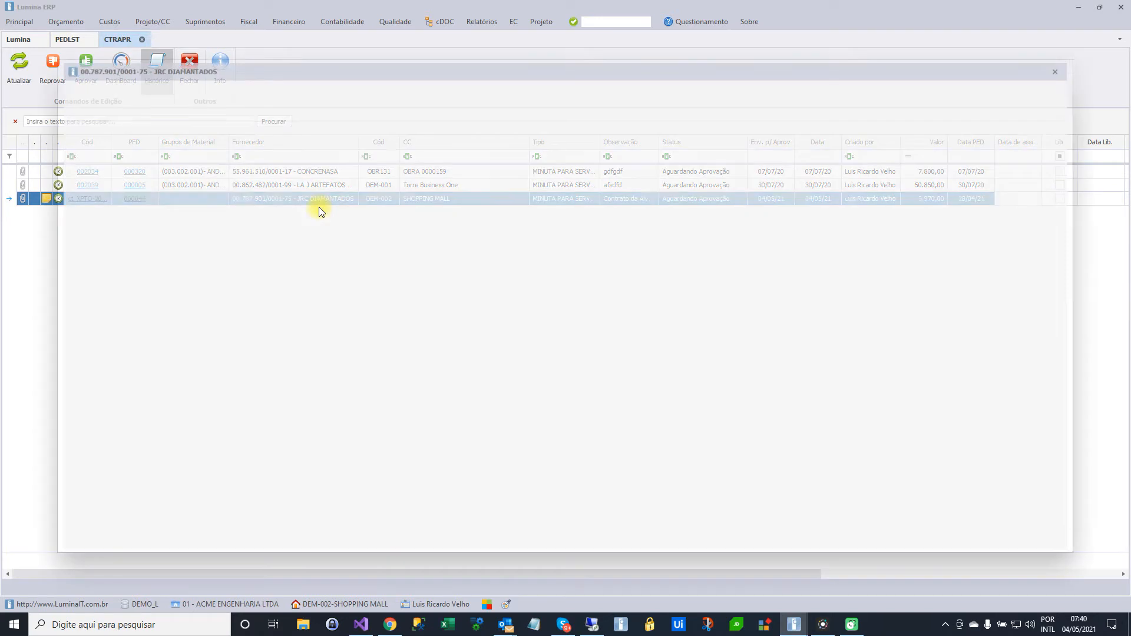
click(182, 88)
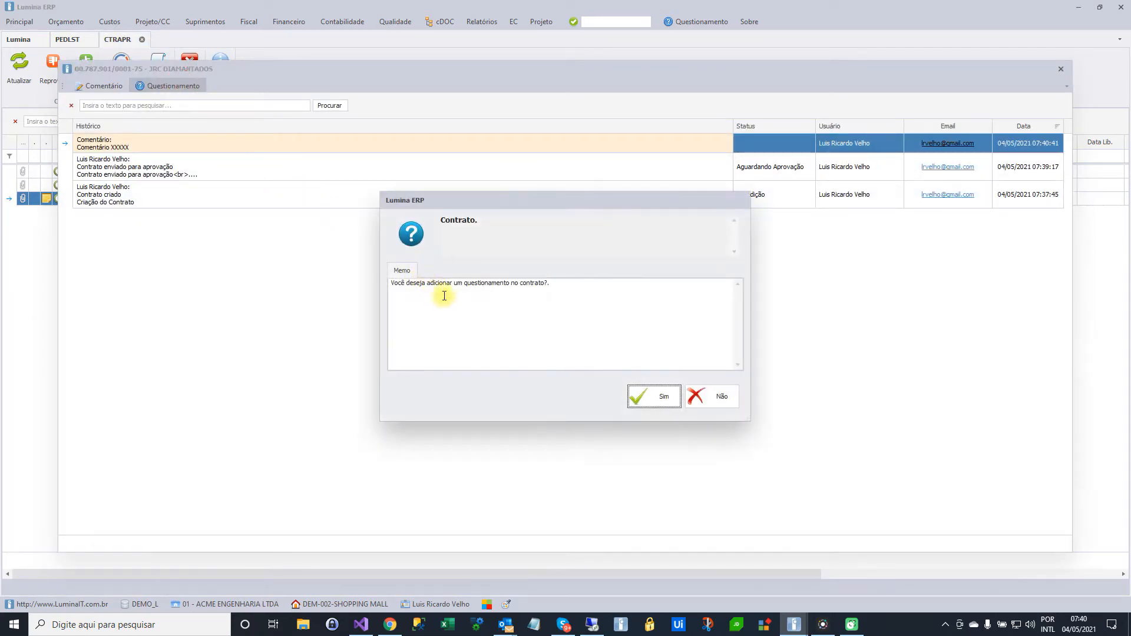
click(653, 397)
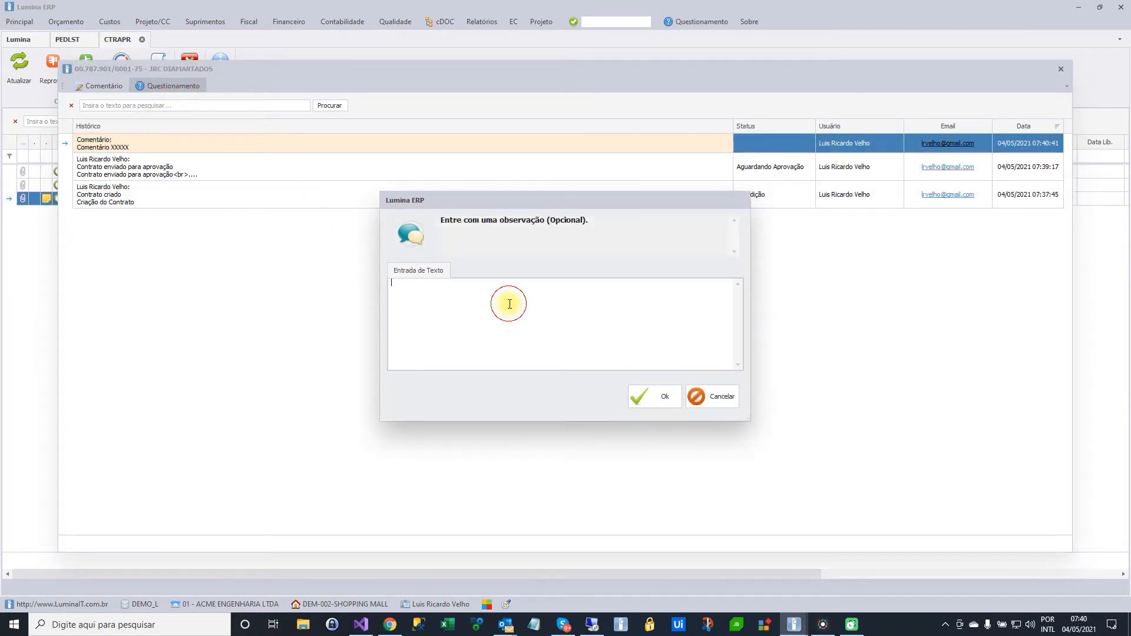
text(Porque o início é 1/4/2021?)
click(653, 396)
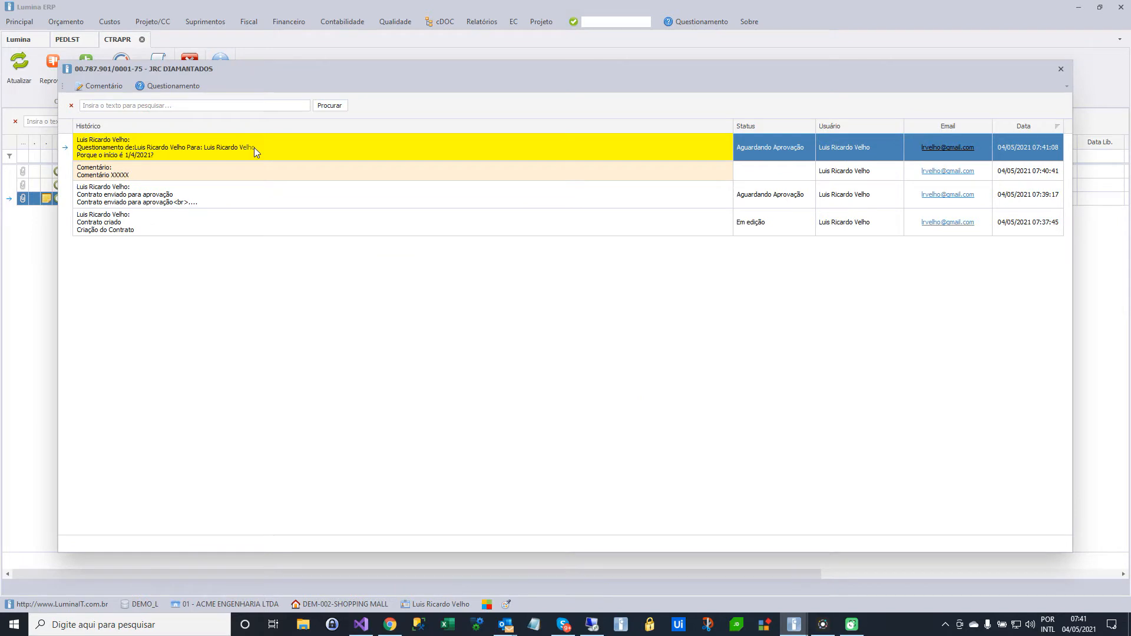
click(1067, 72)
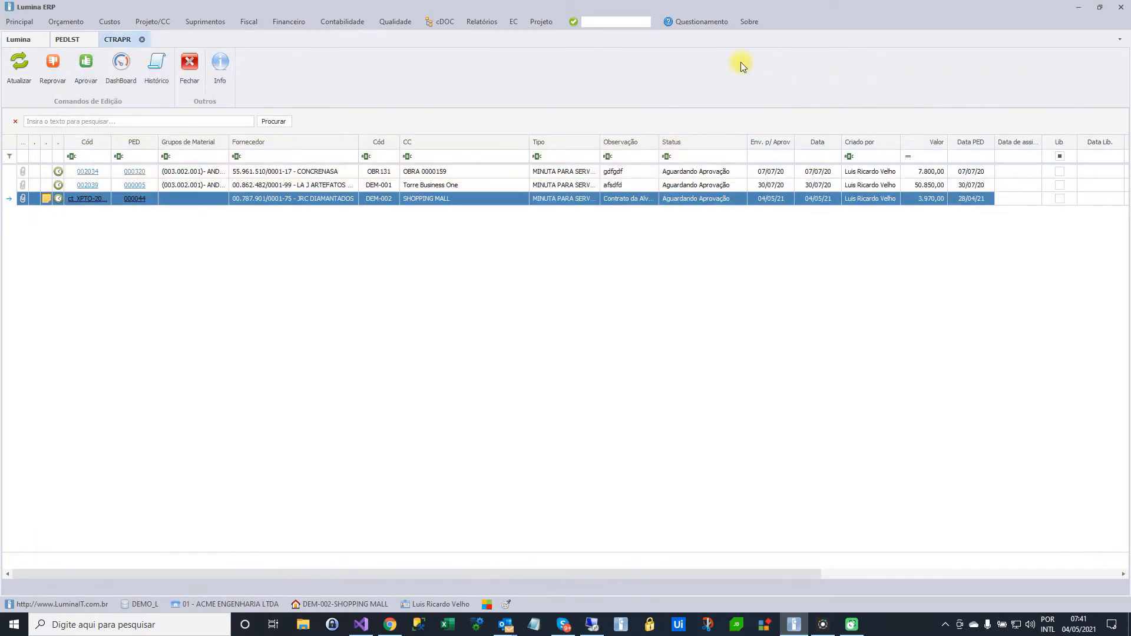
Answer the JRC DIAMANTADOS contract question with "Porque a locação do serviço atrasou." from the pending questions, and close the questions window
click(697, 22)
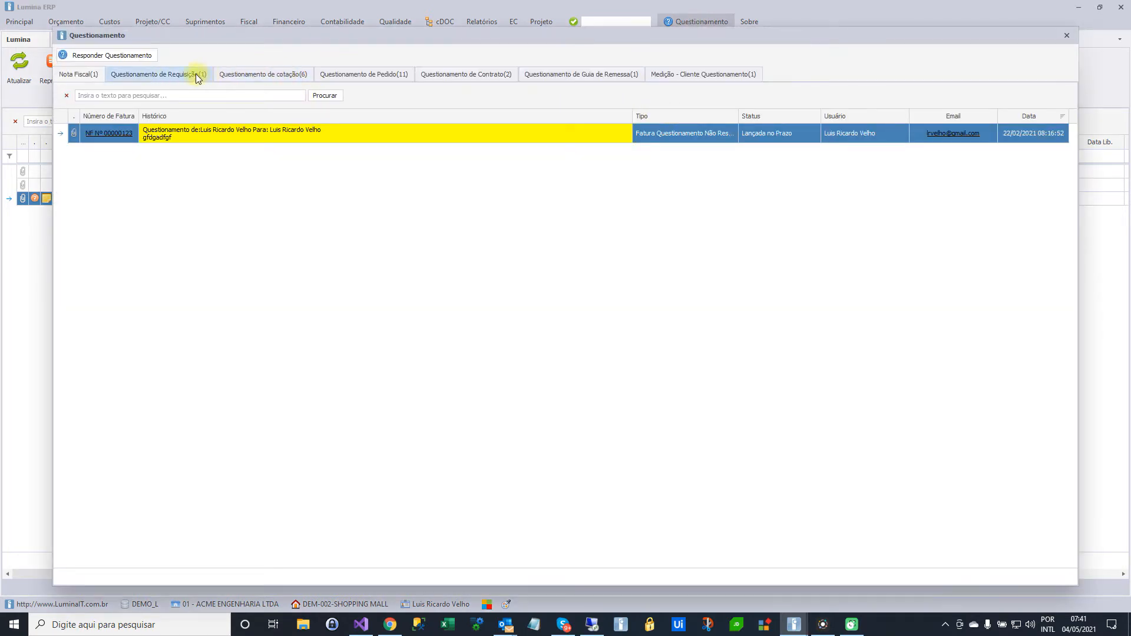
click(473, 74)
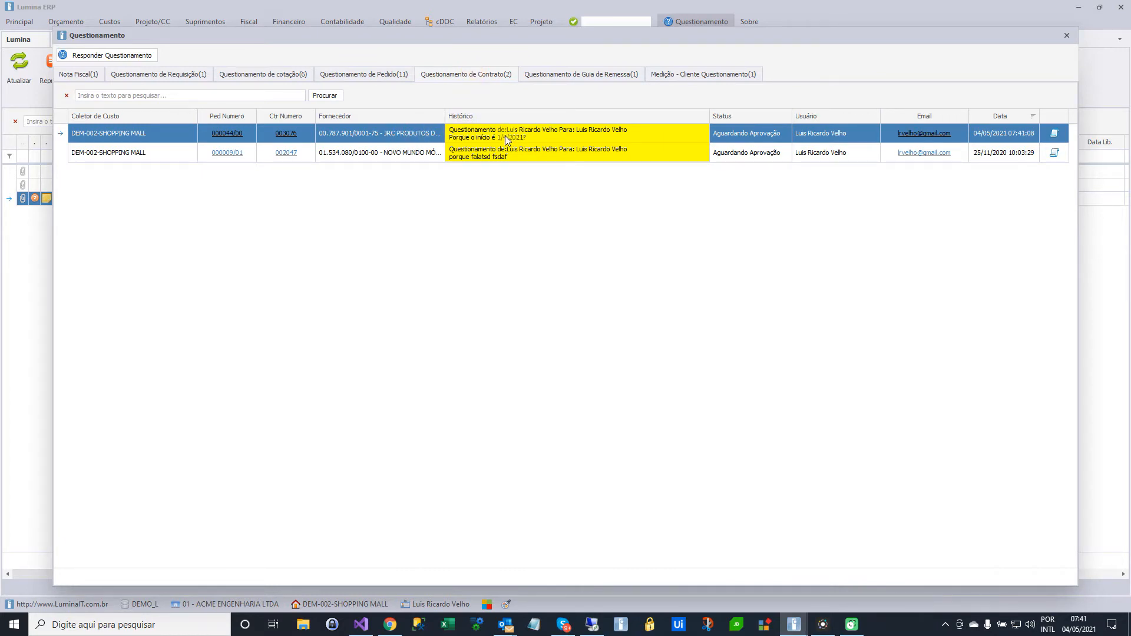
click(132, 56)
click(511, 322)
text(Porque a locação do servi)
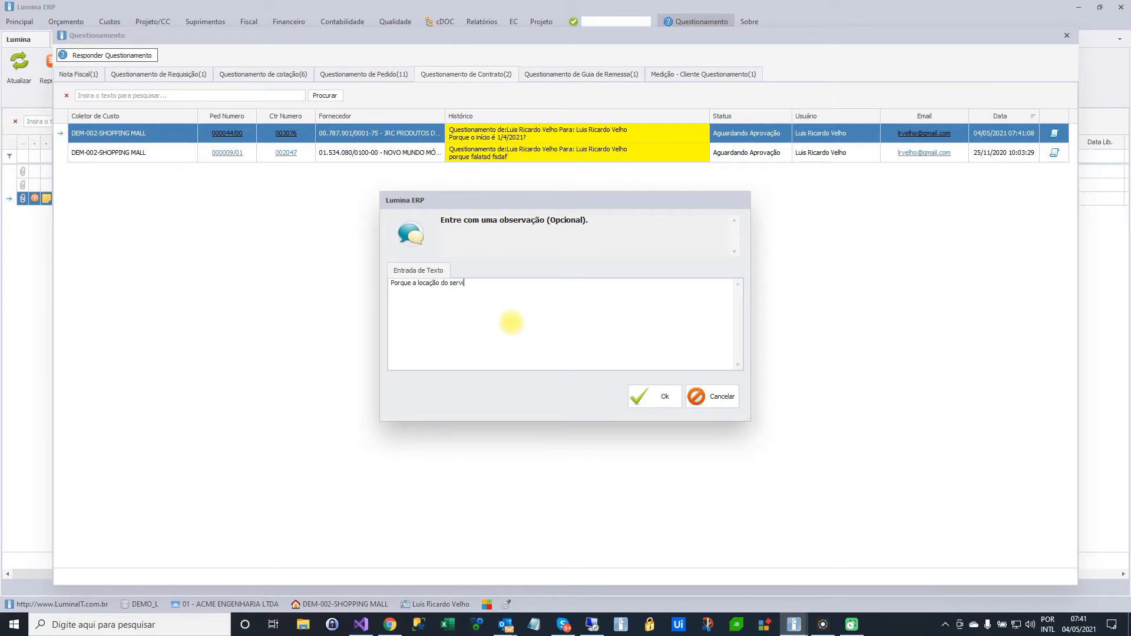
text(ço atrasou.)
click(660, 402)
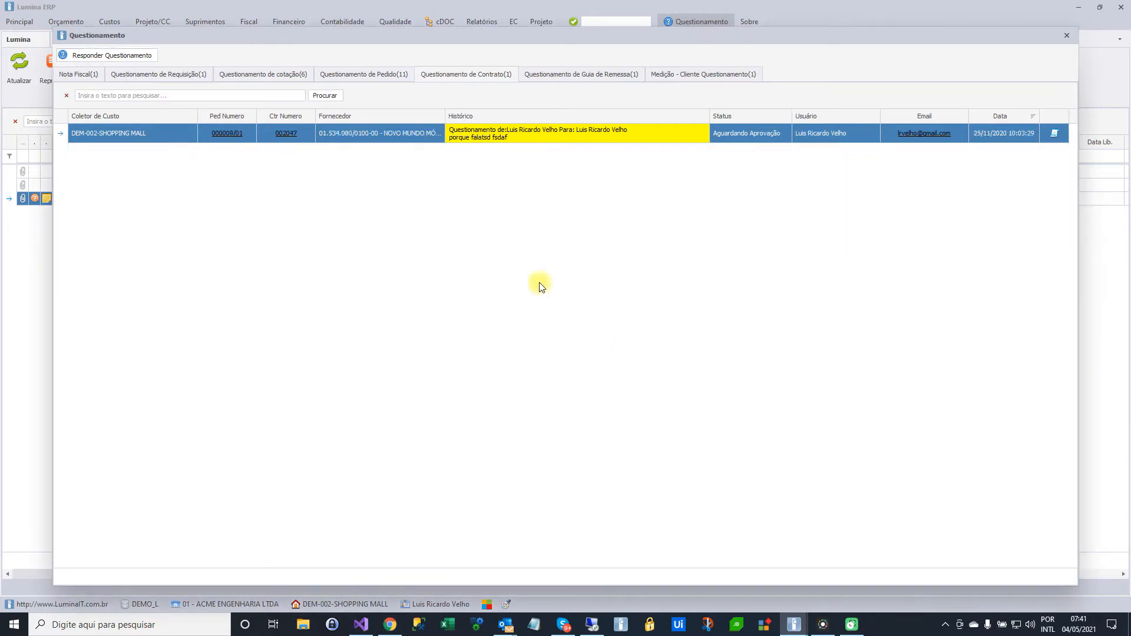
click(1066, 37)
Refresh the approval list and view the recorded answer in the JRC DIAMANTADOS contract's history
mouse_move(30, 199)
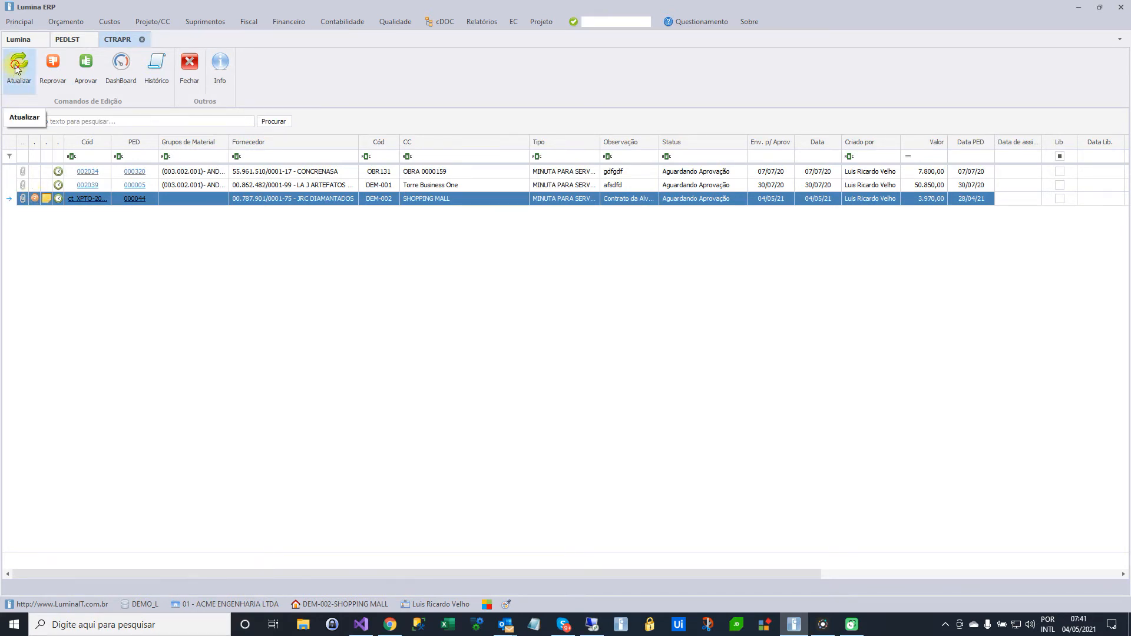
click(19, 65)
click(34, 201)
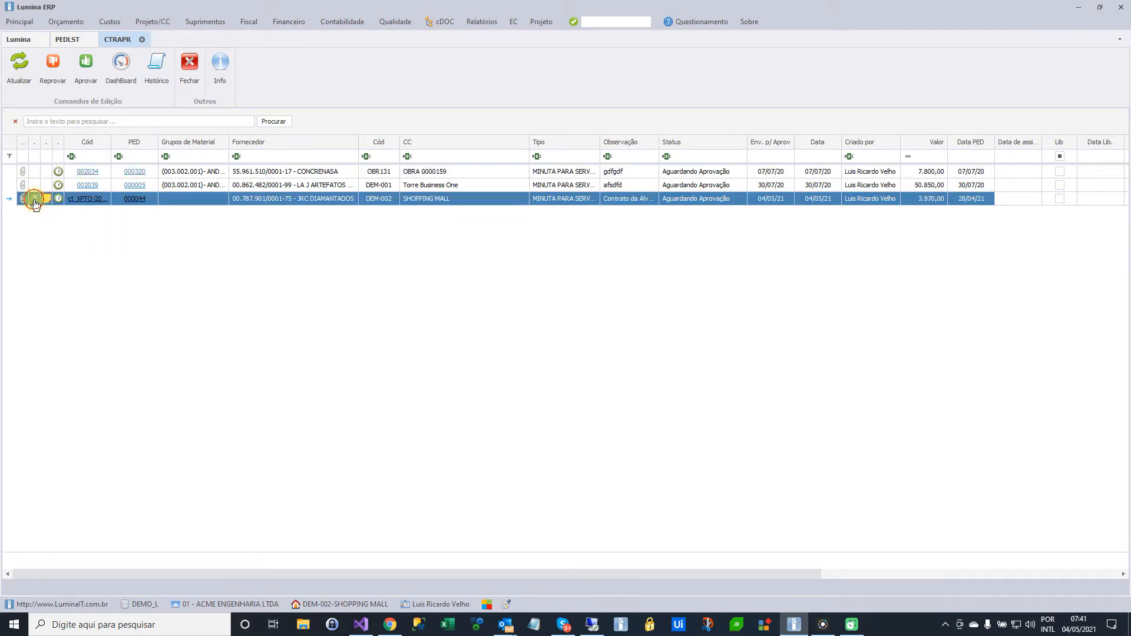
click(156, 66)
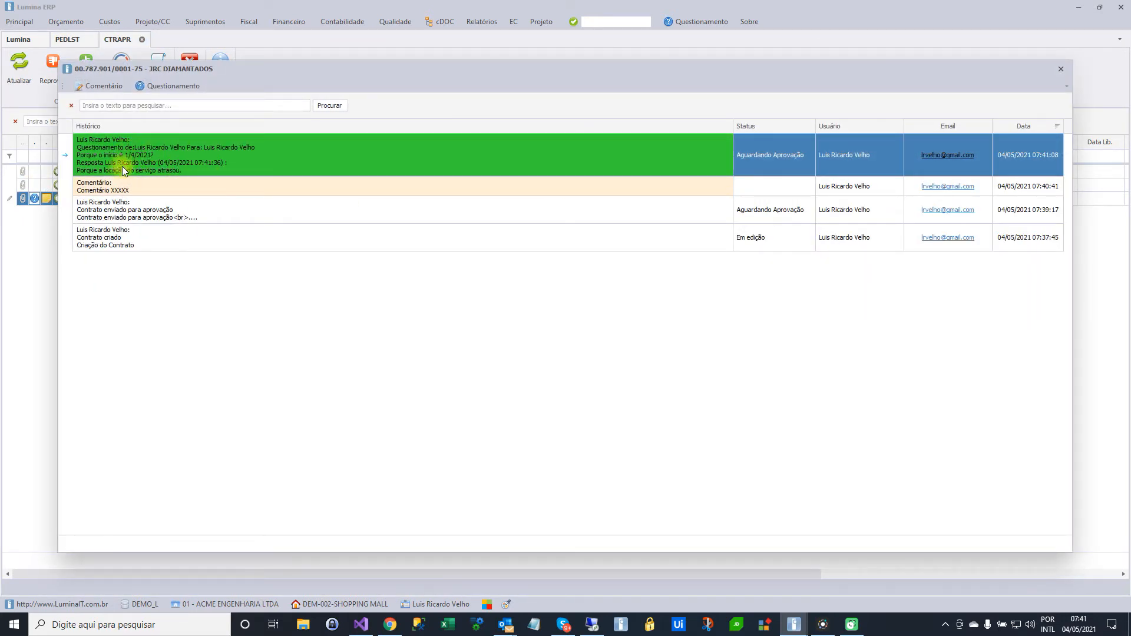
click(1060, 69)
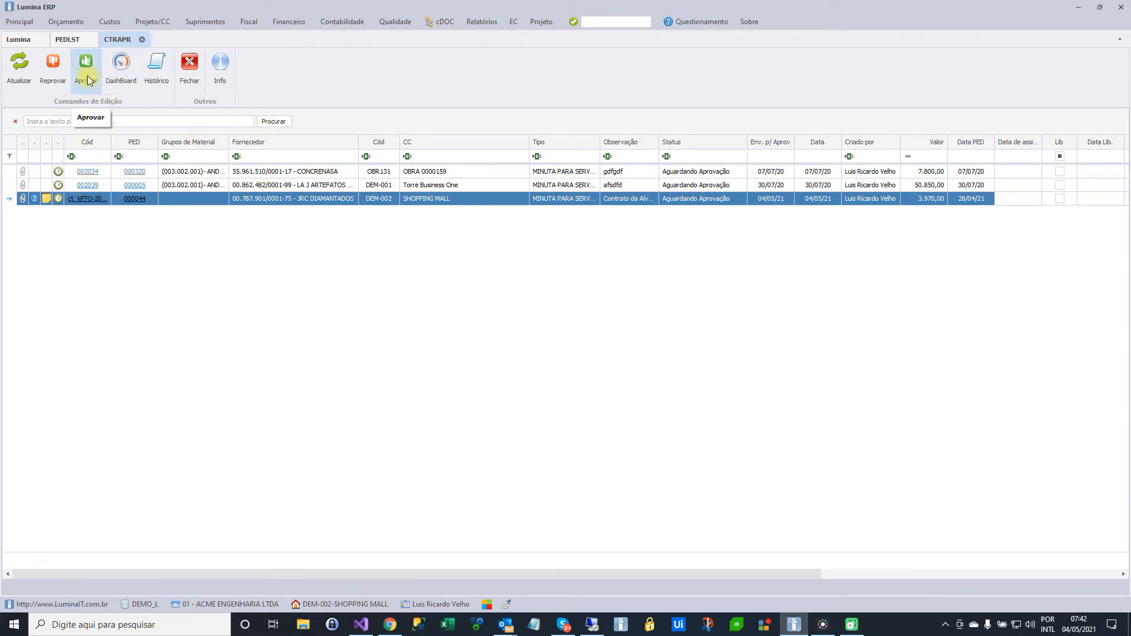
Attach 7.txt and 8.txt to the JRC DIAMANTADOS contract as Arquivos Gerais
click(23, 198)
click(365, 279)
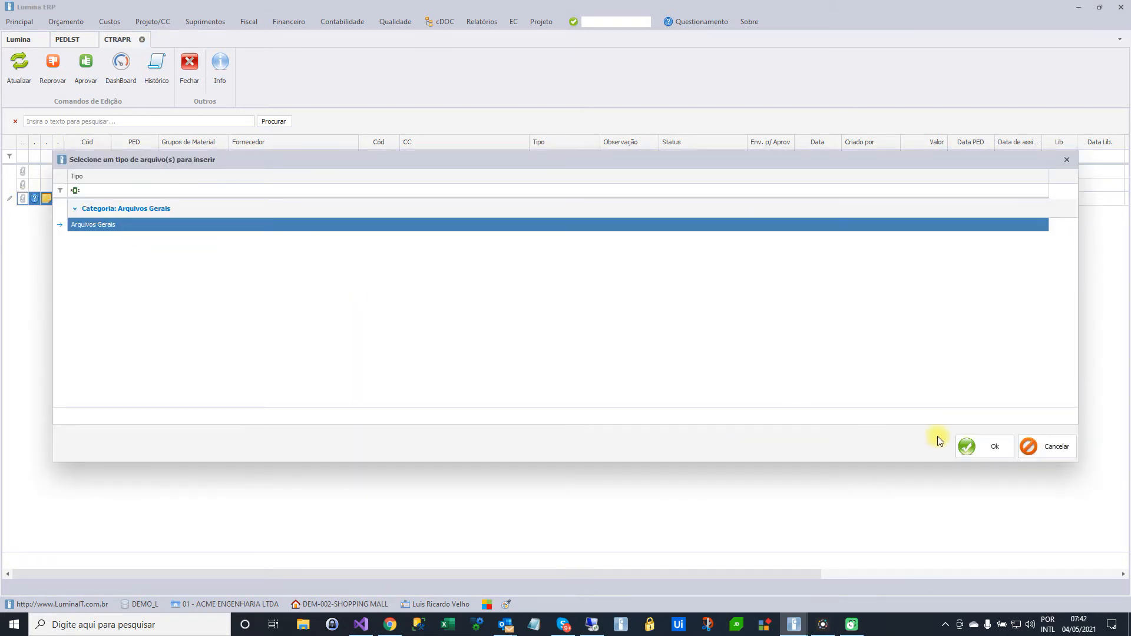
click(960, 442)
click(635, 341)
ctrl+click(679, 344)
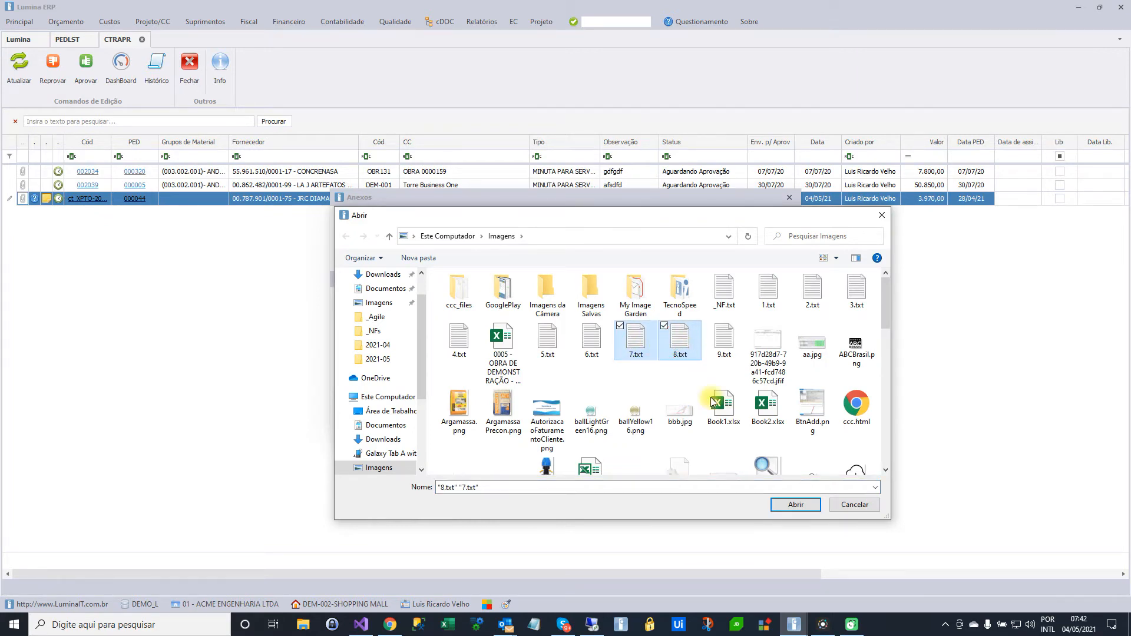
click(795, 505)
click(672, 398)
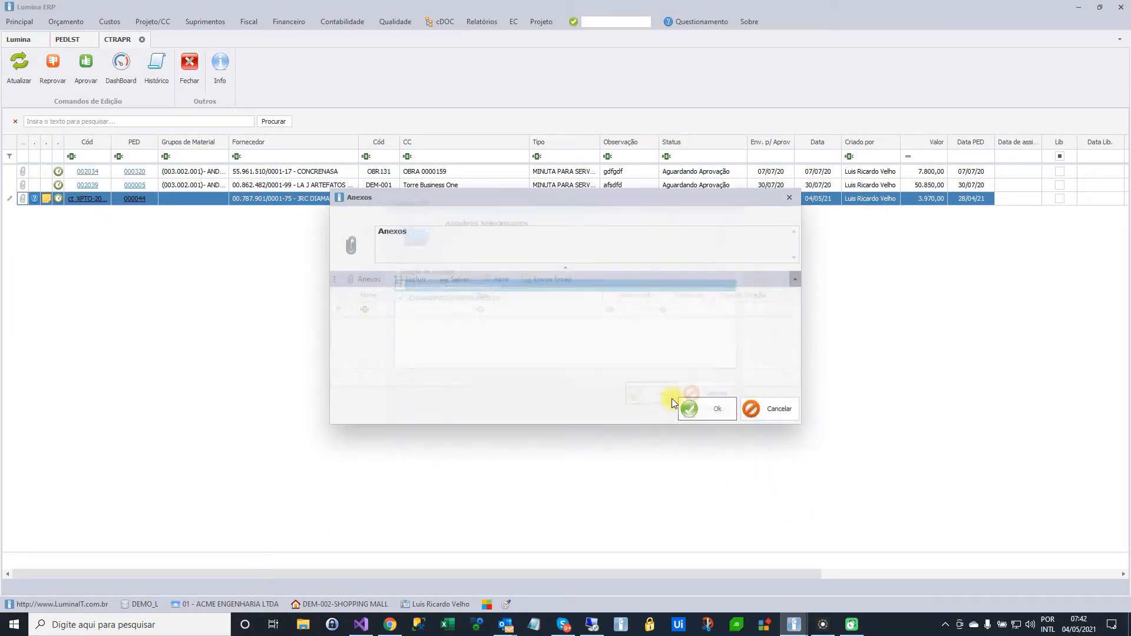
click(704, 415)
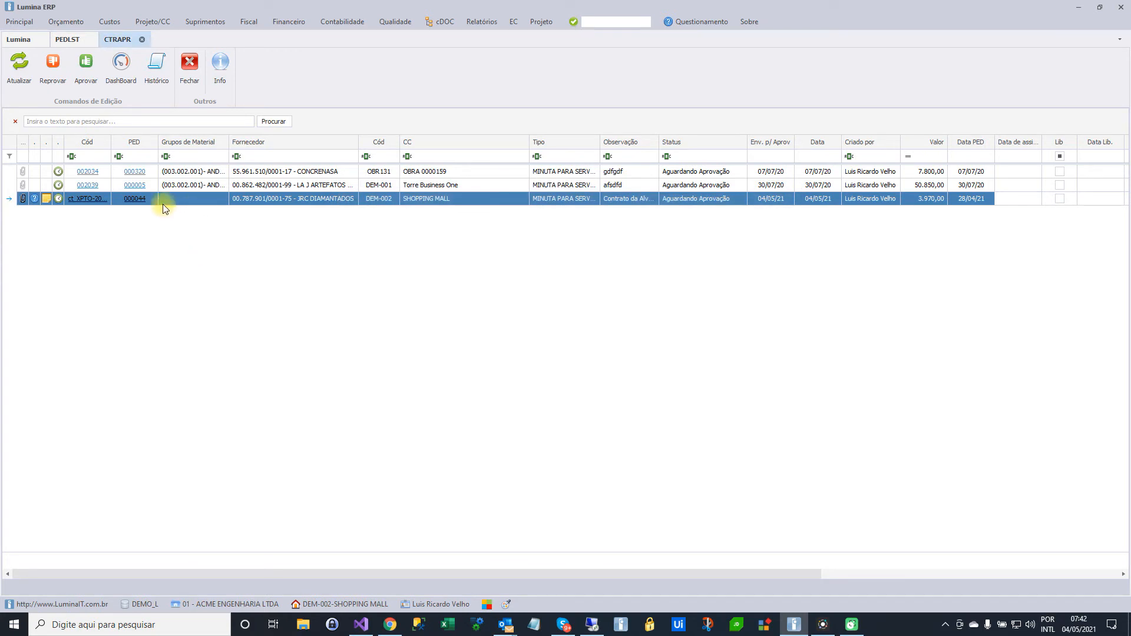
Approve the JRC DIAMANTADOS contract and close the approval list
click(86, 66)
click(637, 388)
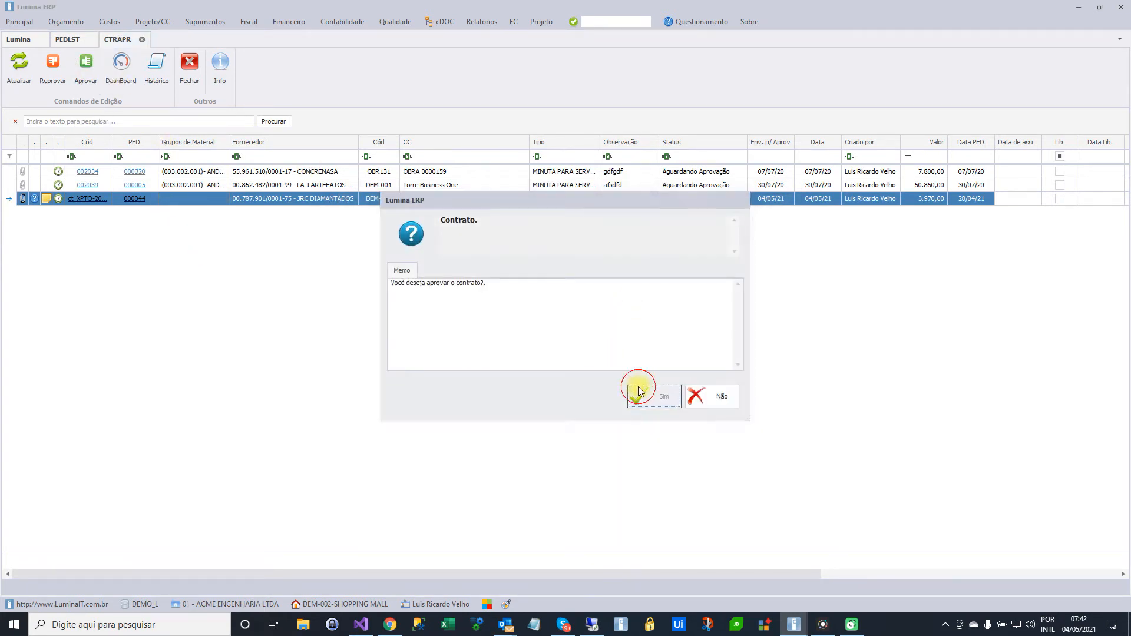
click(642, 404)
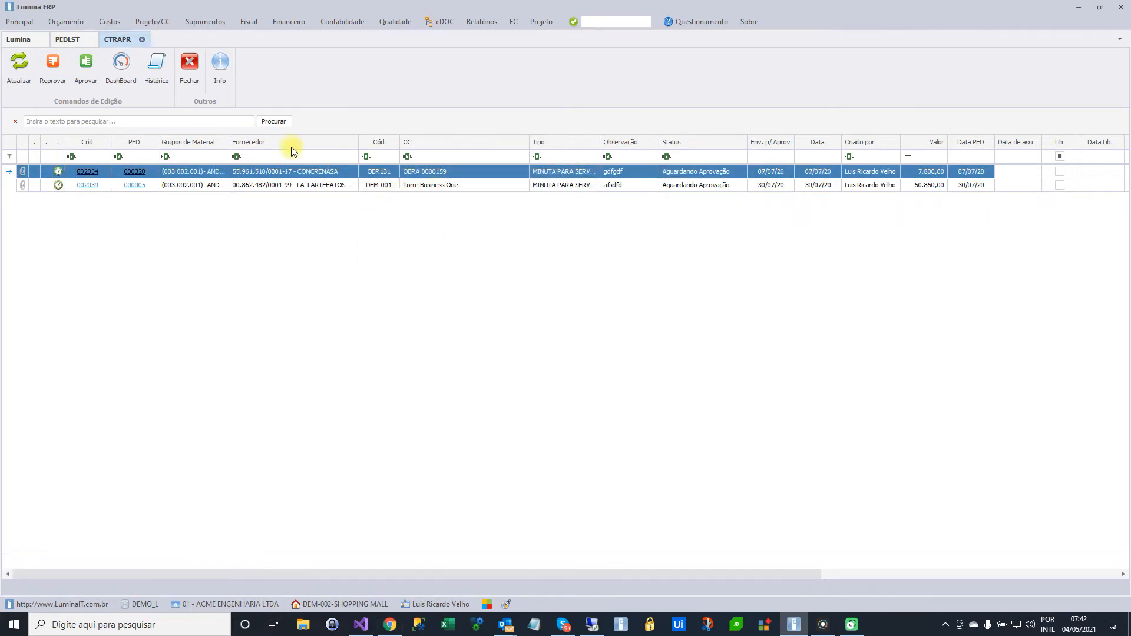
click(192, 70)
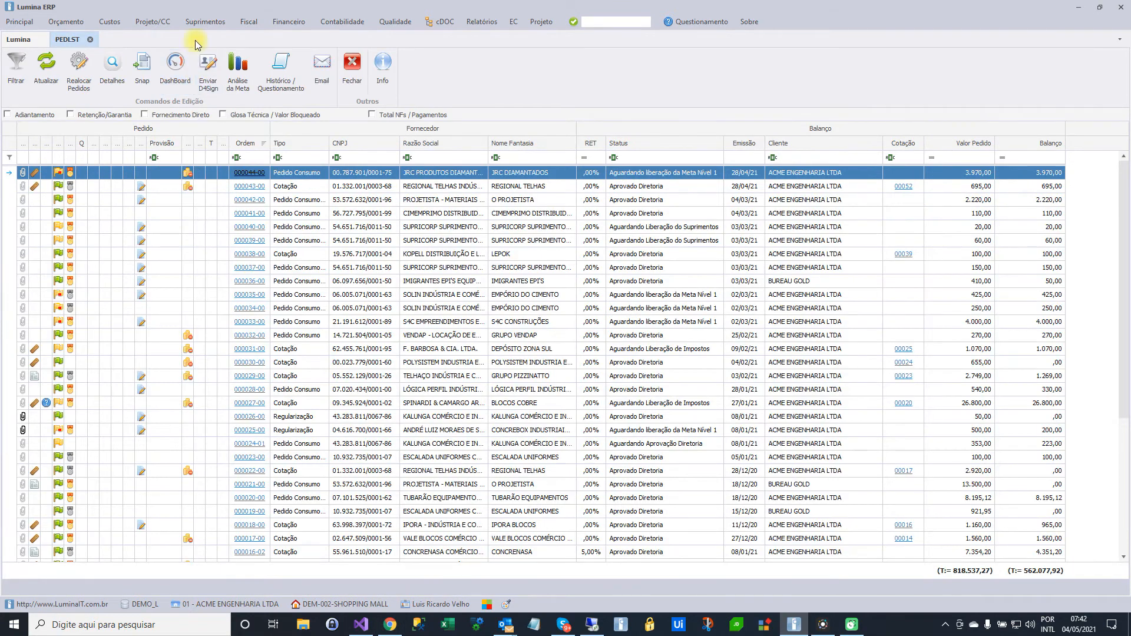
List the contracts of the current cost collector (POCTR) and select the approved JRC DIAMANTADOS contract
click(206, 23)
mouse_move(231, 72)
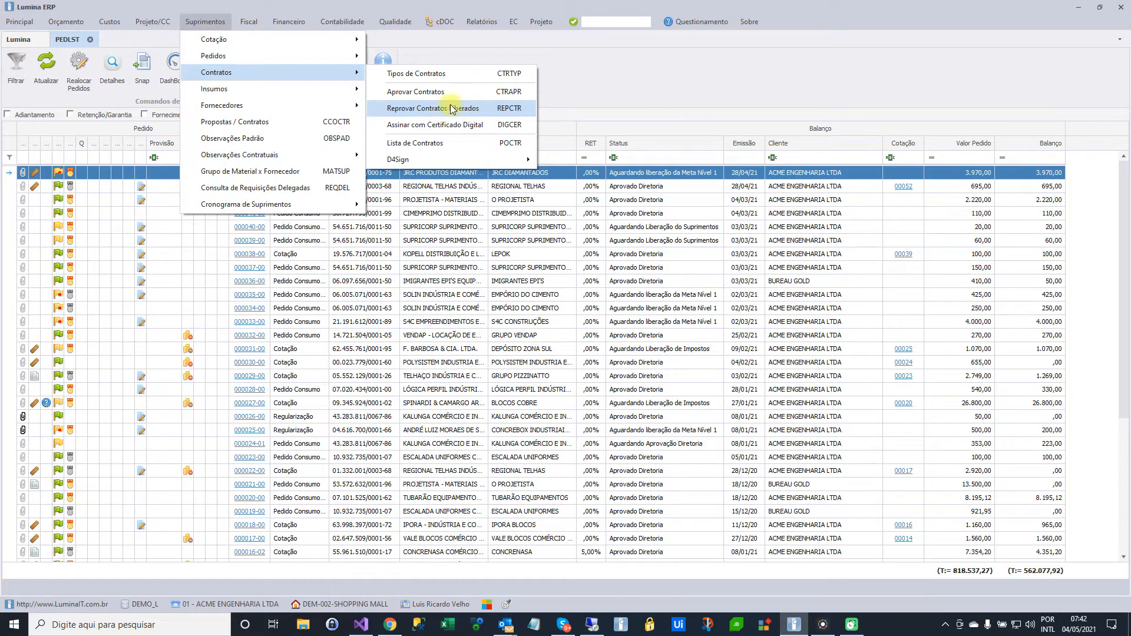
click(427, 144)
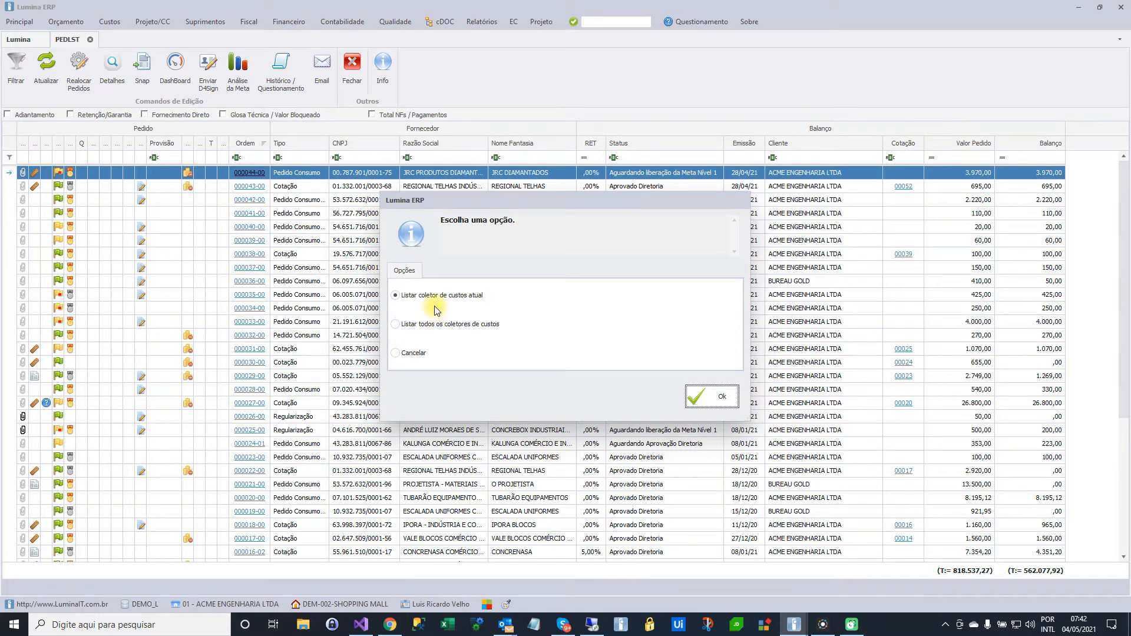
click(701, 396)
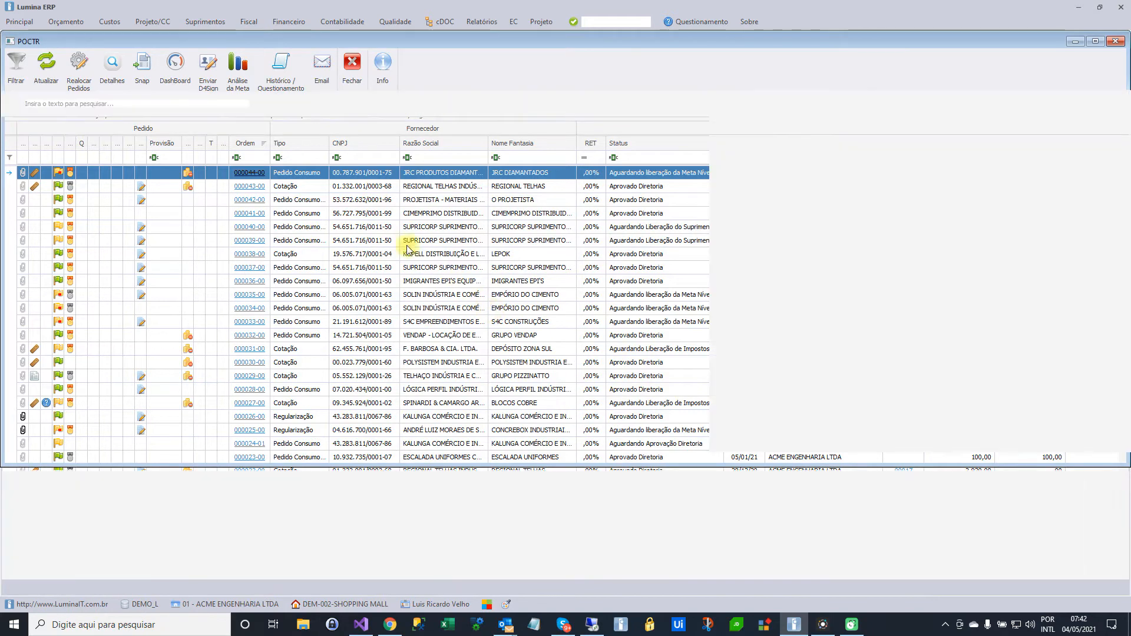
scroll(407, 250, down, 3)
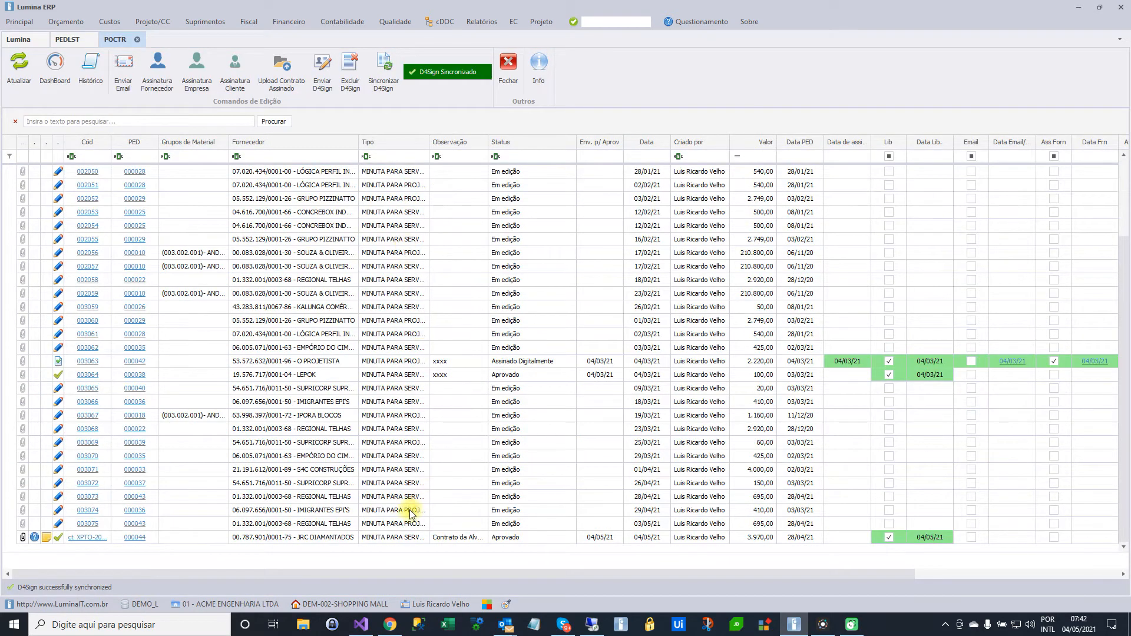
click(262, 537)
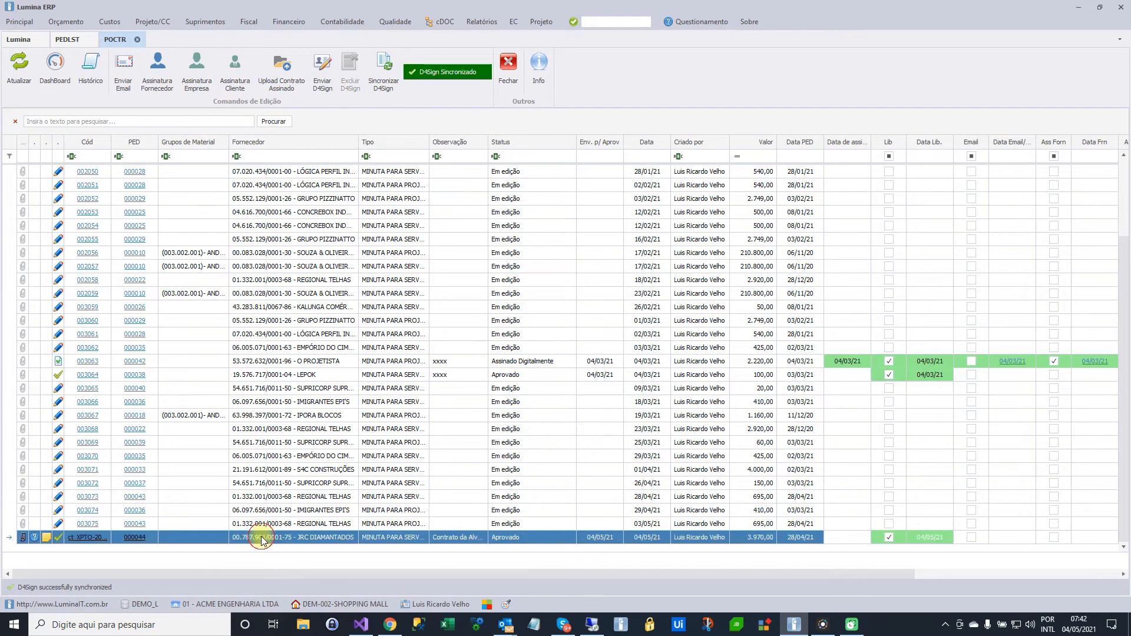
Read through the JRC DIAMANTADOS contract document, close it and examine the contract's release, e-mail and signature columns in the list
click(87, 539)
click(87, 538)
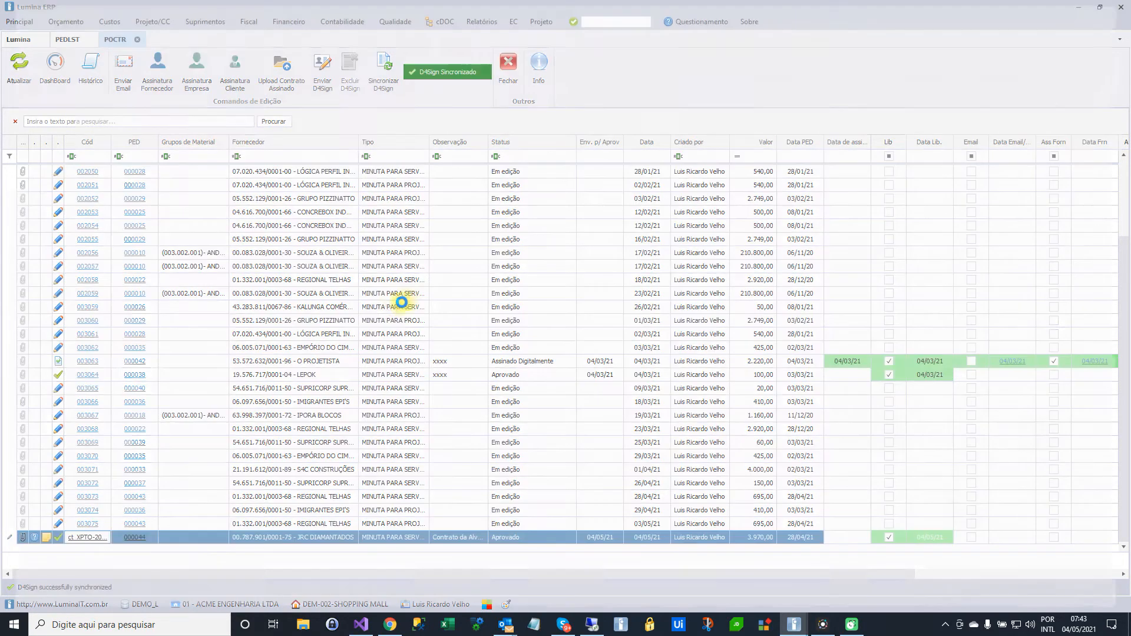
scroll(484, 259, down, 10)
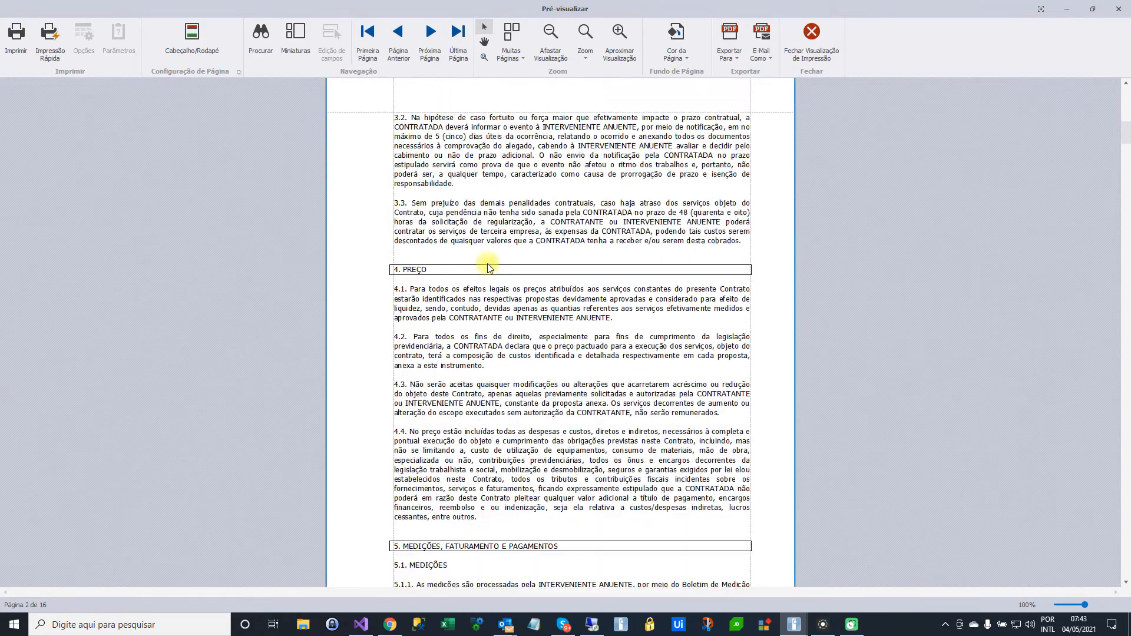
click(814, 40)
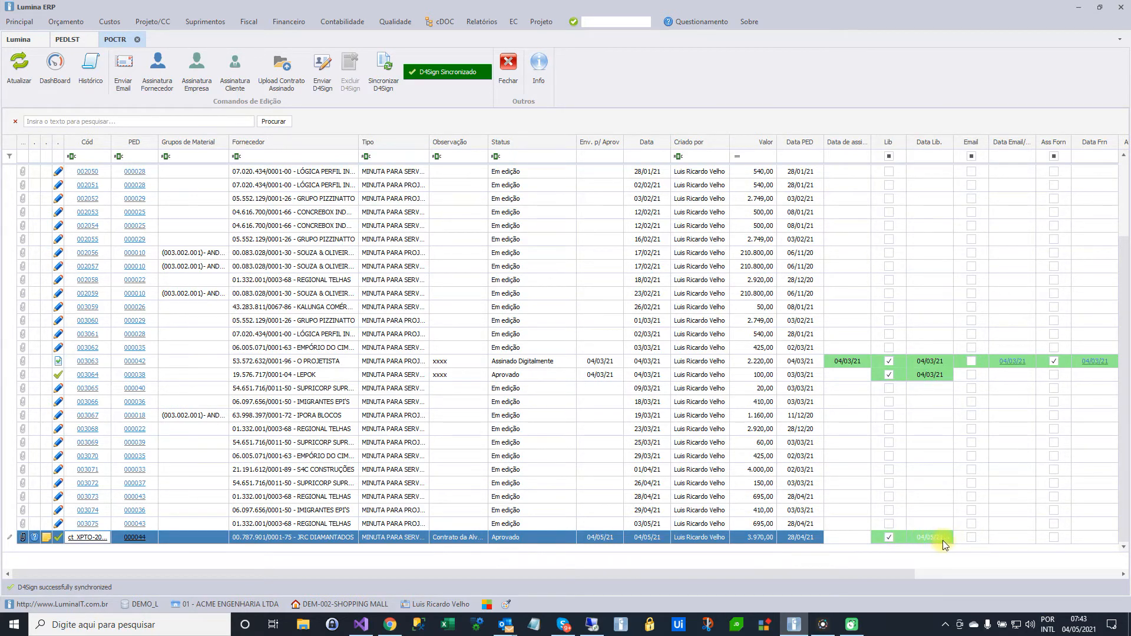
drag(864, 575, 1033, 563)
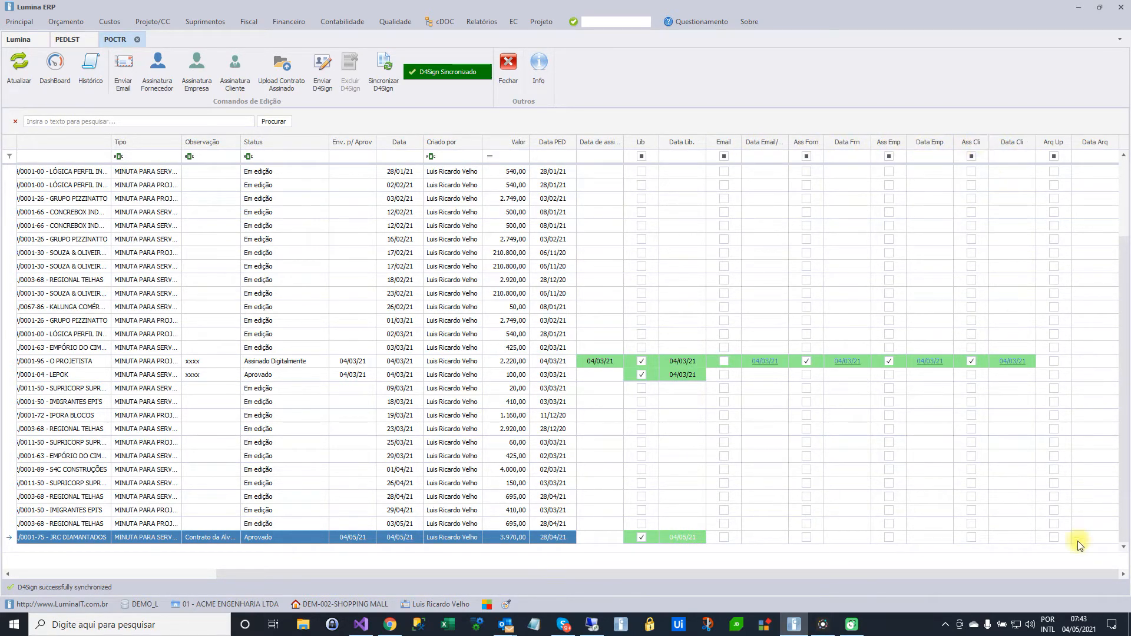
drag(840, 574, 564, 582)
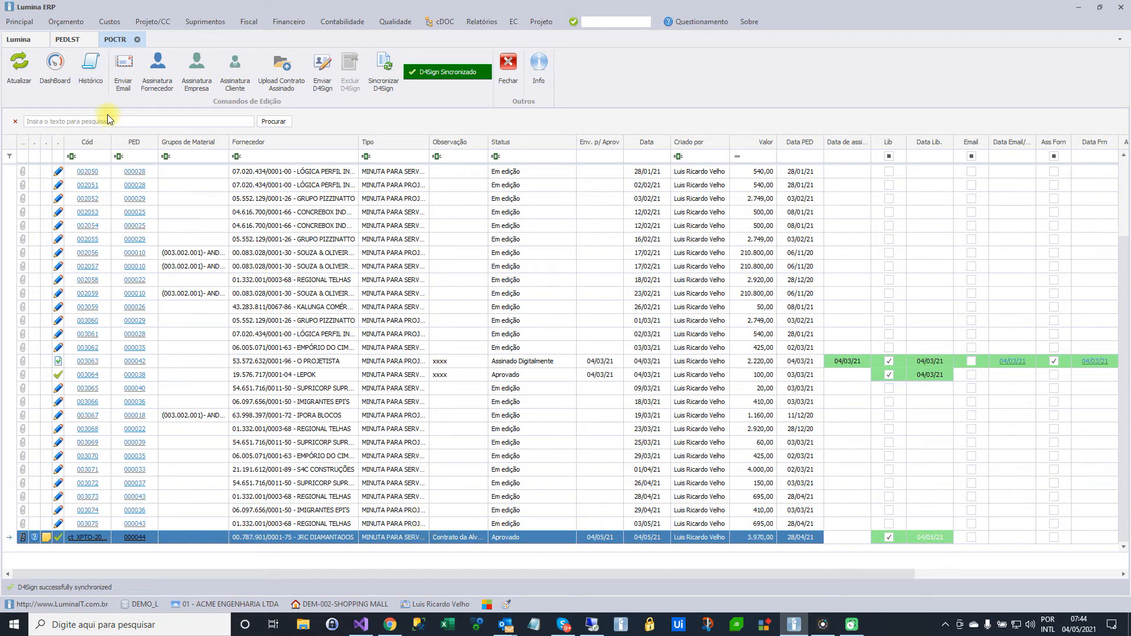
Try to send the selected JRC DIAMANTADOS contract to the supplier by e-mail
click(121, 72)
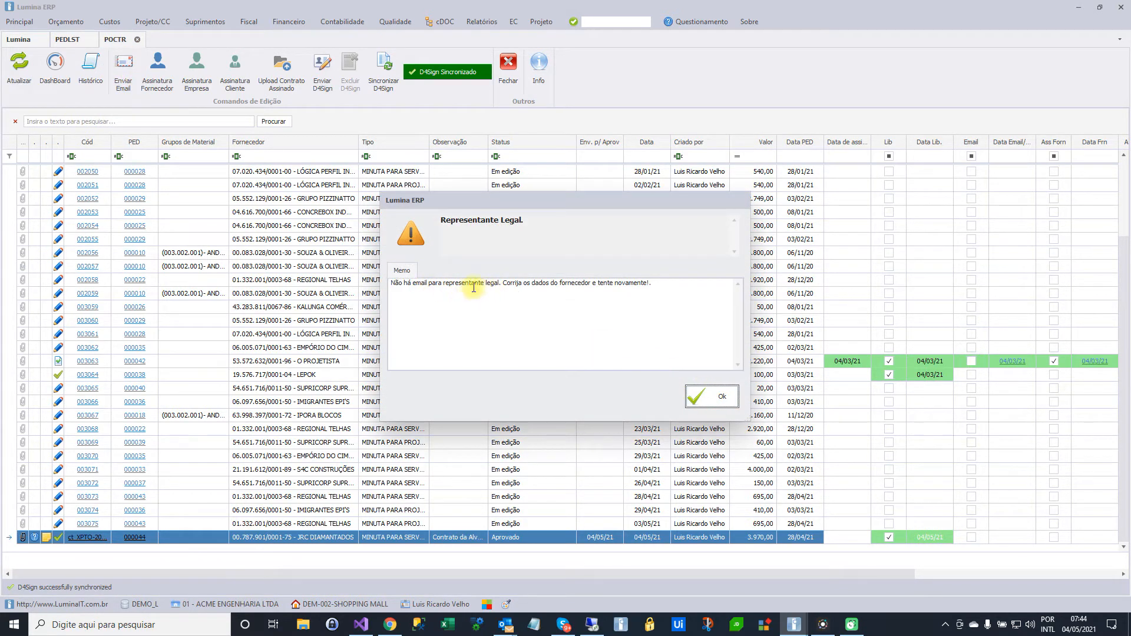
click(711, 403)
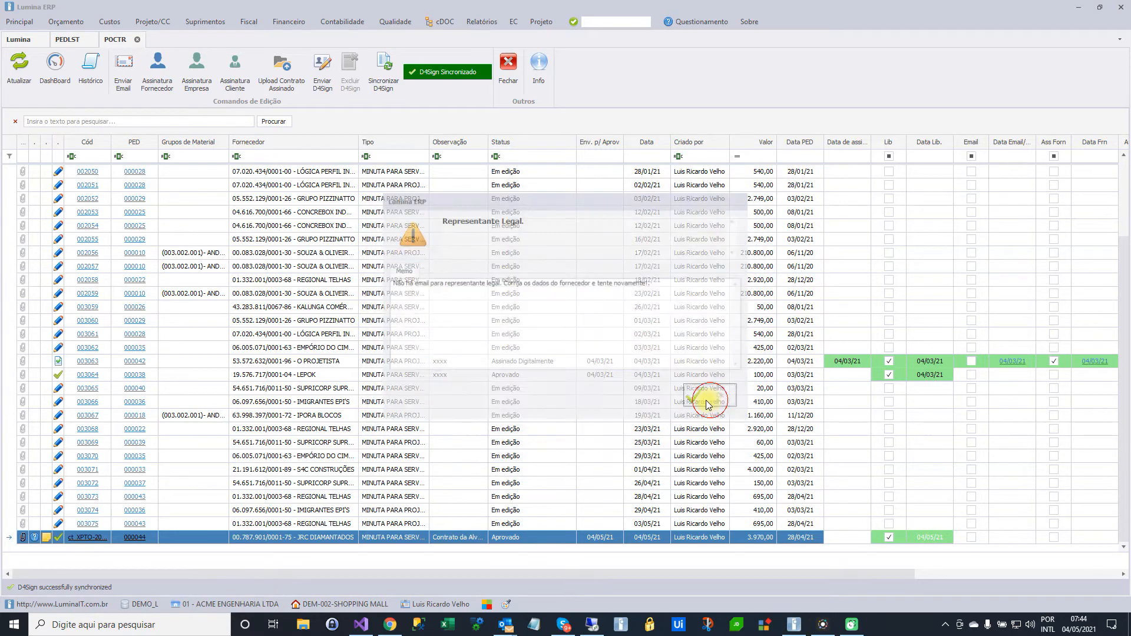
Copy the supplier text from the JRC DIAMANTADOS contract row and open the supplier register (FRN)
right_click(285, 538)
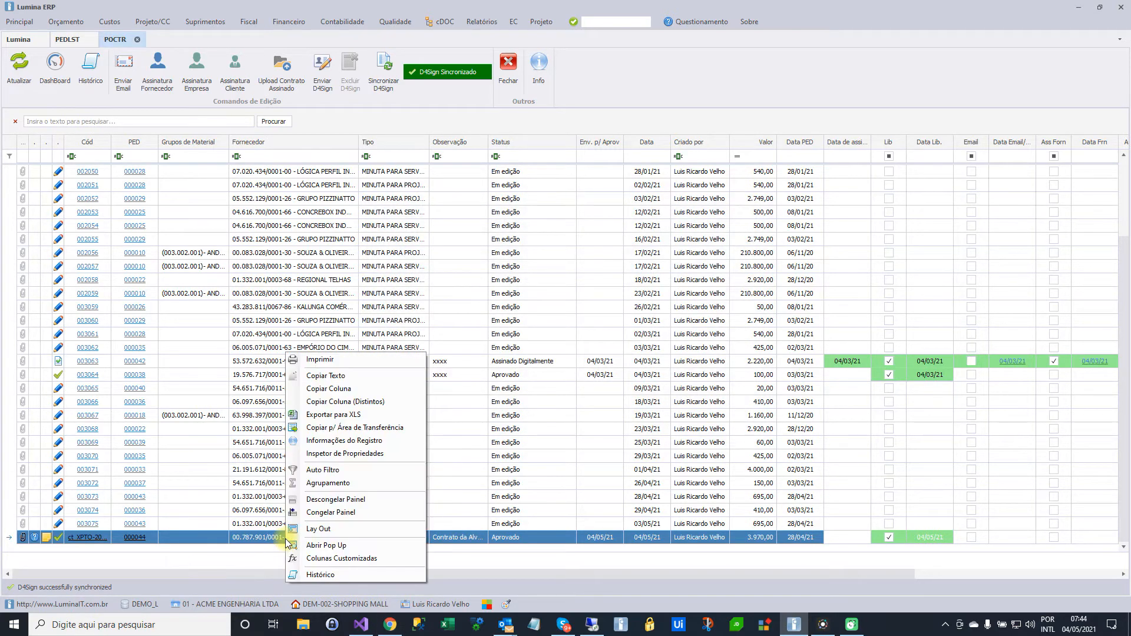
click(318, 377)
click(597, 21)
text(FR)
click(597, 21)
text(N)
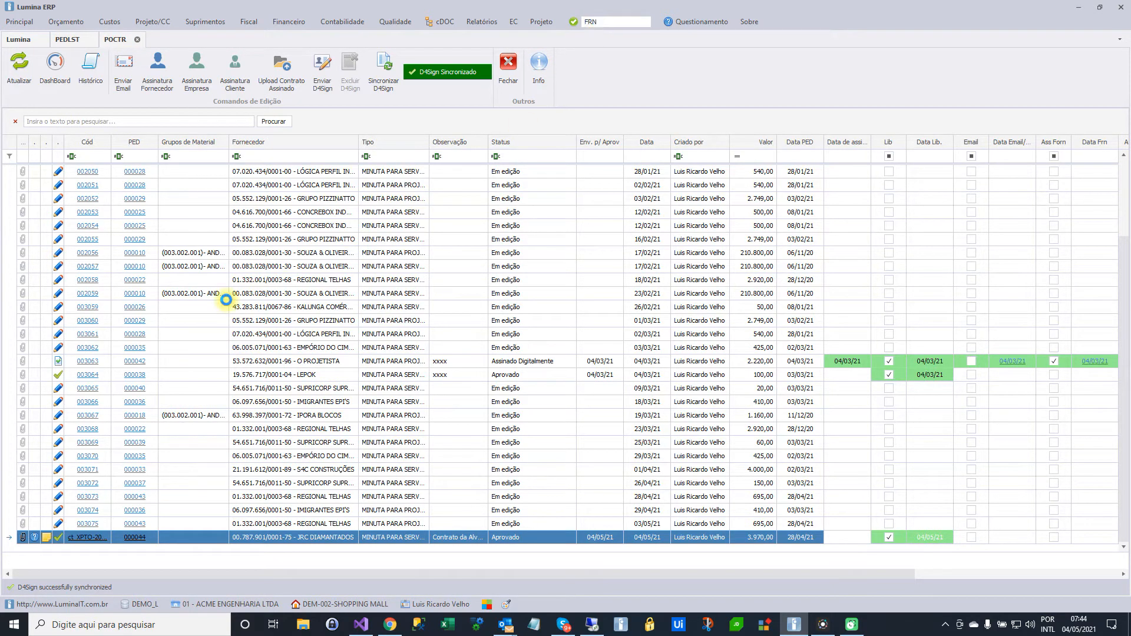
key(Return)
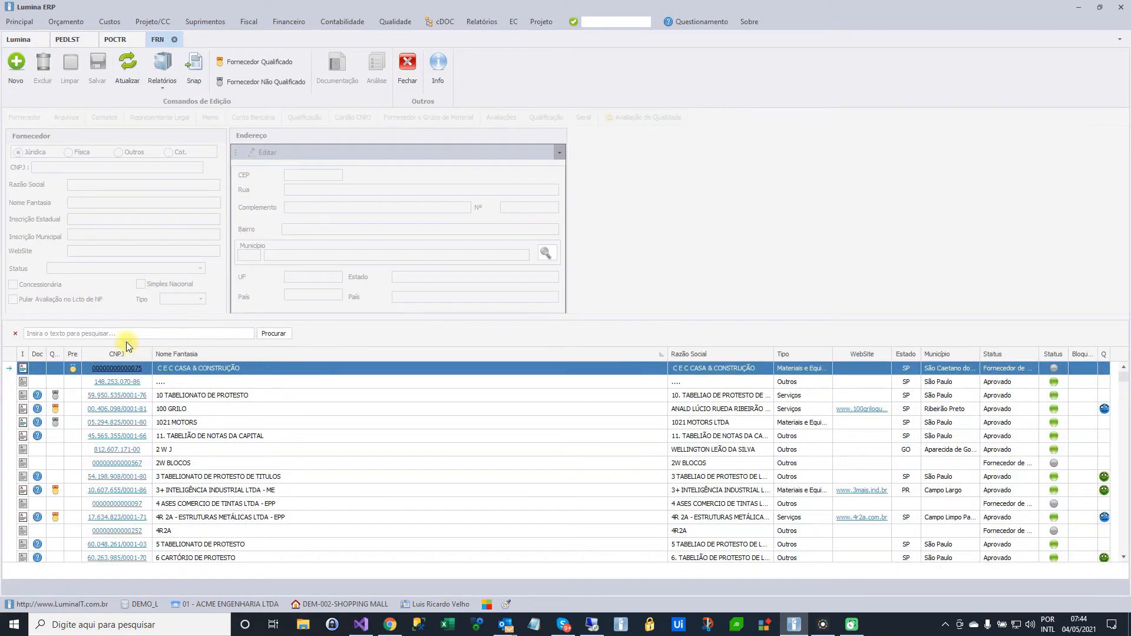
Search the suppliers by only the CNPJ part of the copied text and show the JRC DIAMANTADOS legal representative data
click(116, 335)
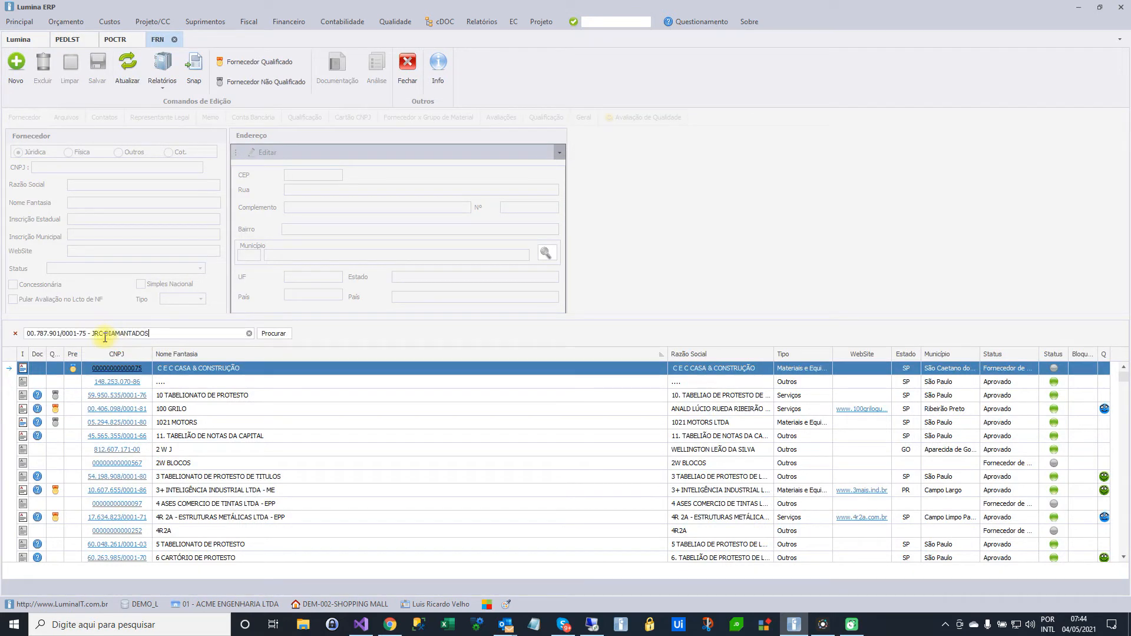
drag(87, 333, 176, 333)
key(Delete)
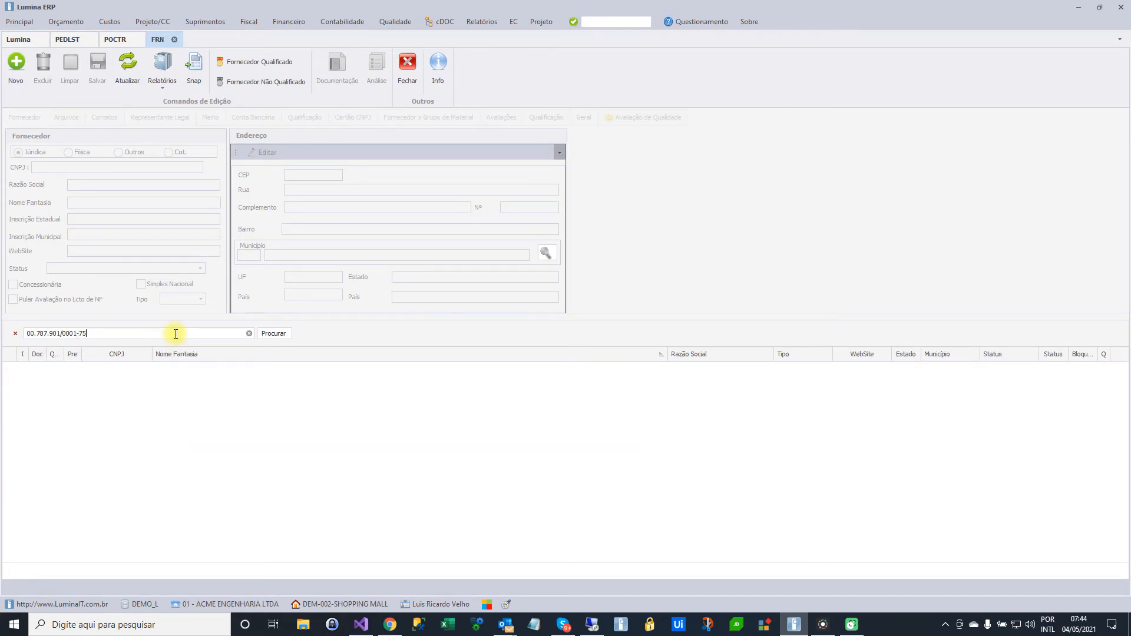
click(268, 333)
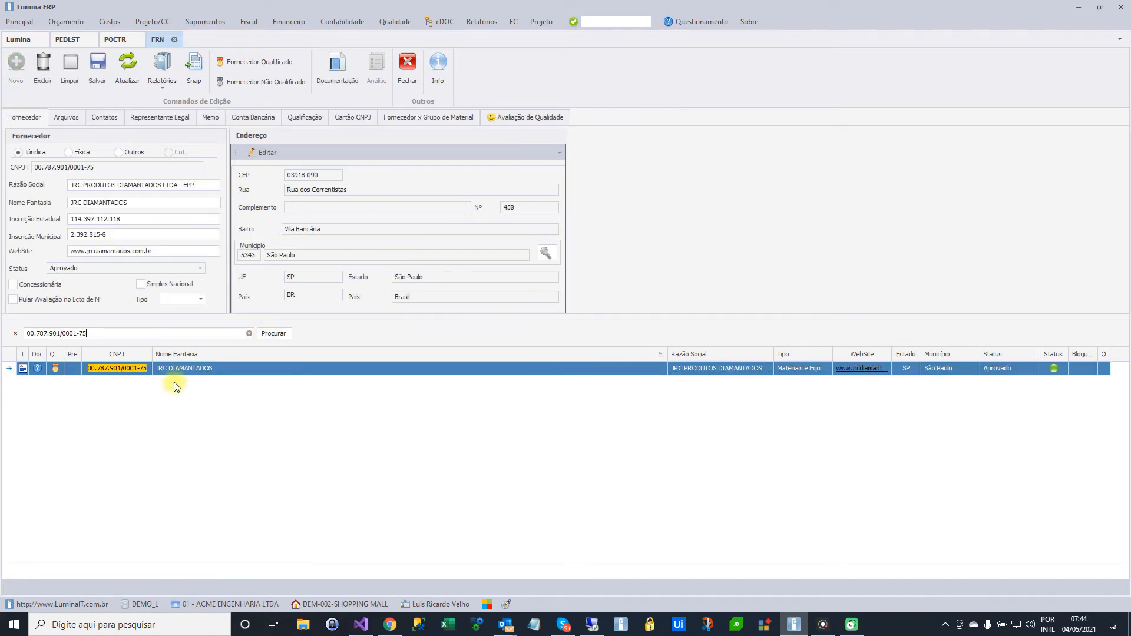
click(166, 121)
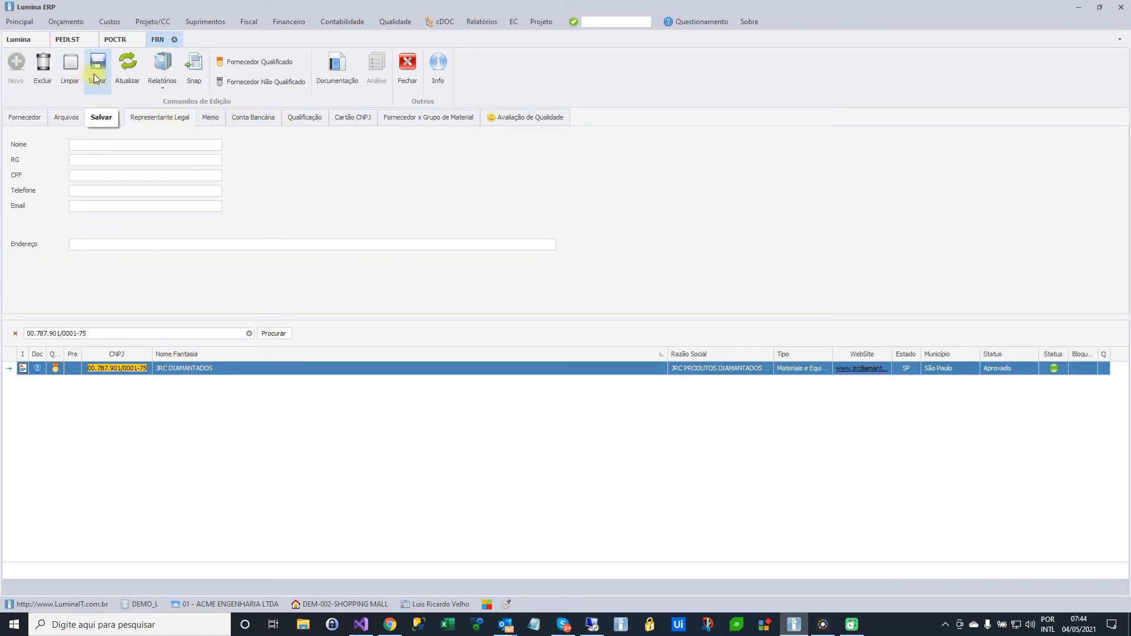
Fill in the legal representative's full name, RG number and CPF number for JRC DIAMANTADOS
click(88, 145)
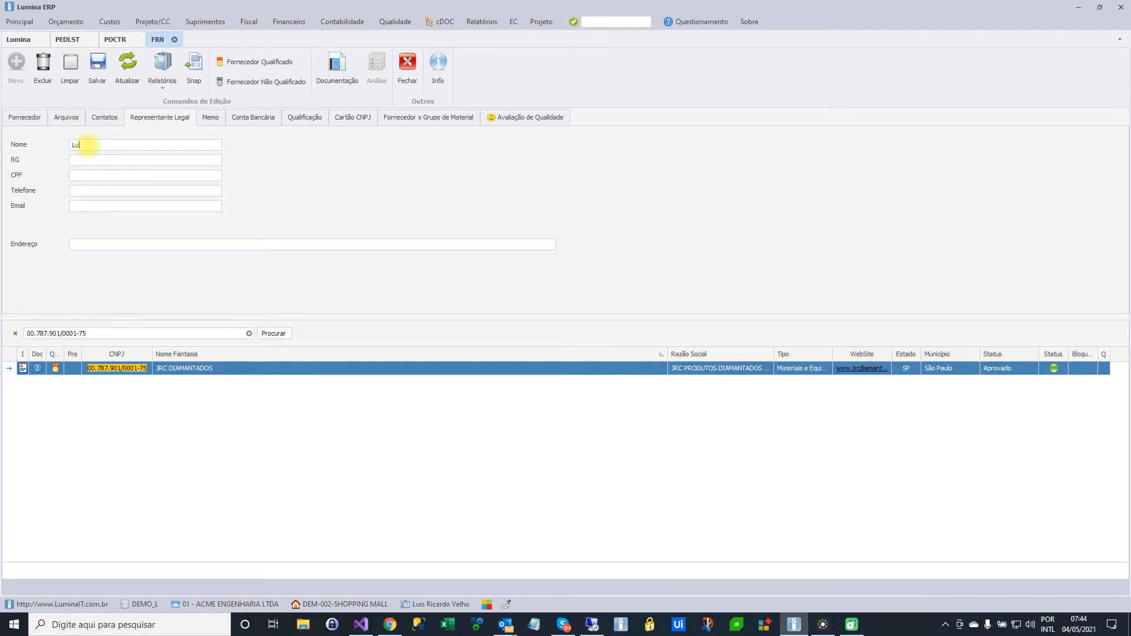
click(90, 162)
text(111.222.333-44)
click(90, 175)
key(alt+Tab)
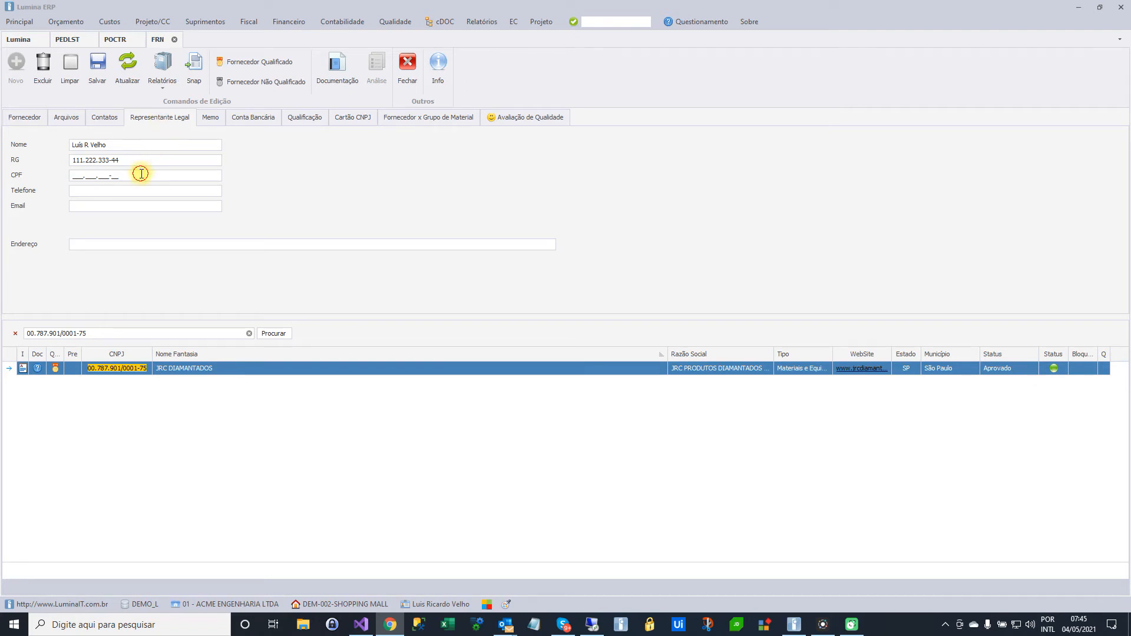
drag(141, 174, 57, 175)
click(100, 192)
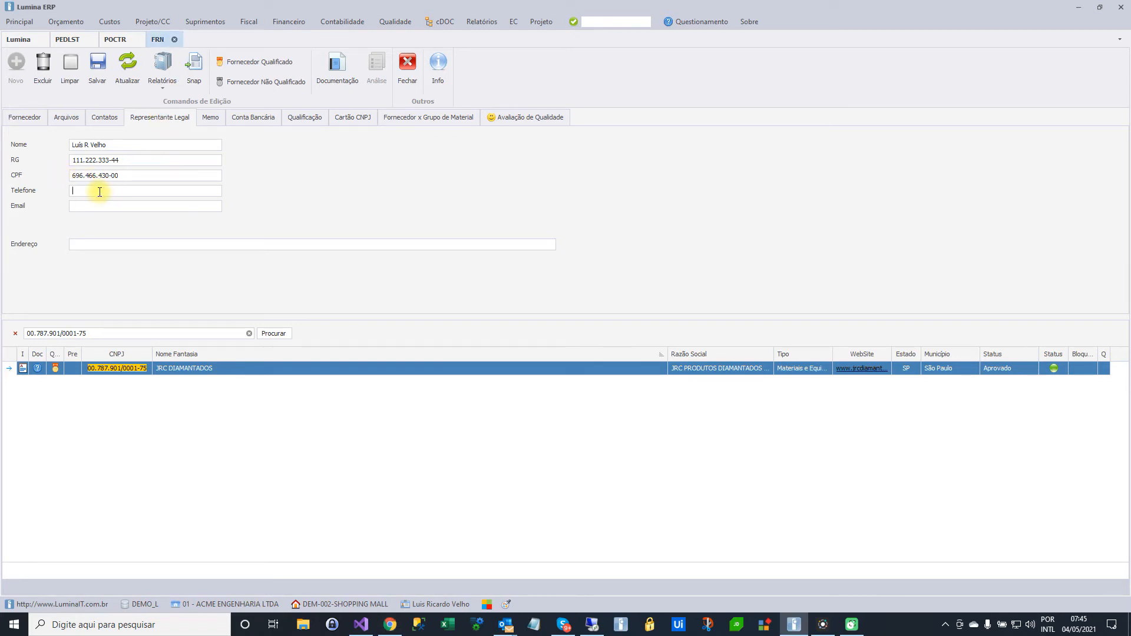
Enter the legal representative's e-mail address, save the supplier and reopen the JRC DIAMANTADOS record
click(93, 205)
click(99, 65)
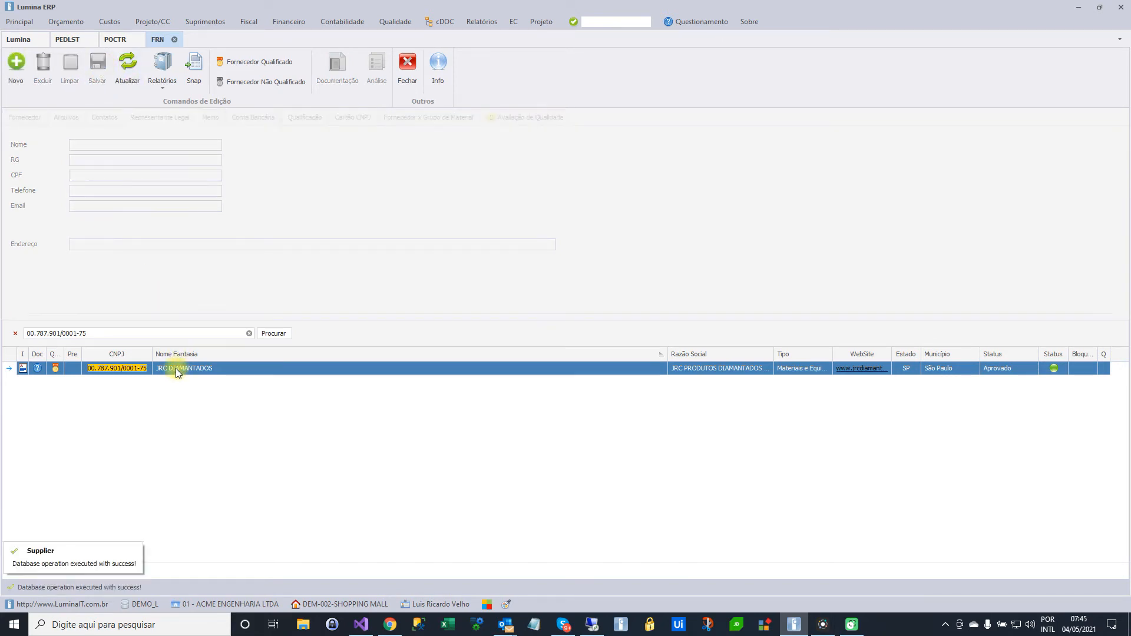
double_click(196, 369)
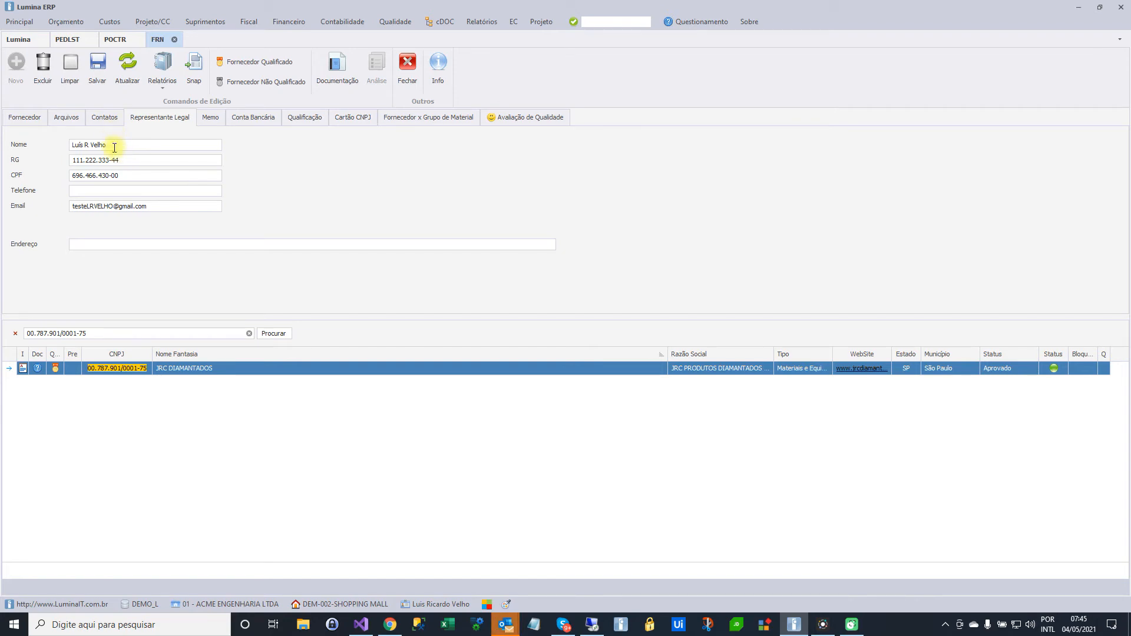
Return to the contract list (POCTR) and prepare the JRC DIAMANTADOS contract e-mail with all files attached (Anexar todos os arquivos)
click(117, 39)
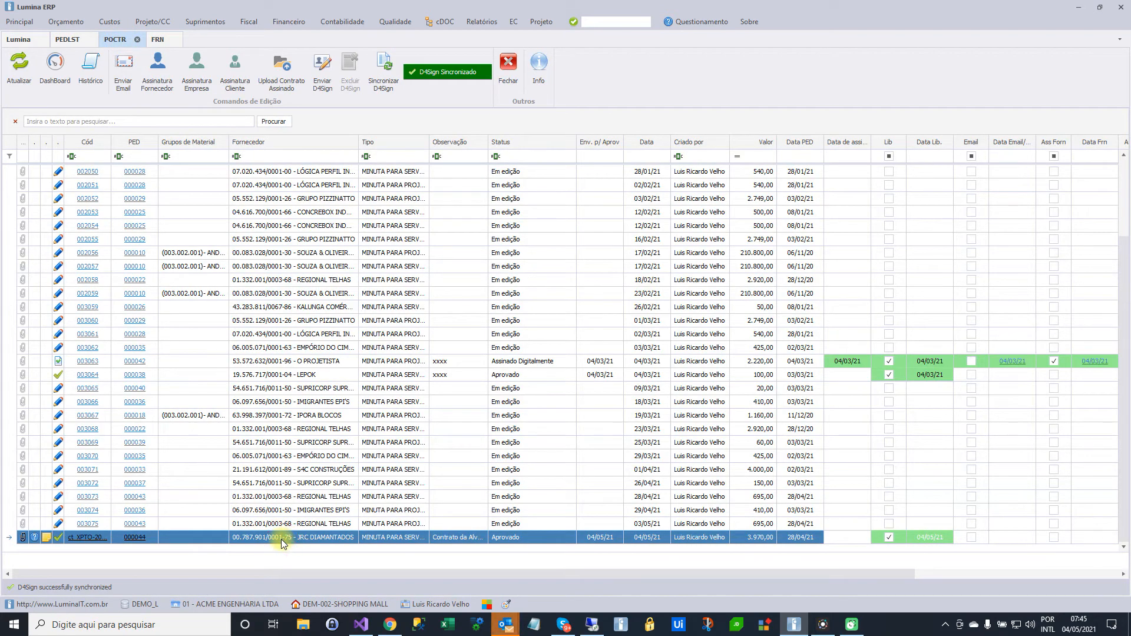
click(127, 82)
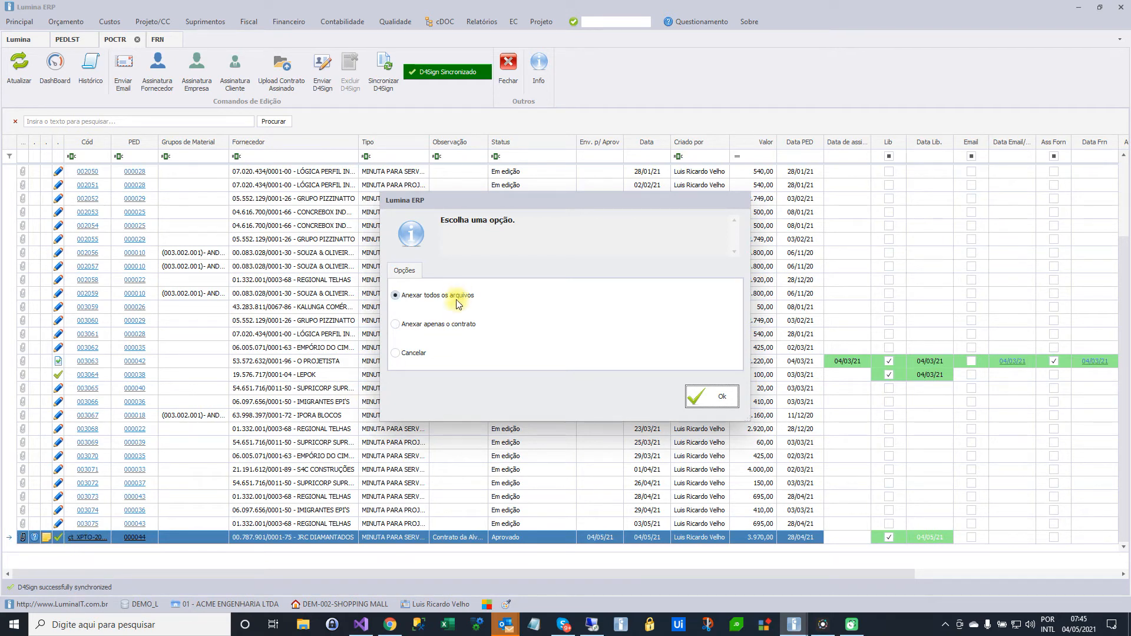
click(702, 398)
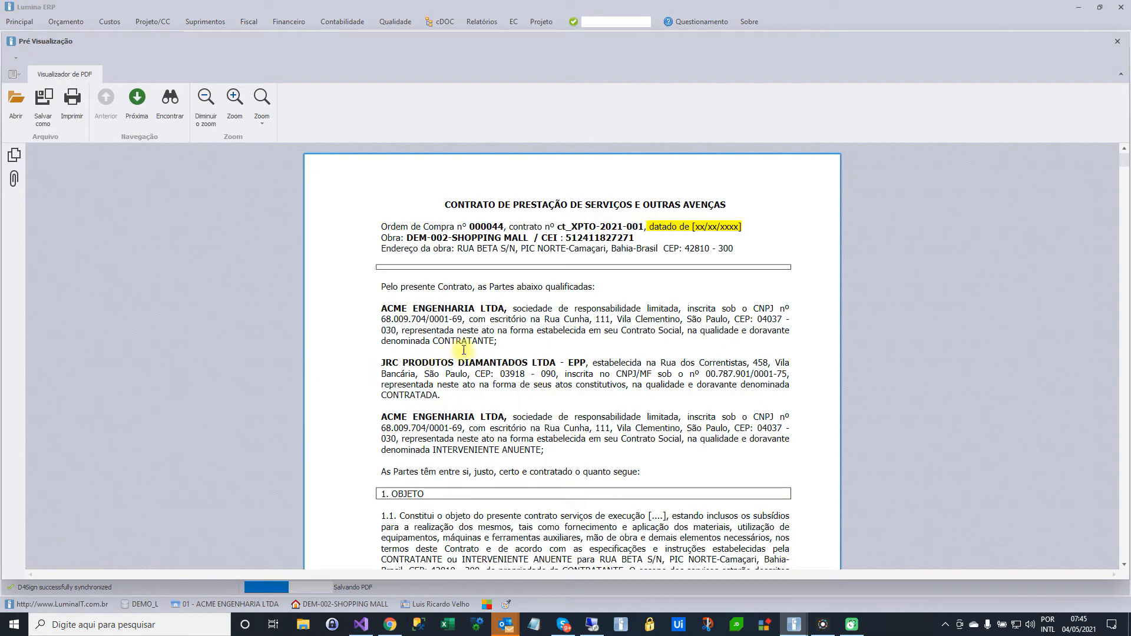
Review the contract PDF, close the preview and confirm sending the document for signature
scroll(481, 348, down, 2)
scroll(481, 349, up, 2)
scroll(481, 348, down, 15)
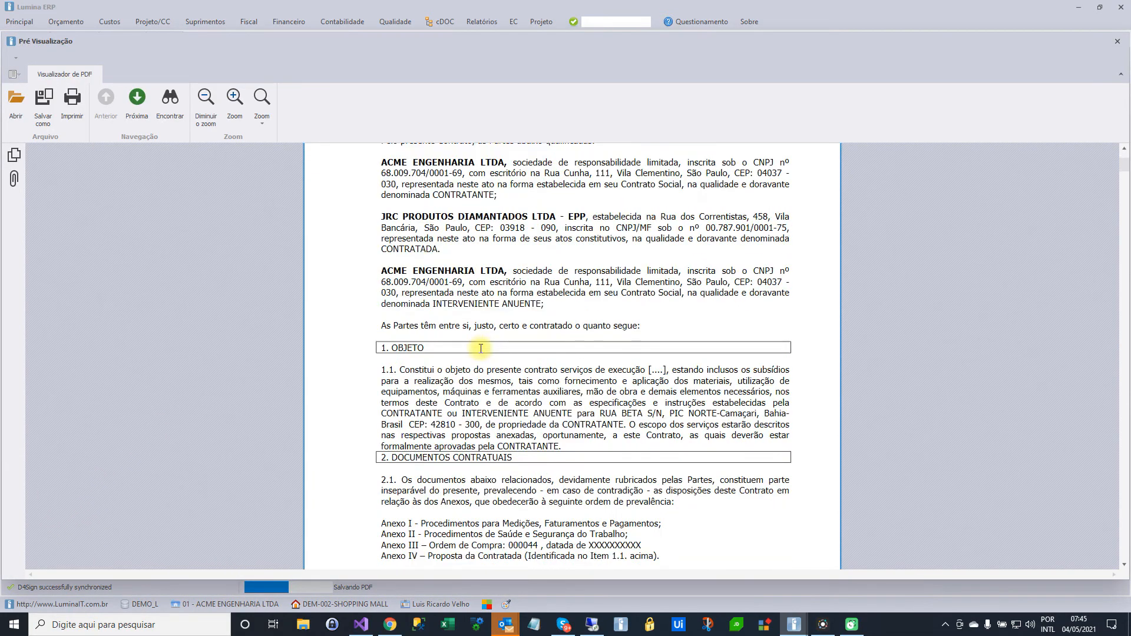
scroll(478, 352, down, 15)
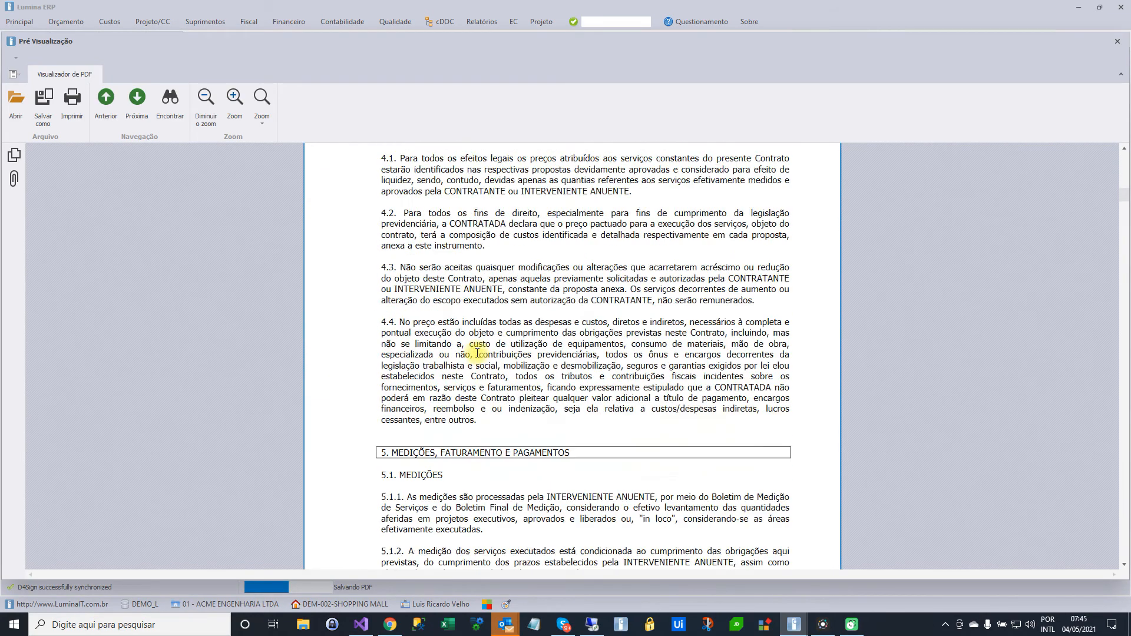
scroll(477, 354, down, 11)
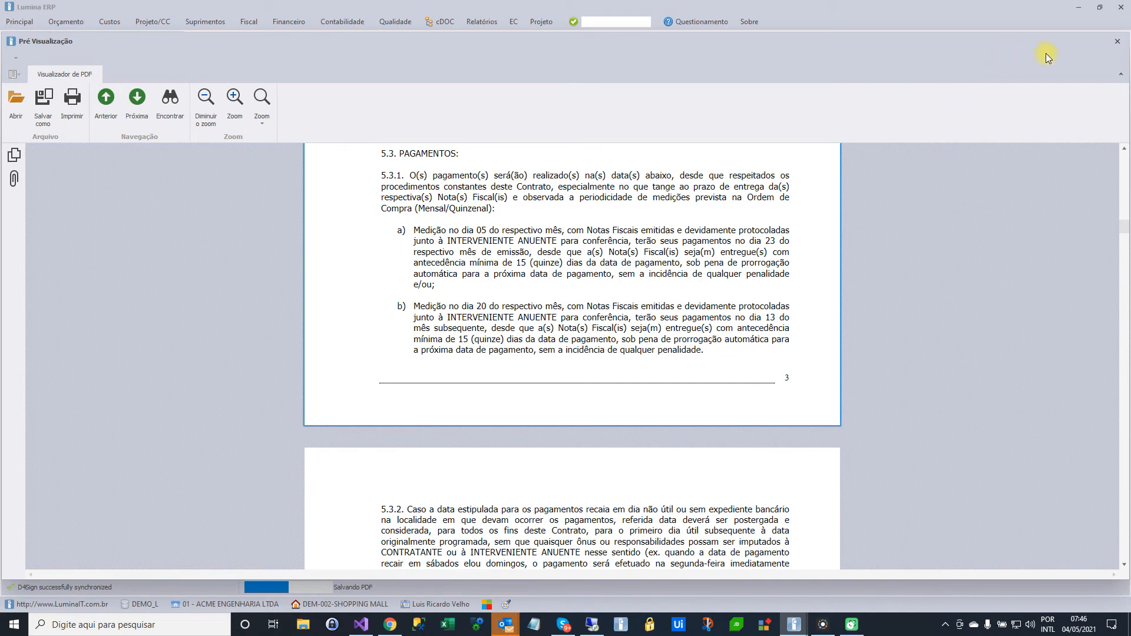
click(1117, 40)
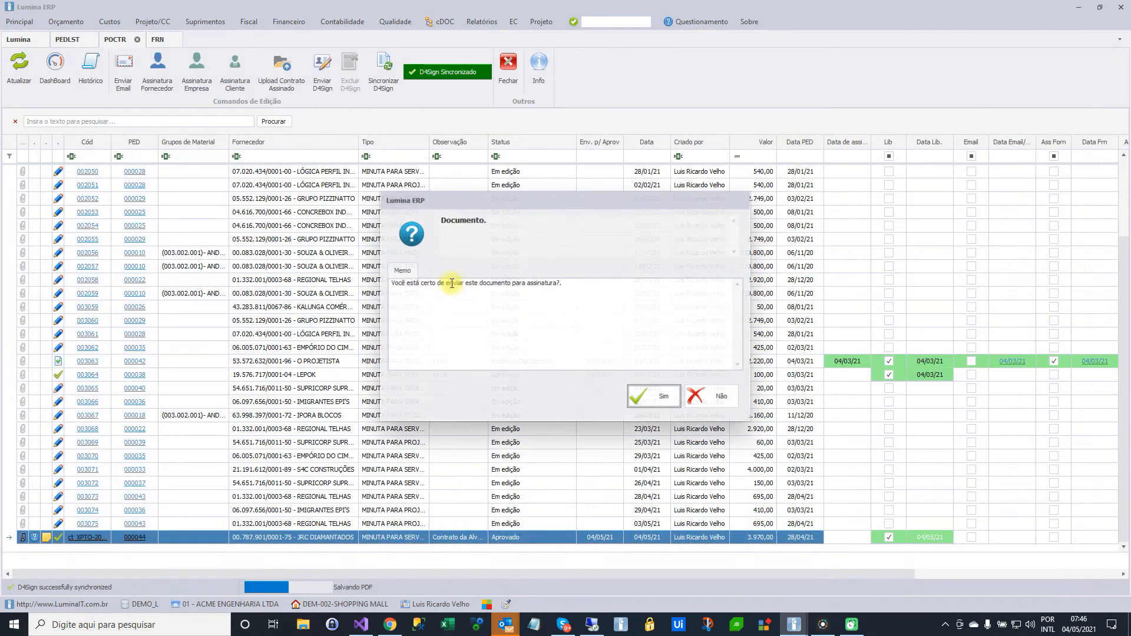
click(645, 391)
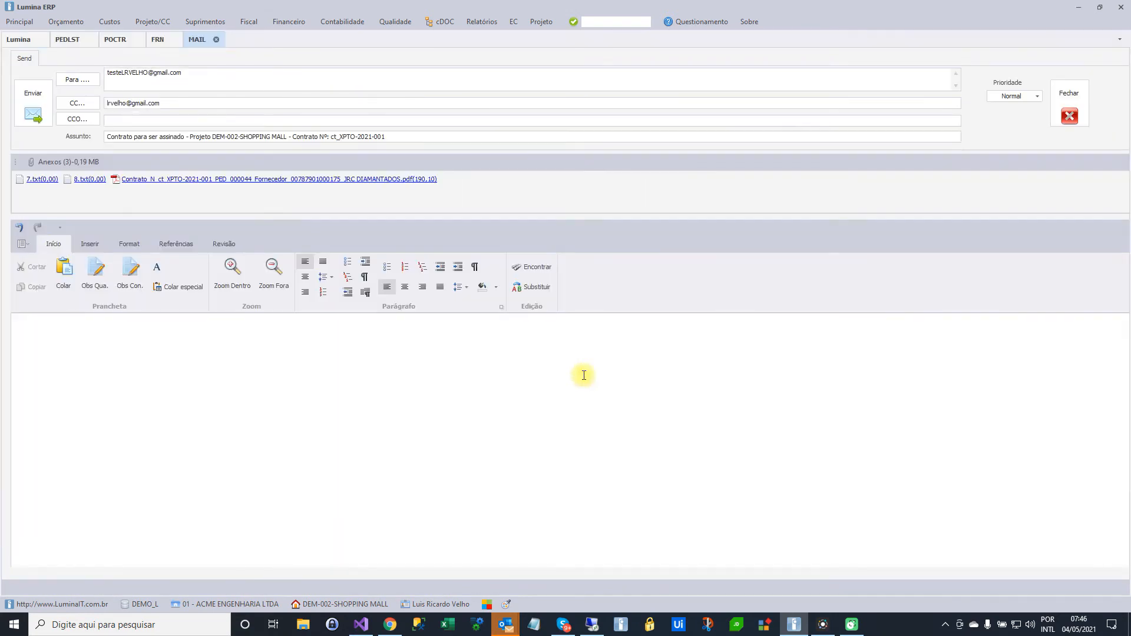
Check the e-mail's recipient, copy address, subject and attached files, including the contract PDF
click(186, 75)
drag(186, 75, 107, 73)
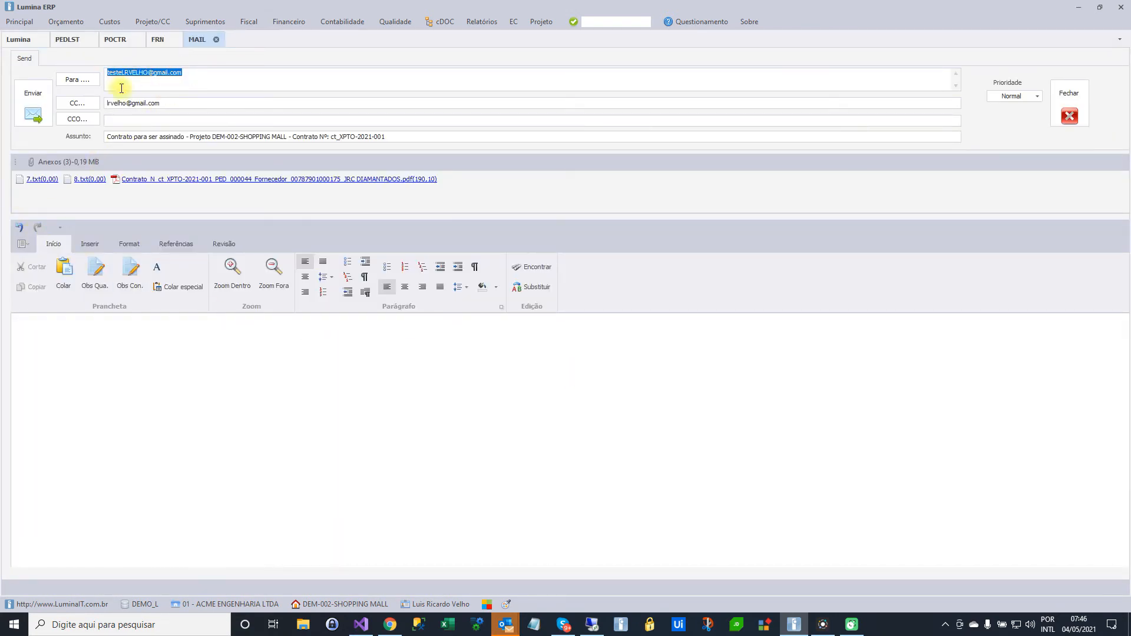
drag(162, 104, 94, 108)
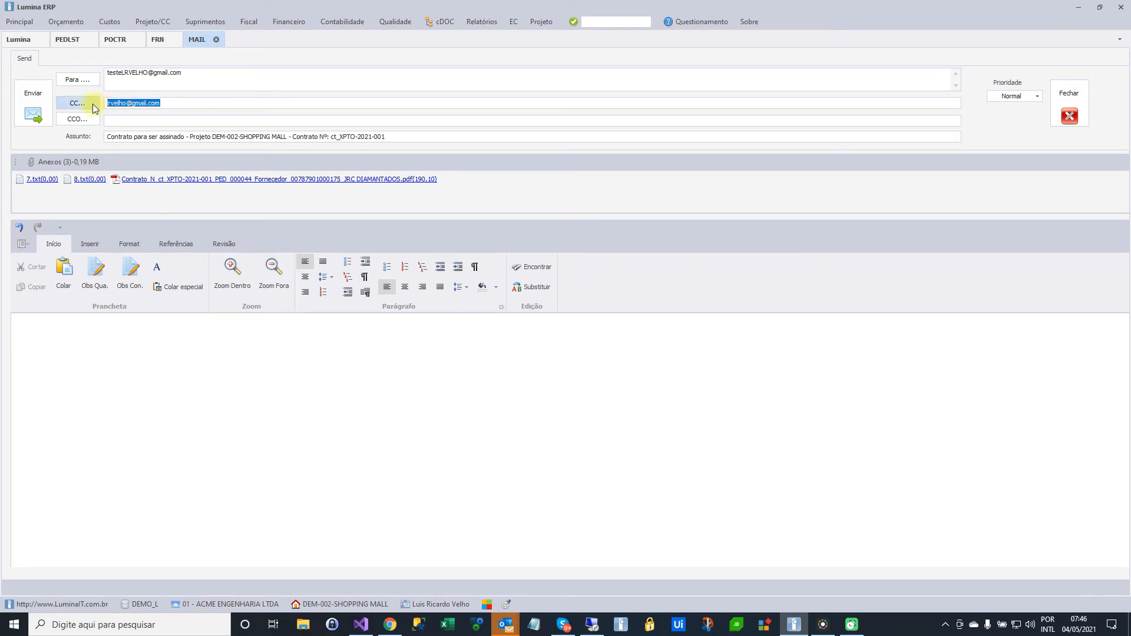
drag(407, 135, 117, 134)
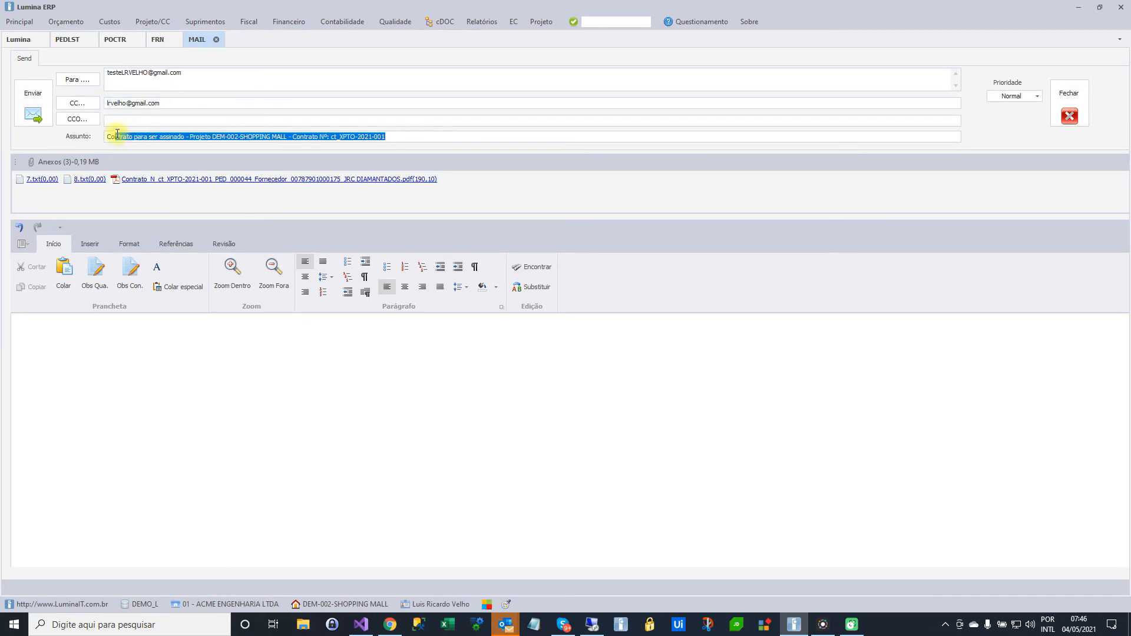
right_click(45, 178)
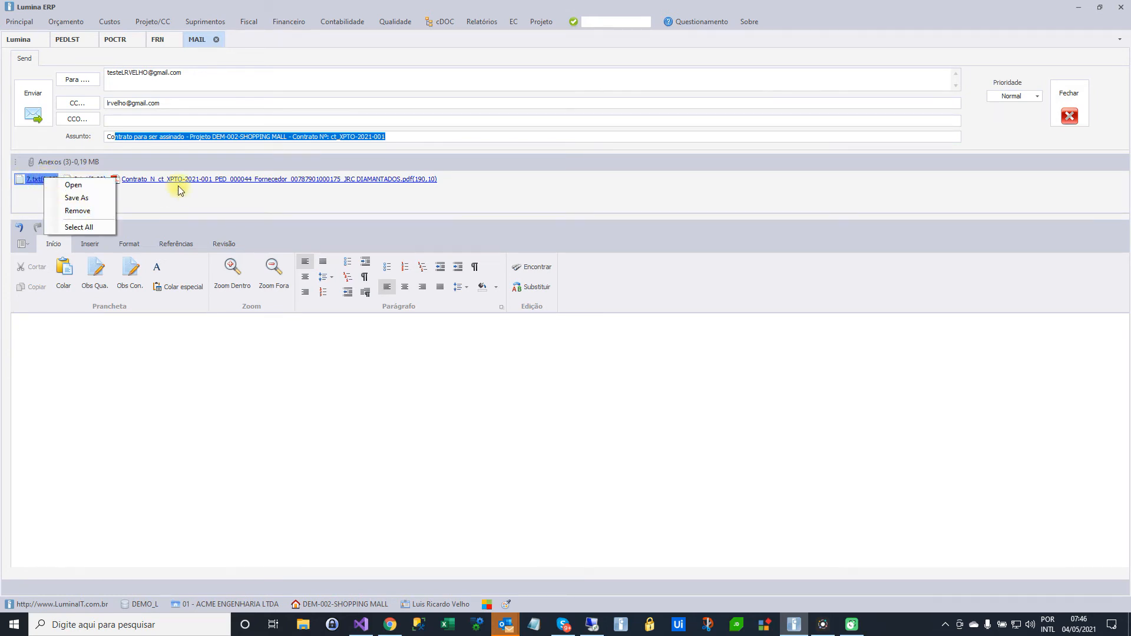
click(198, 181)
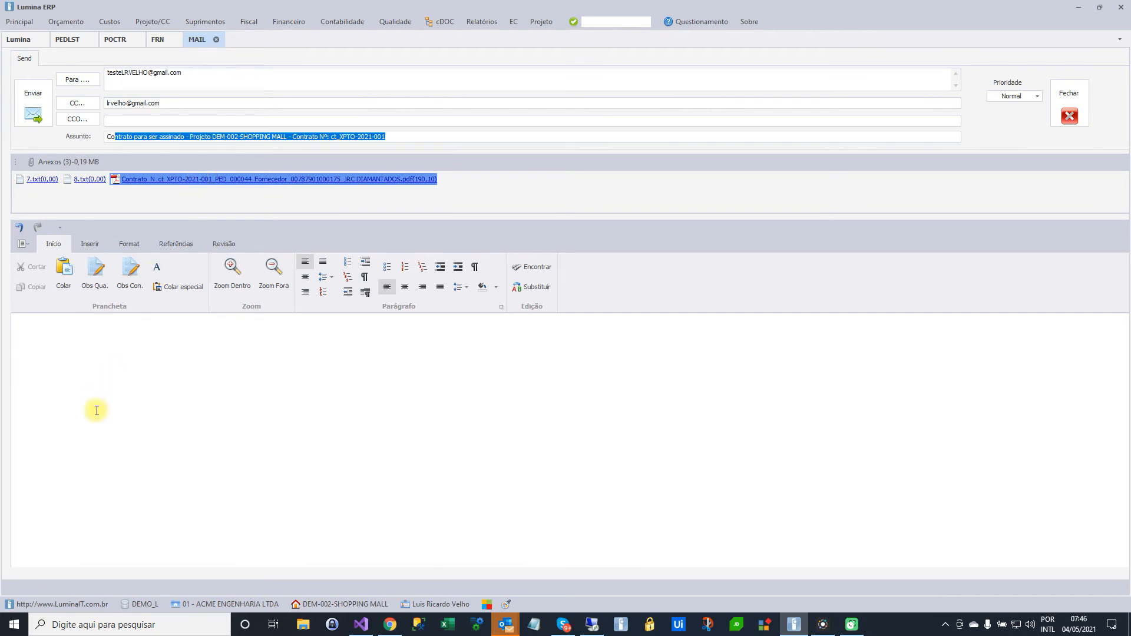
Write AAAAA, BBBBB and CCCCC on separate lines in the e-mail body and send the message
click(97, 382)
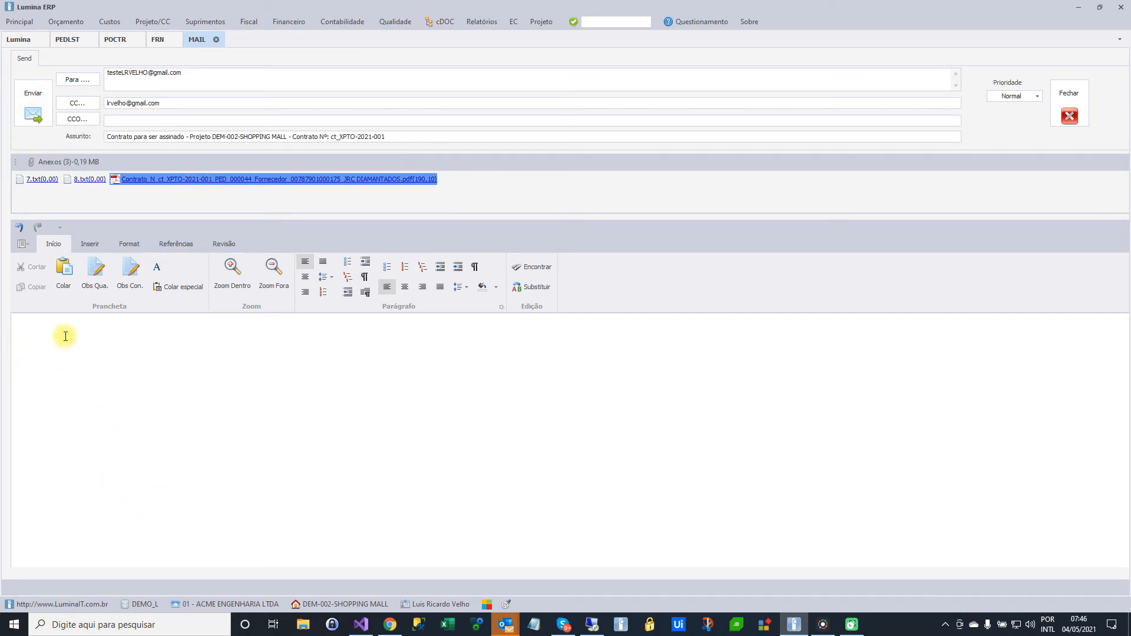
text(AAAAA )
text(BBBBB )
text(CCCCC)
click(32, 112)
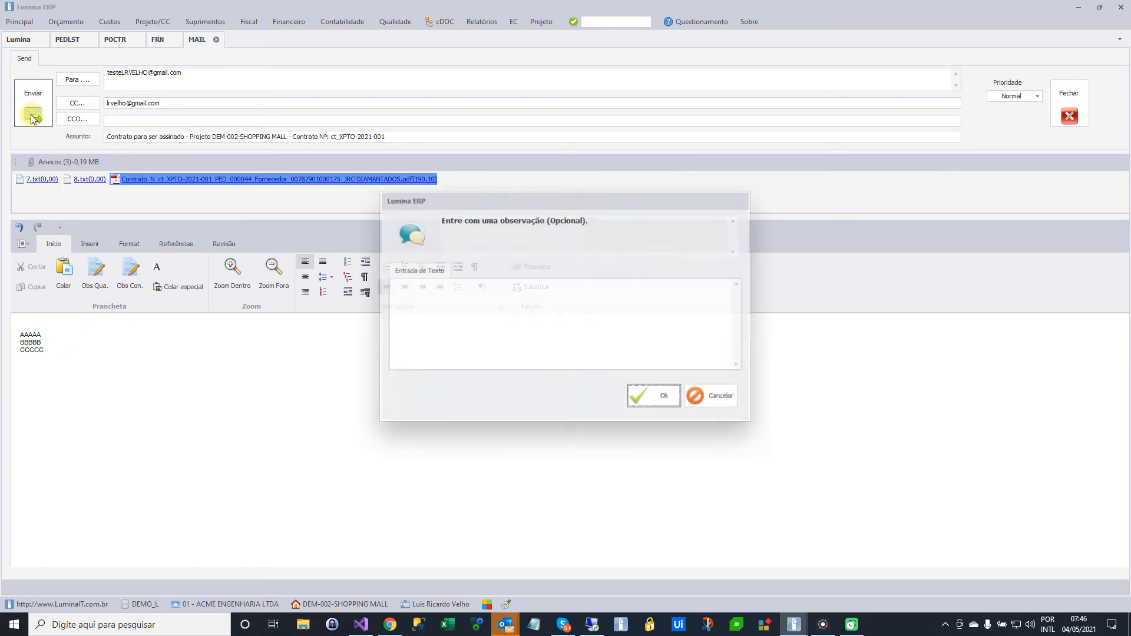
Enter DDDDD as the observation for the sent contract e-mail and confirm it
click(426, 312)
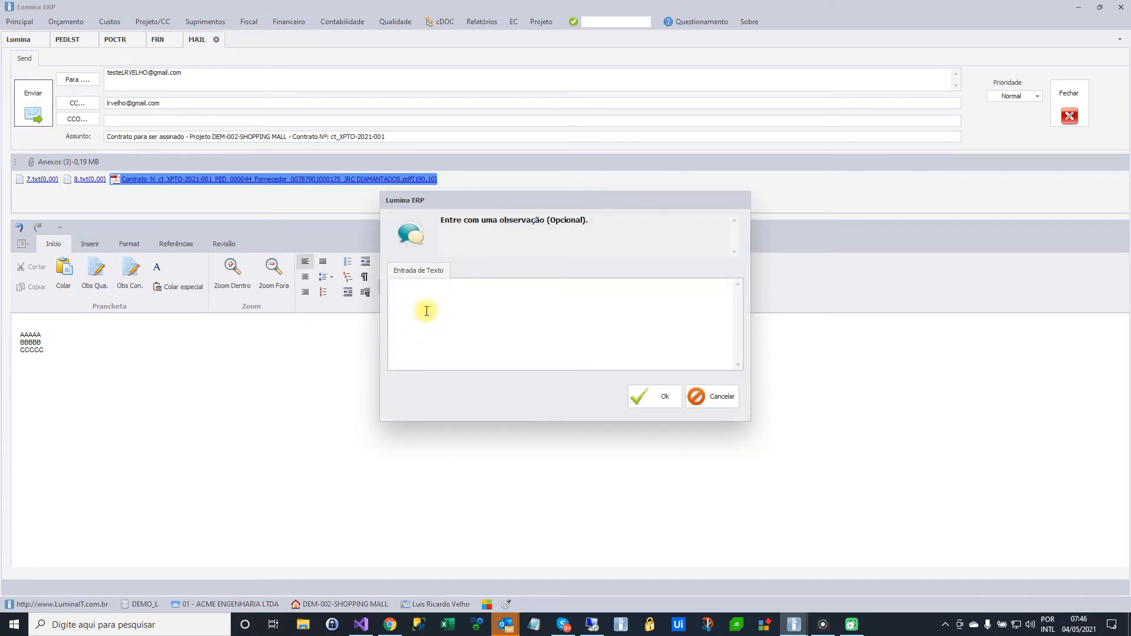
text(DDDDD)
click(662, 399)
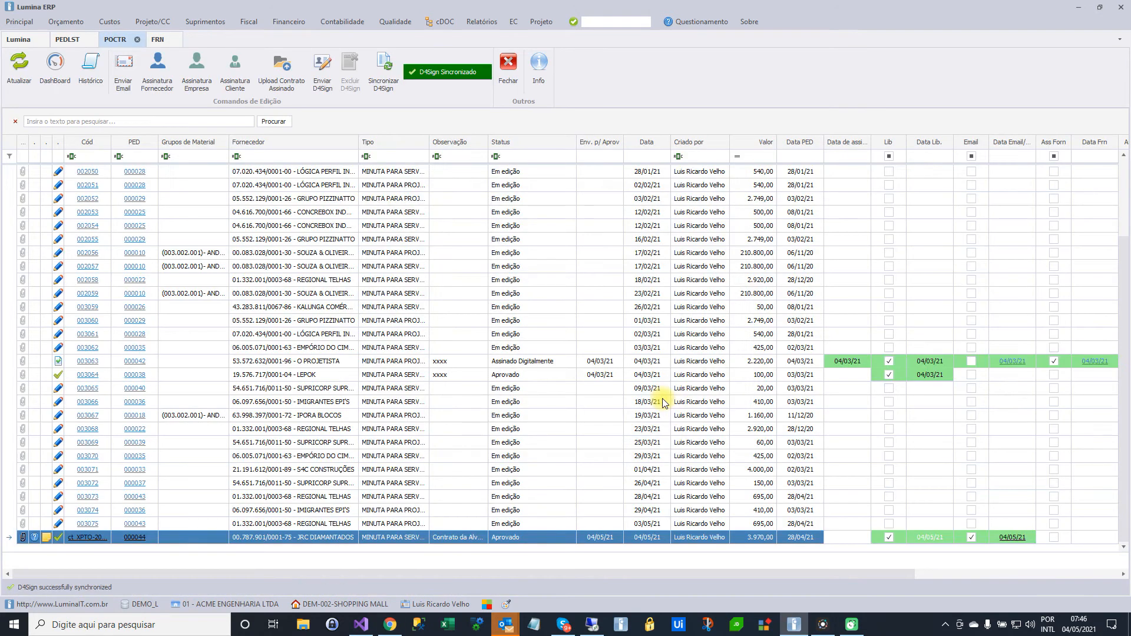
click(710, 395)
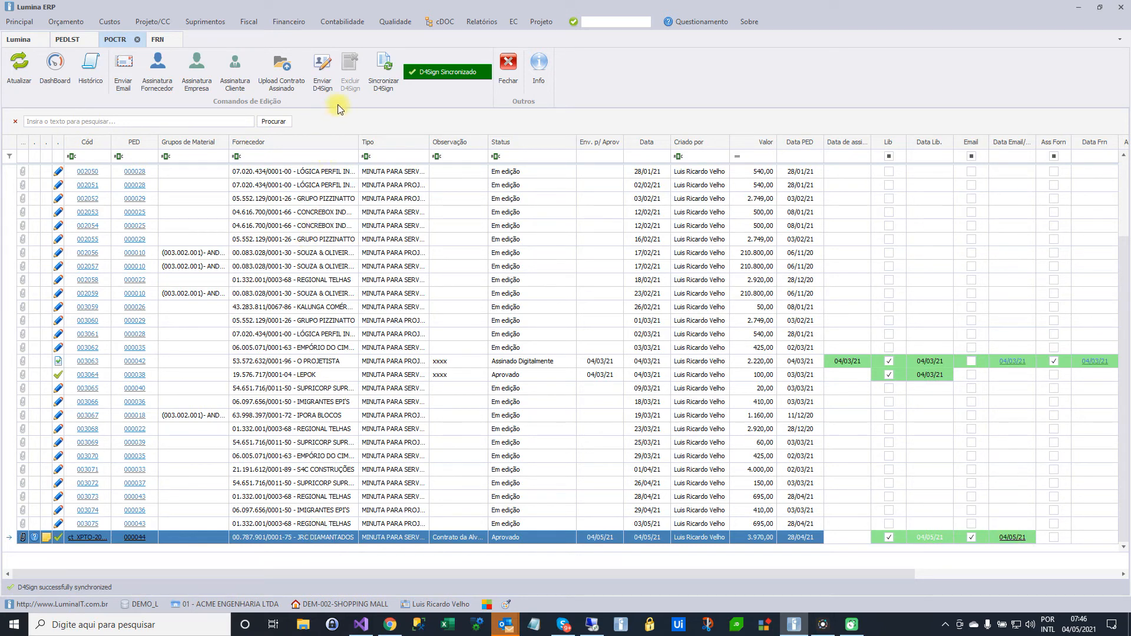
Review the JRC DIAMANTADOS contract's history and the signature columns of the contract list
click(90, 68)
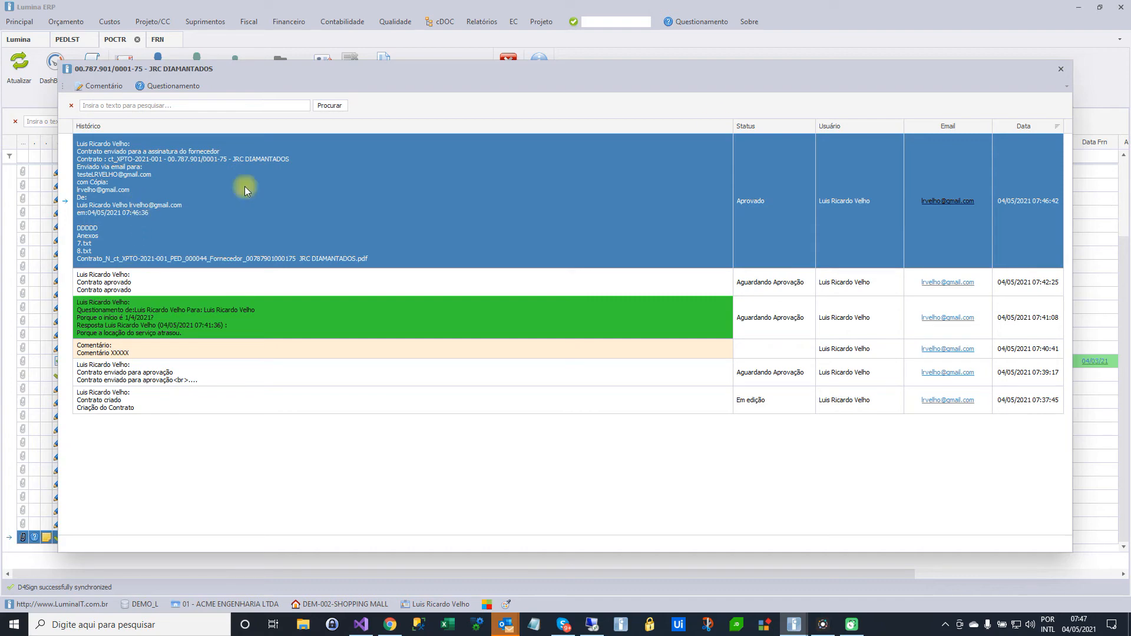
click(1055, 68)
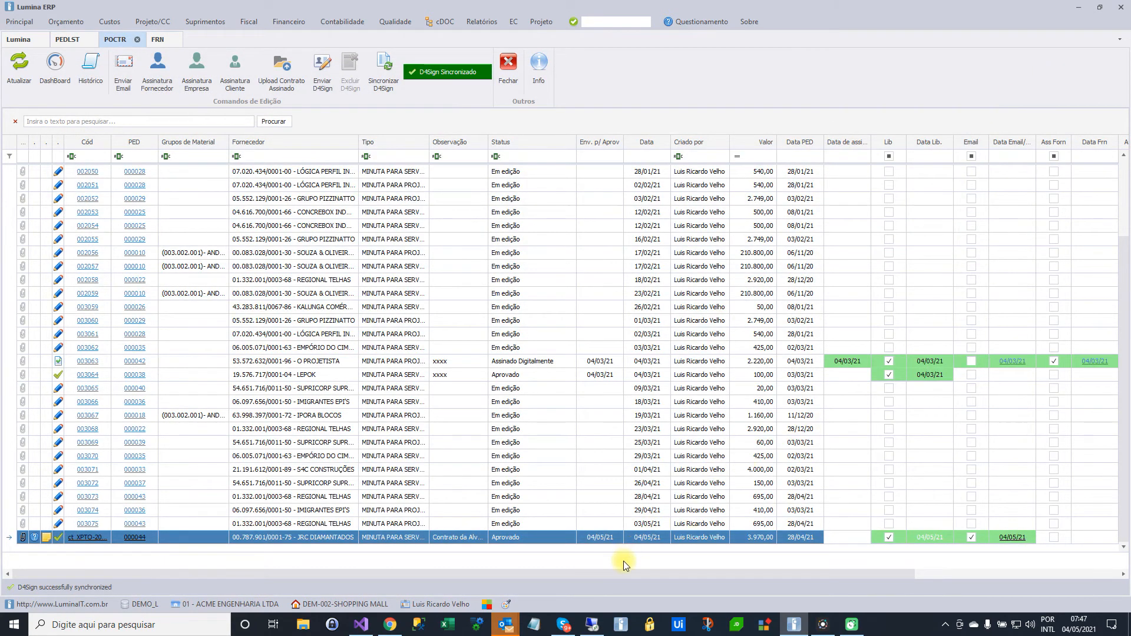
drag(635, 575, 779, 567)
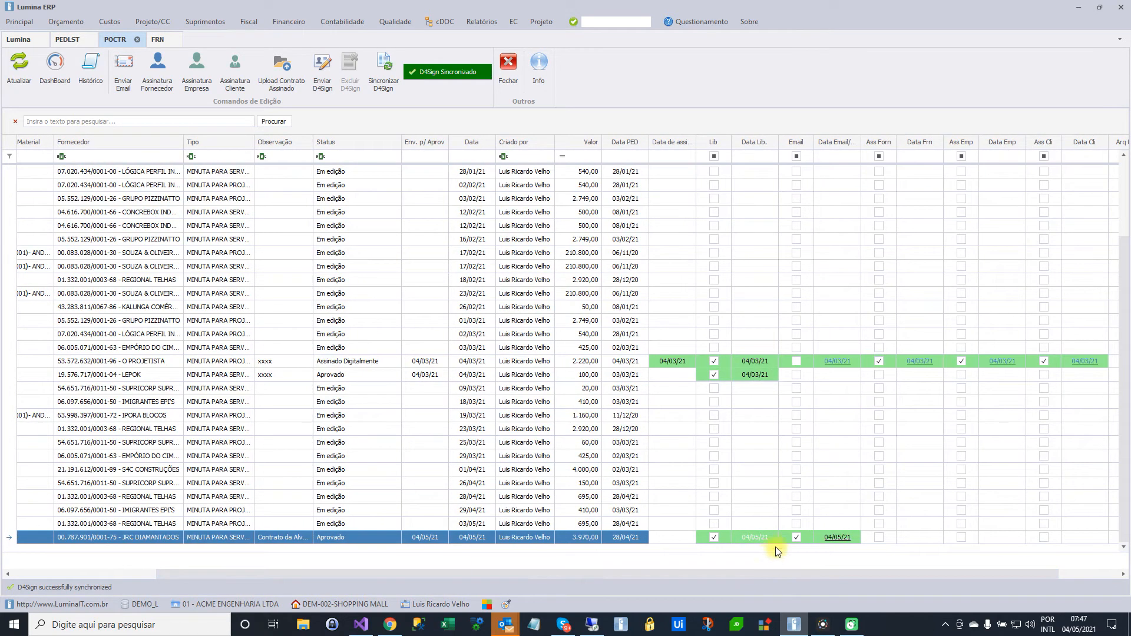
Try to register the supplier's signature on the JRC DIAMANTADOS contract with a future date in May 2021
click(165, 77)
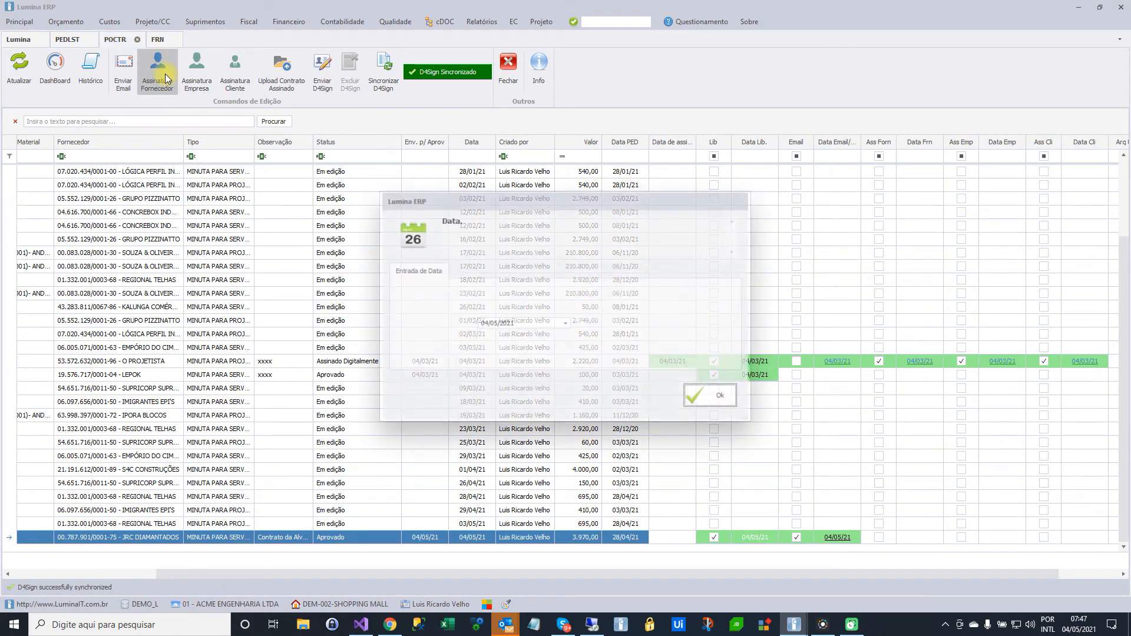
click(564, 323)
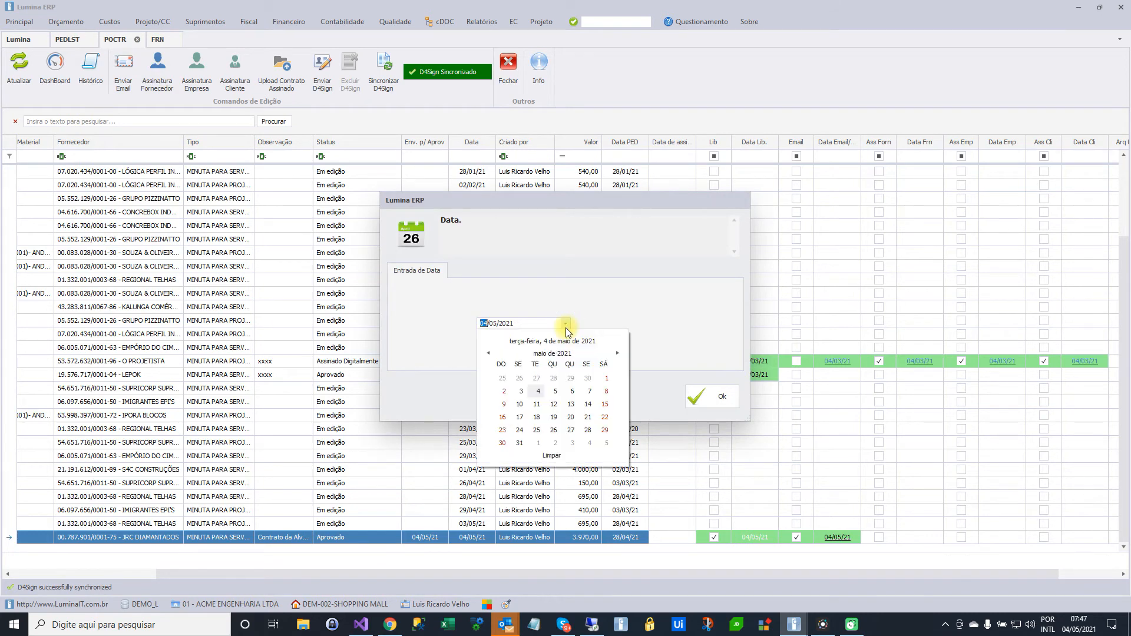
click(560, 393)
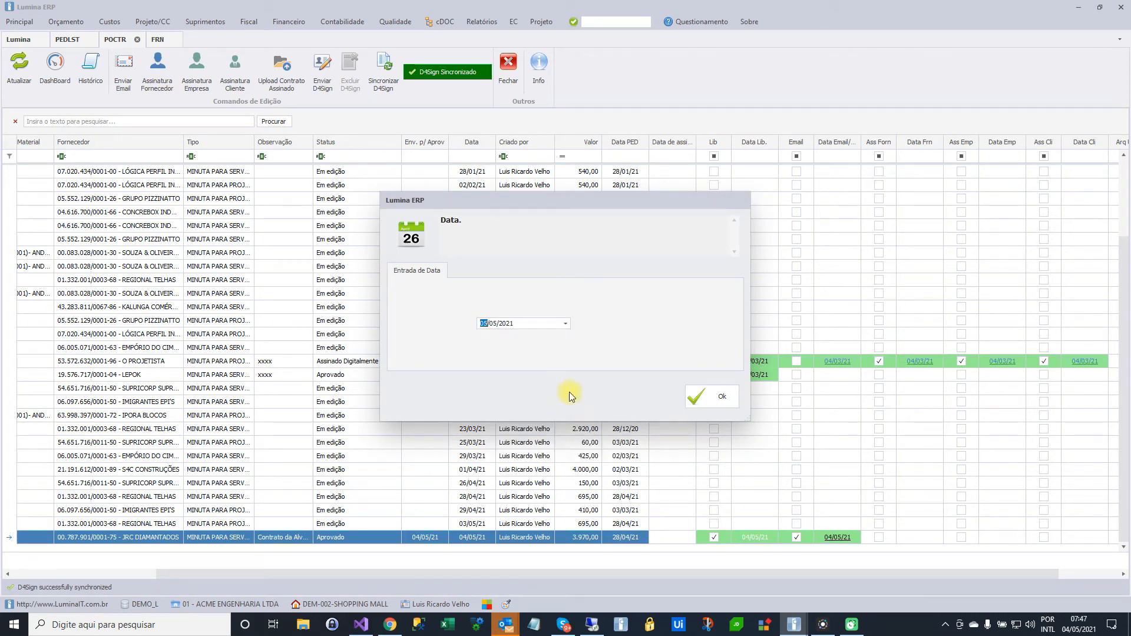
click(708, 398)
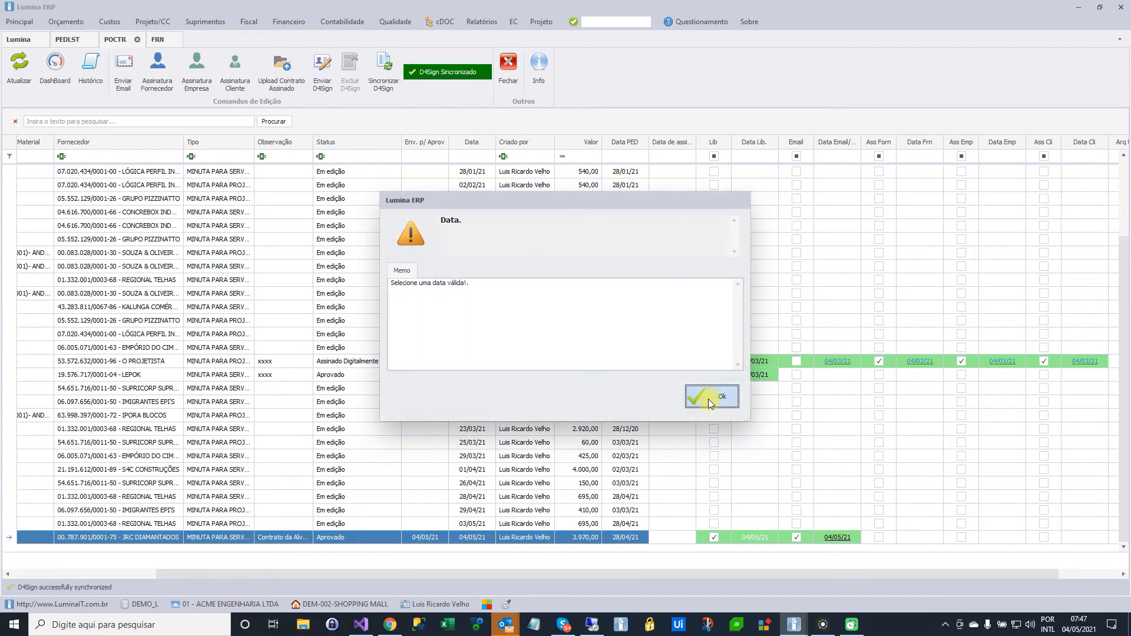
click(699, 396)
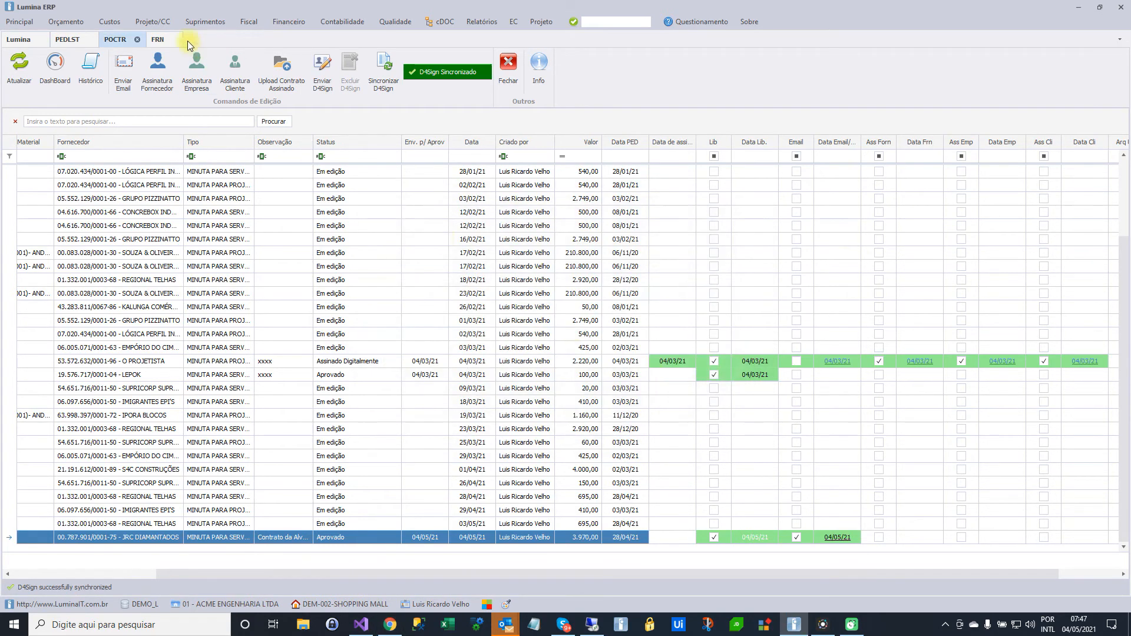
Register the supplier's signature dated 04/05/2021 with the observation "assinatura fornecedor" and check the entry in the contract history
click(157, 70)
click(700, 396)
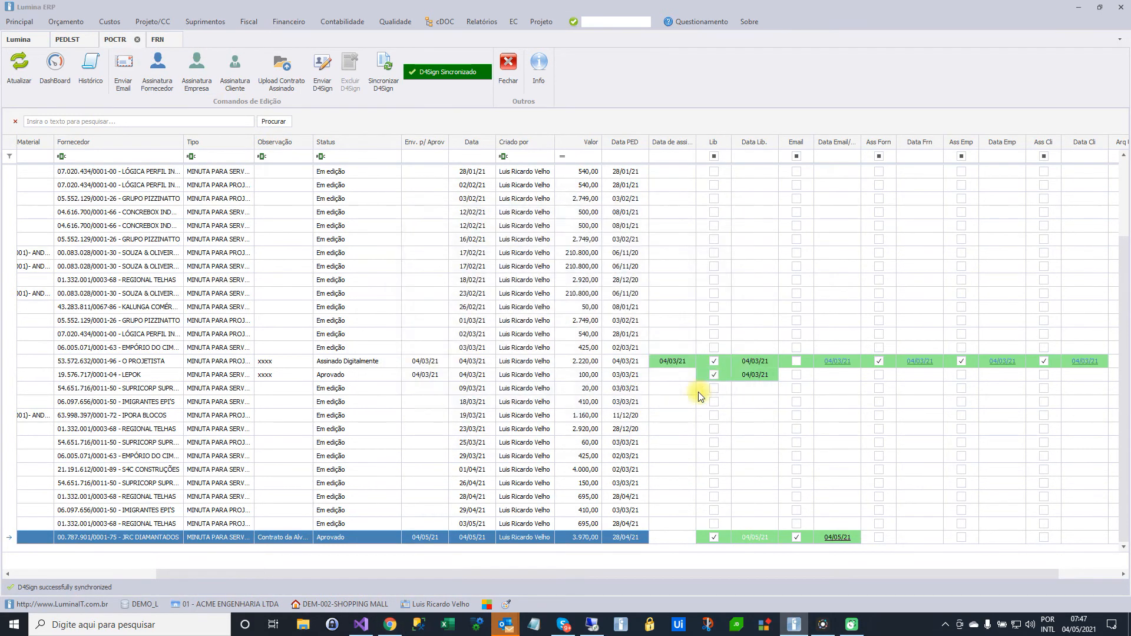
click(630, 338)
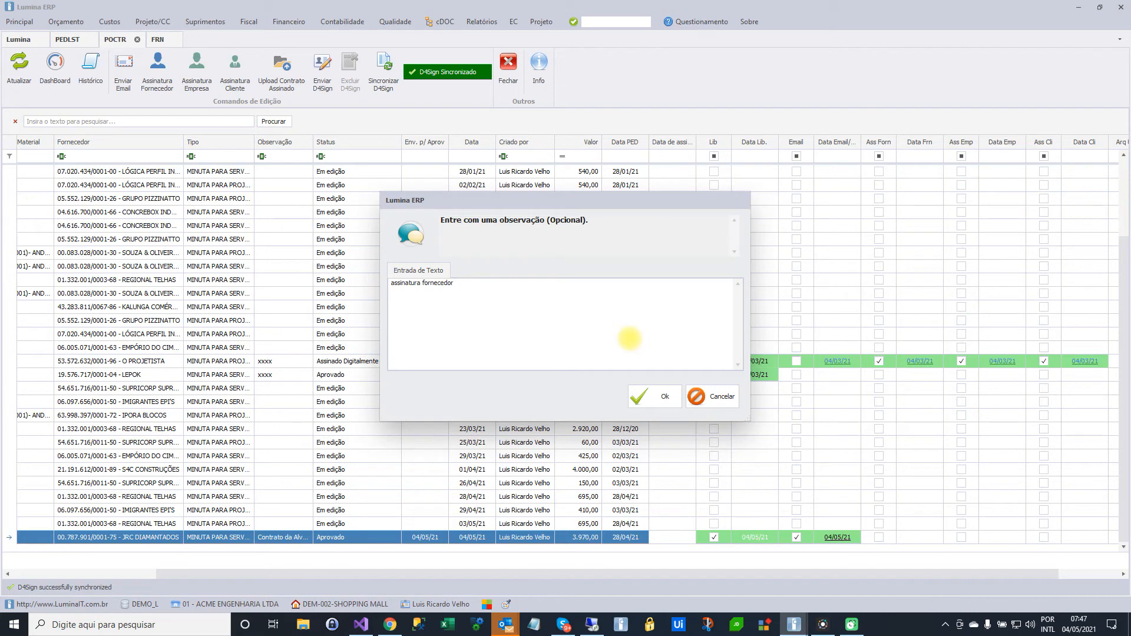
click(655, 396)
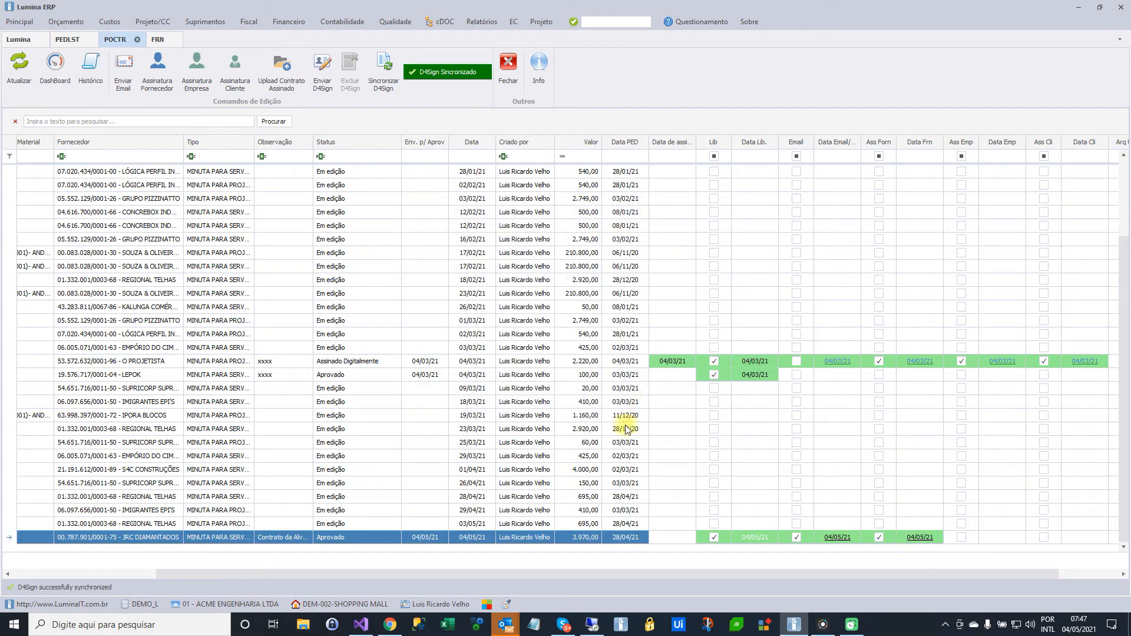
click(90, 66)
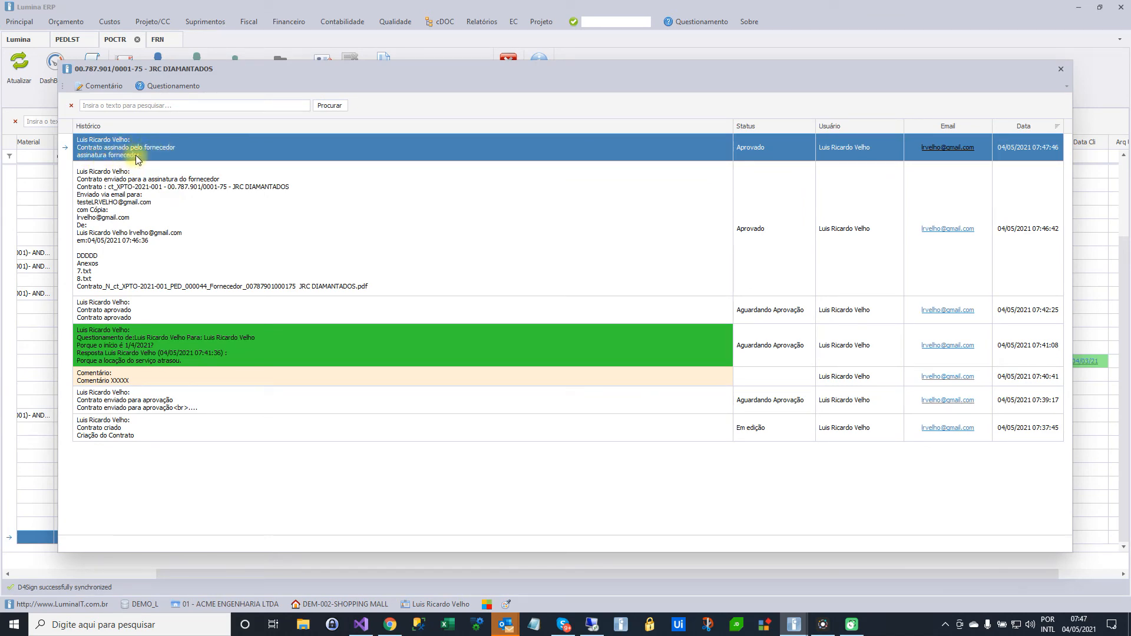
click(1062, 70)
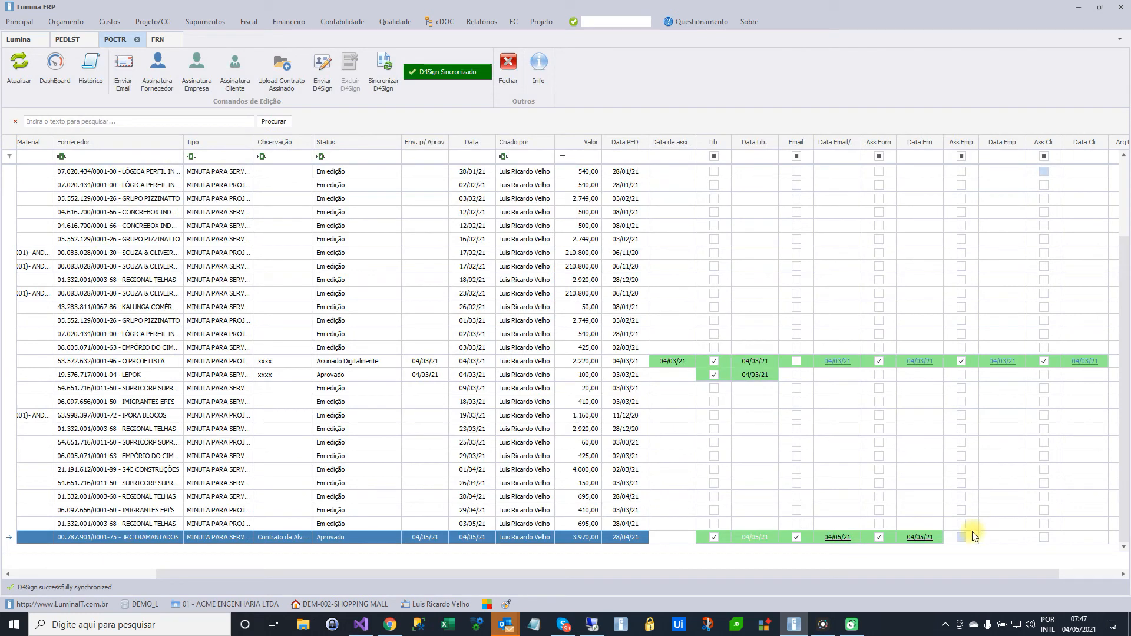
Register the company's and the client's signatures on the JRC DIAMANTADOS contract, leaving the observations blank and dating the client's 04/05/2021
click(201, 76)
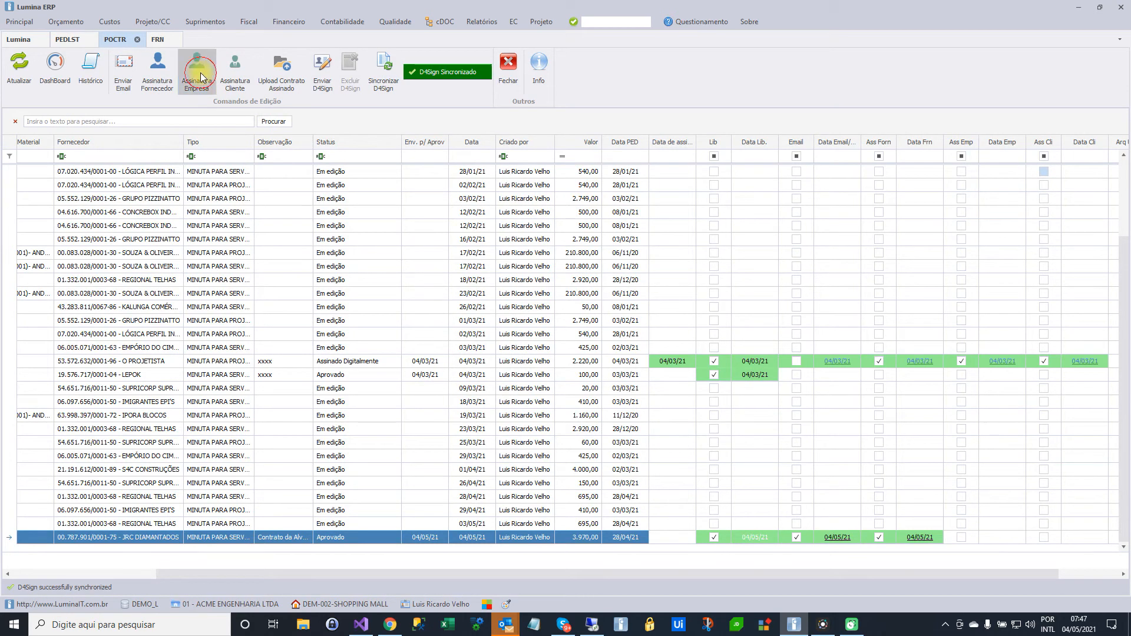
click(702, 395)
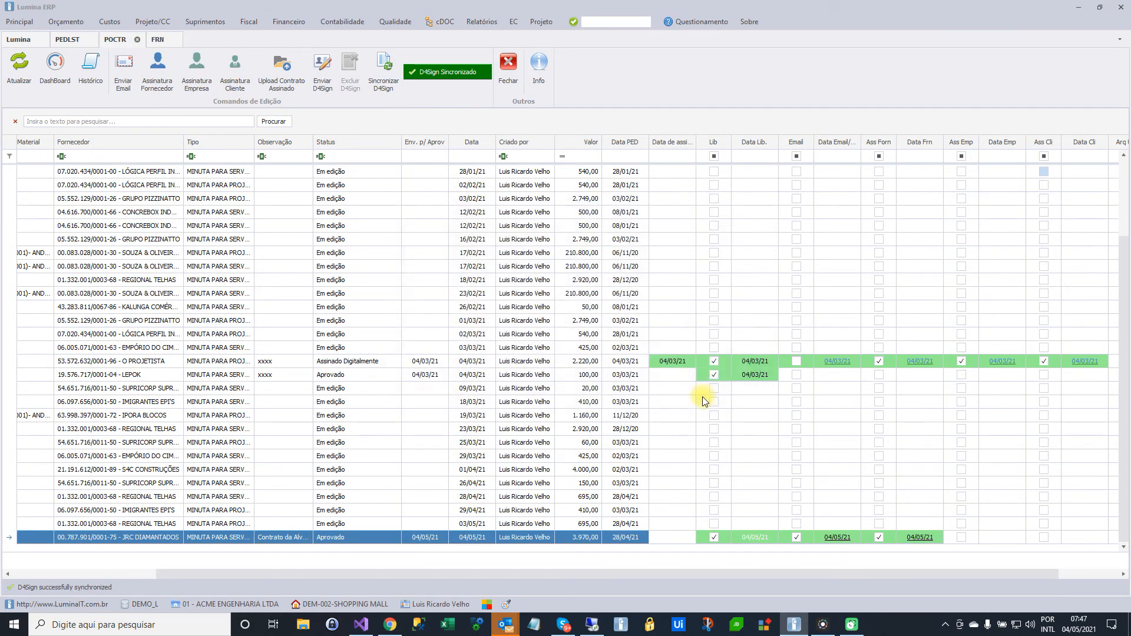
click(637, 390)
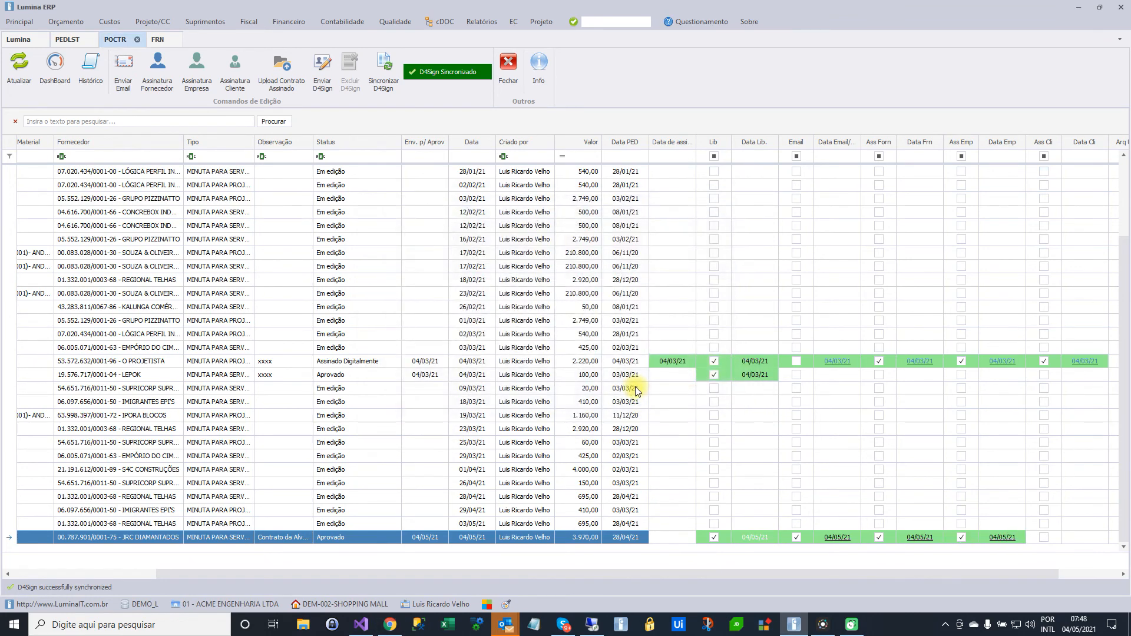
click(235, 70)
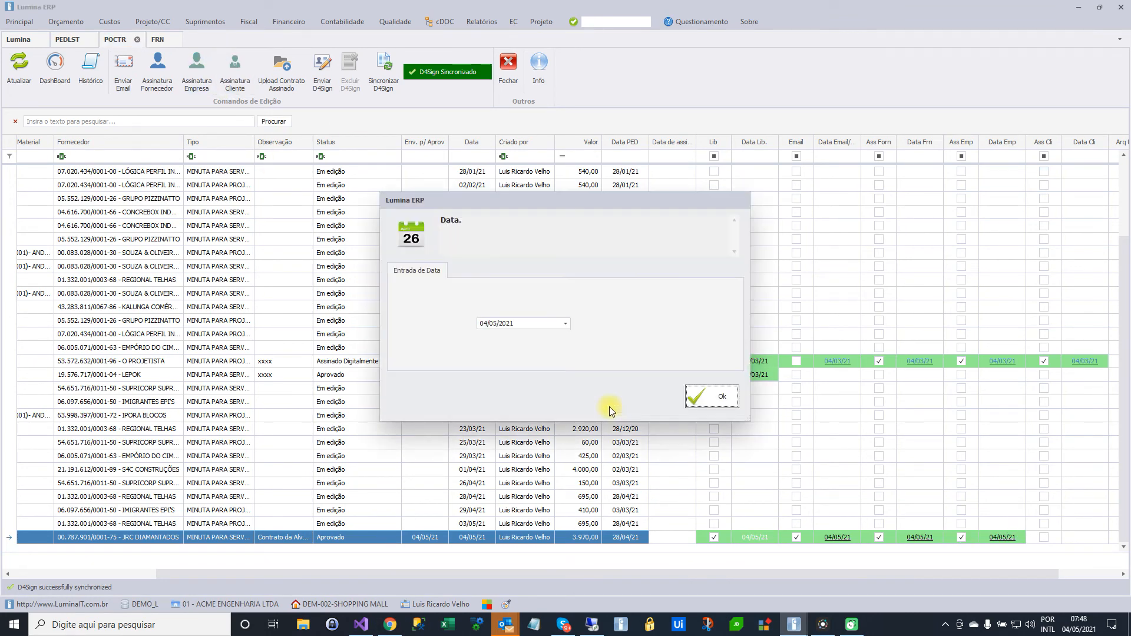
click(712, 396)
click(659, 398)
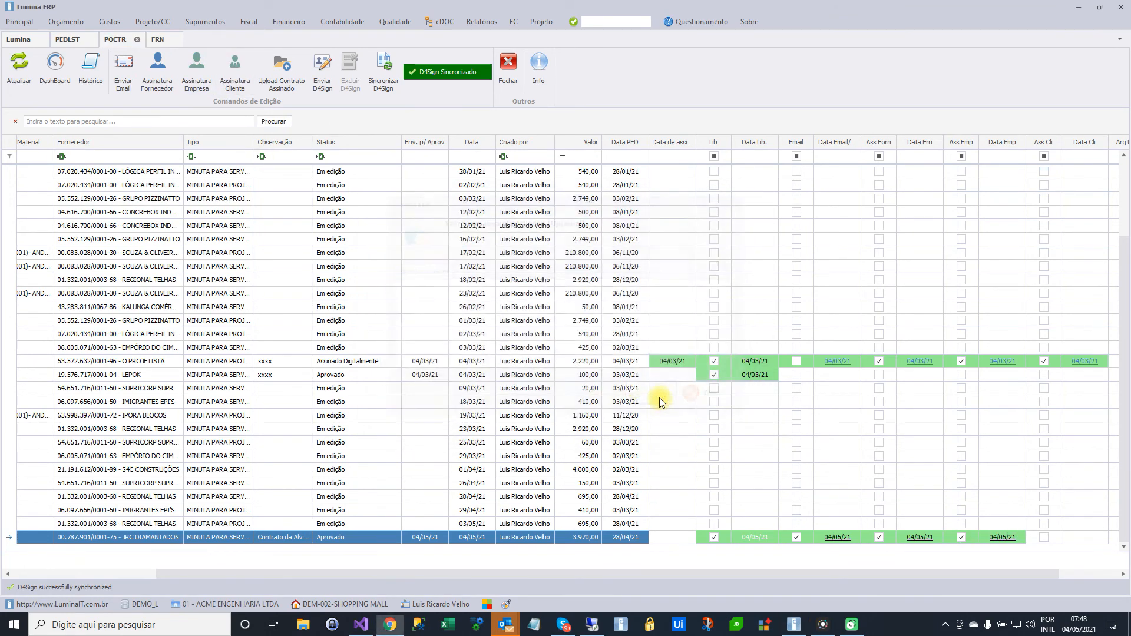
Look at the JRC DIAMANTADOS contract's attachments and preview the contract document from the contract list
click(286, 86)
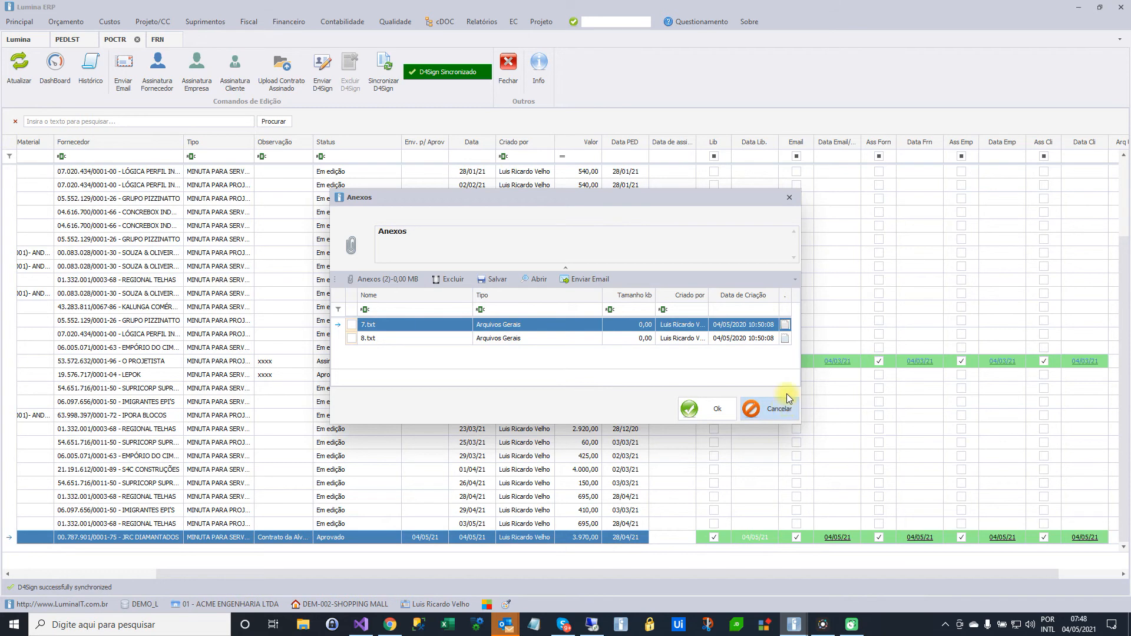
click(791, 198)
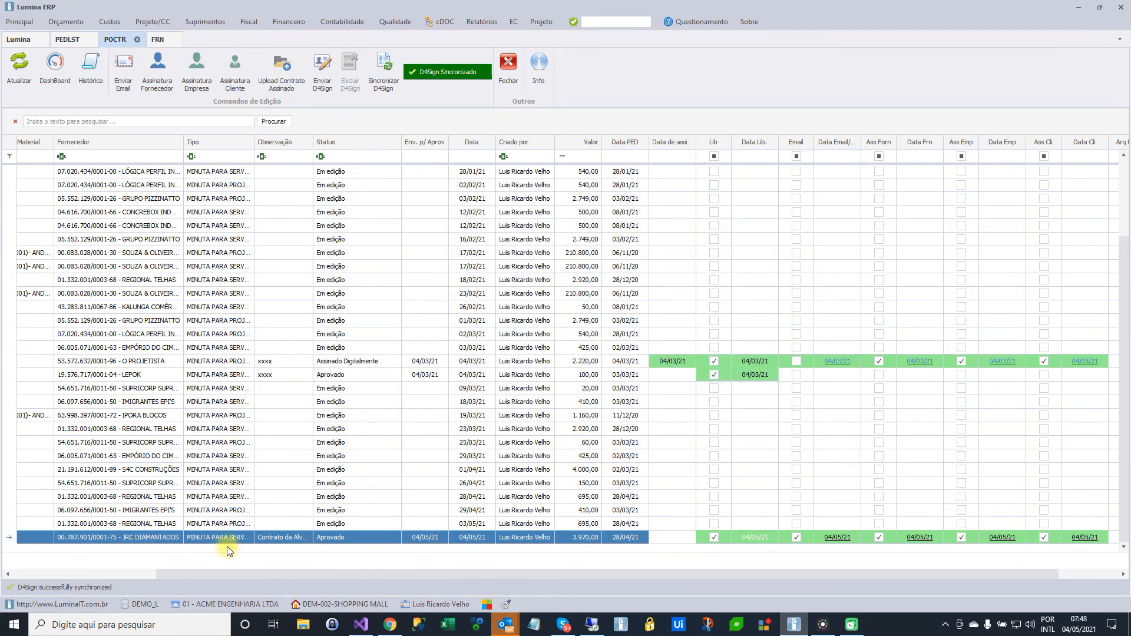
click(127, 574)
click(101, 540)
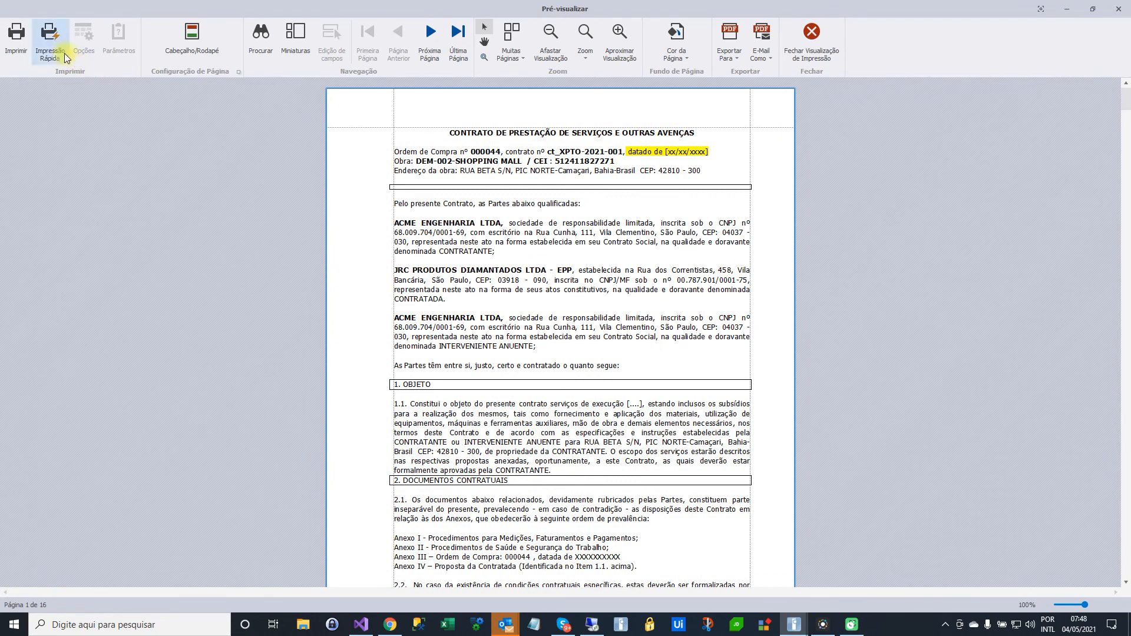
click(1118, 9)
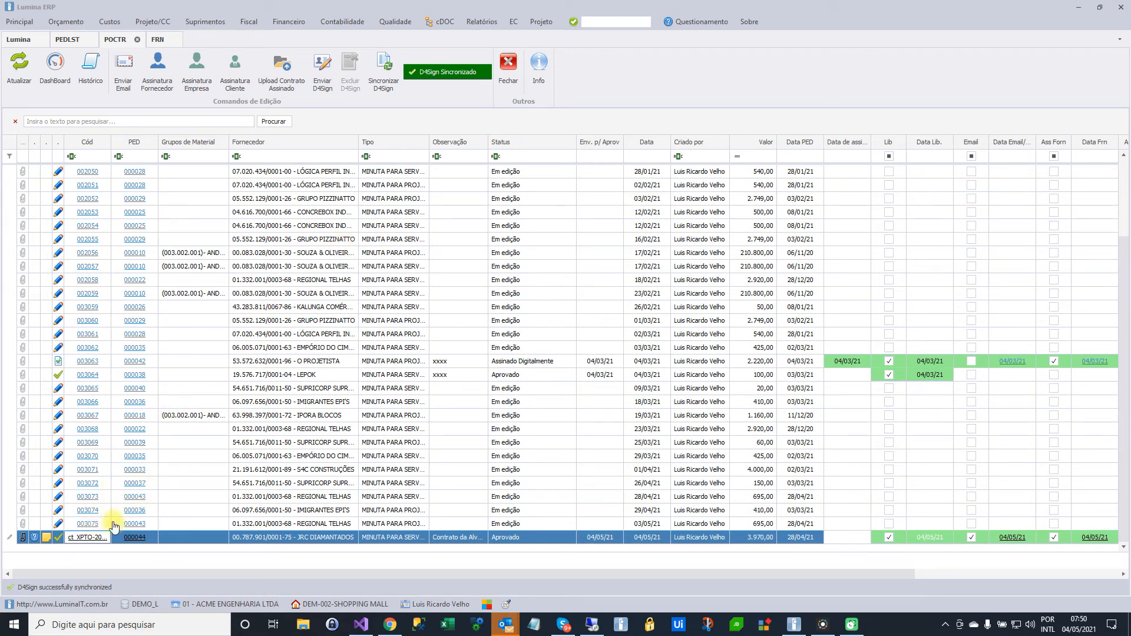
Attach ct_XPTO-2021-001.pdf from the Documentos folder to the contract as file type Pedidos / Contratos assinados
click(279, 74)
click(387, 280)
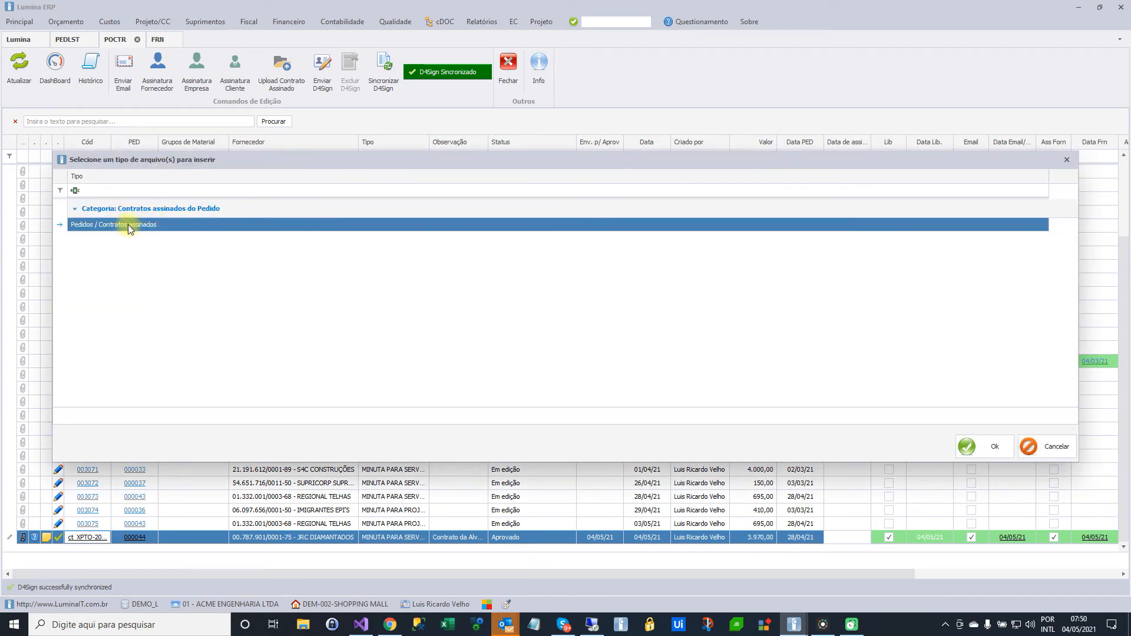
click(966, 446)
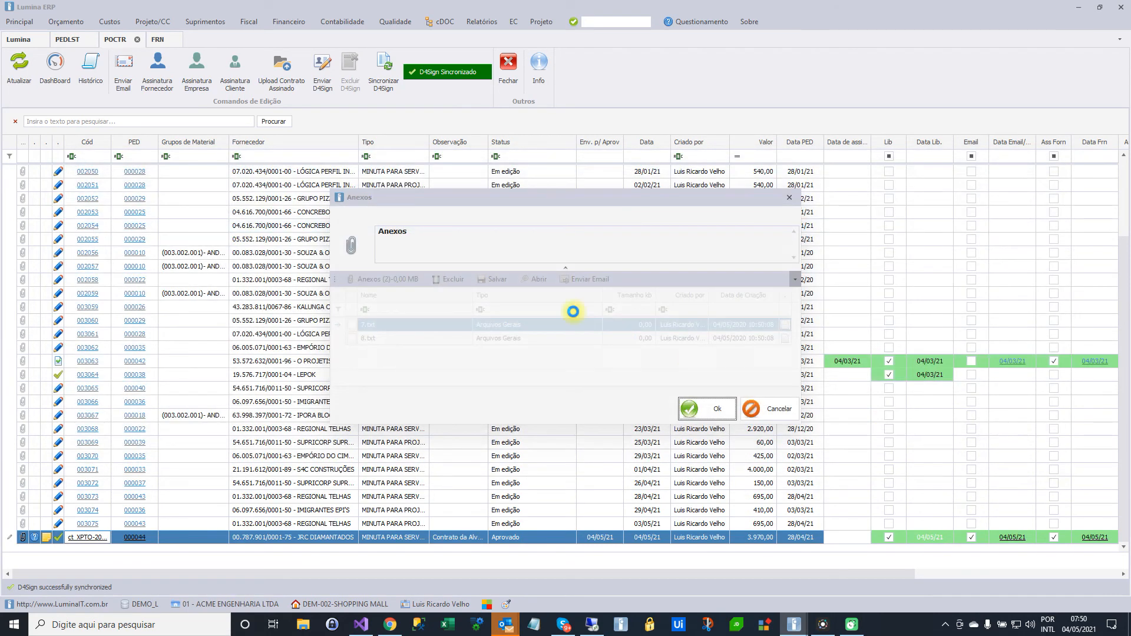
click(398, 326)
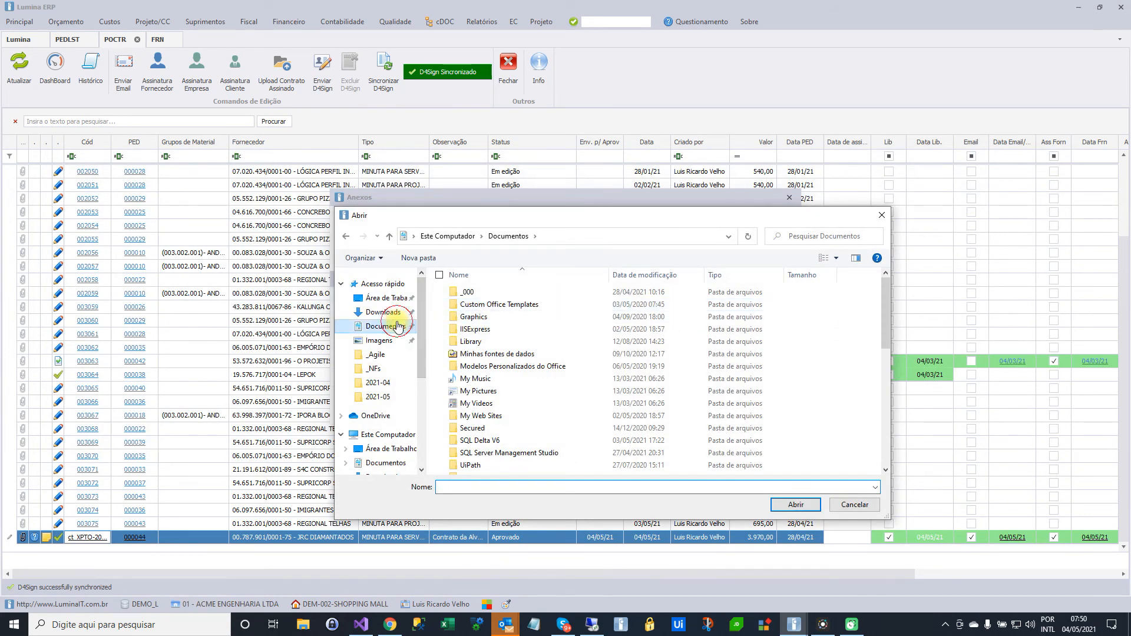
scroll(606, 382, down, 8)
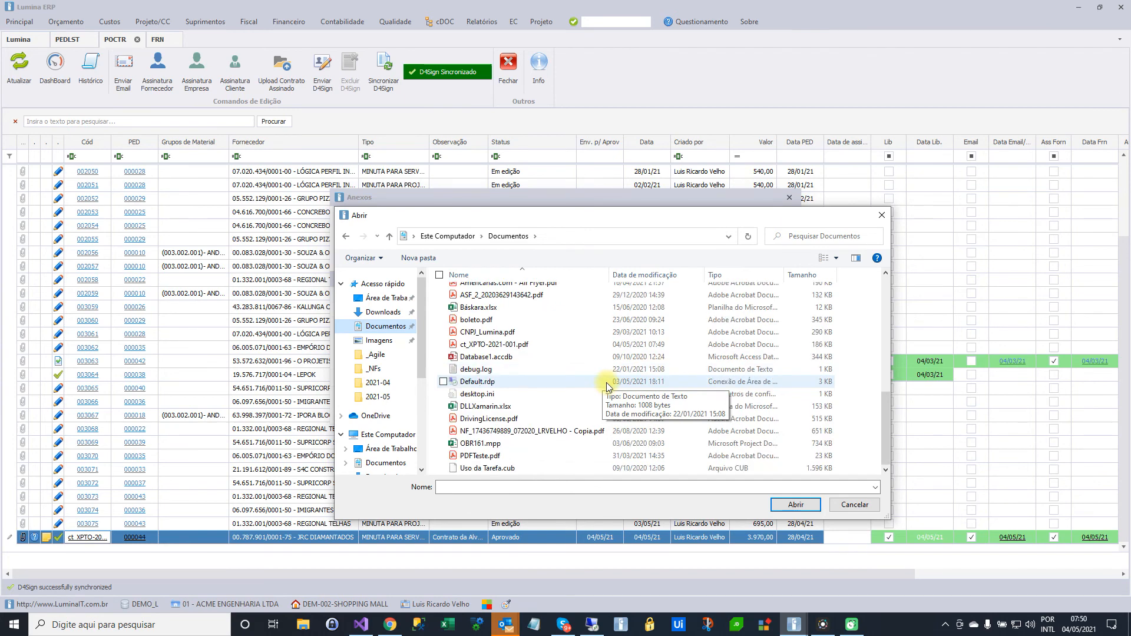
scroll(606, 383, down, 1)
click(504, 346)
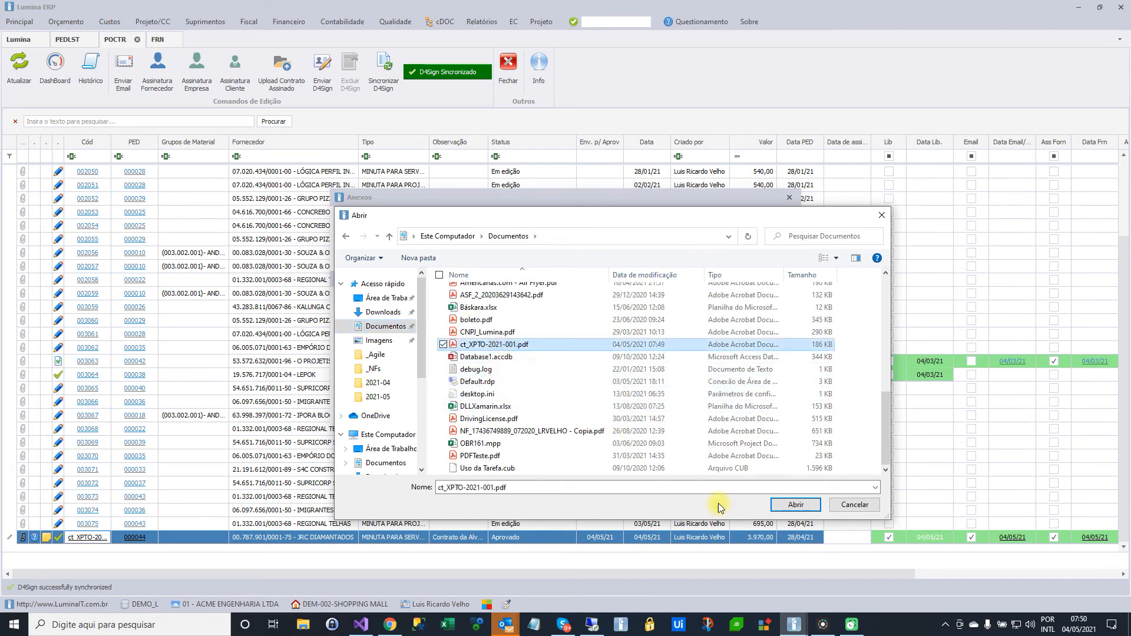
click(795, 504)
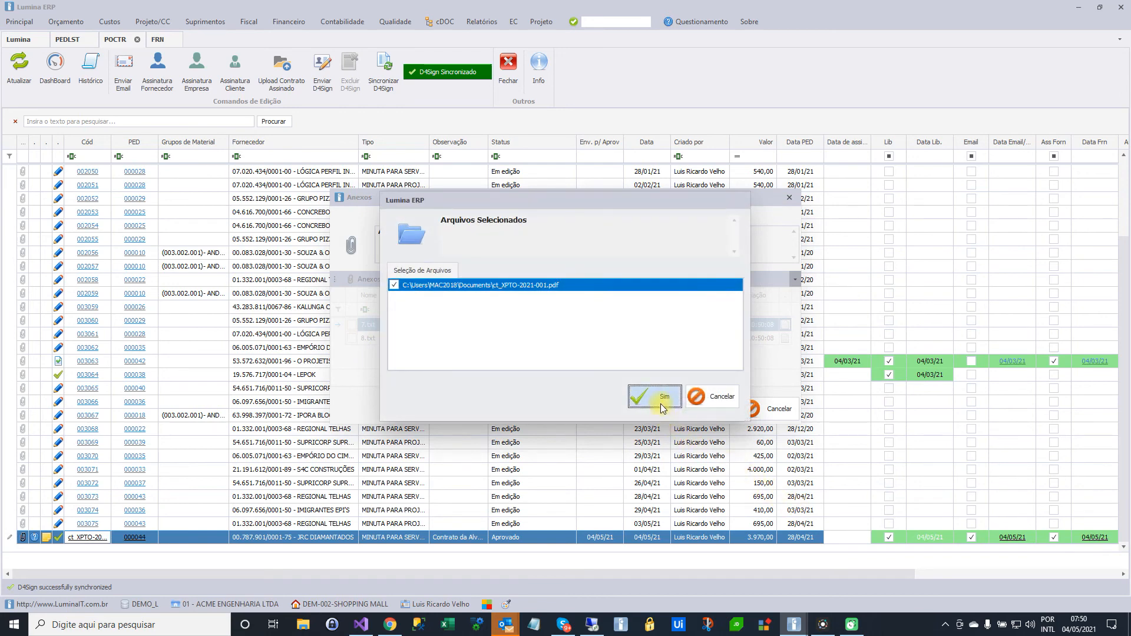
click(663, 405)
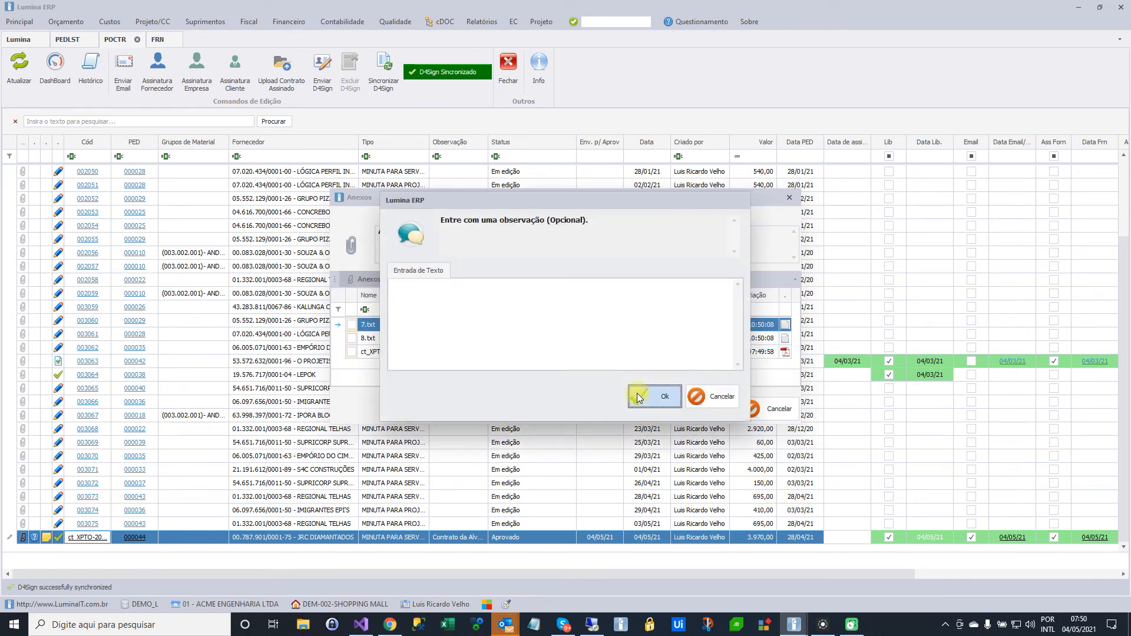
Enter "..." as the observation for the uploaded signed contract and confirm it
click(598, 338)
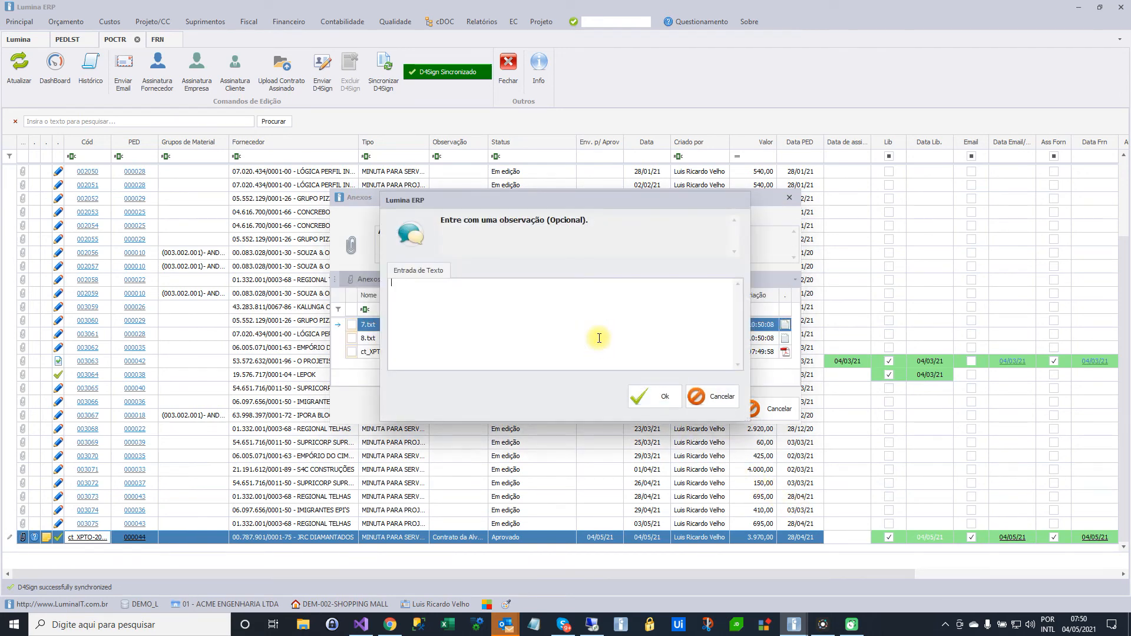
text(.....)
click(643, 396)
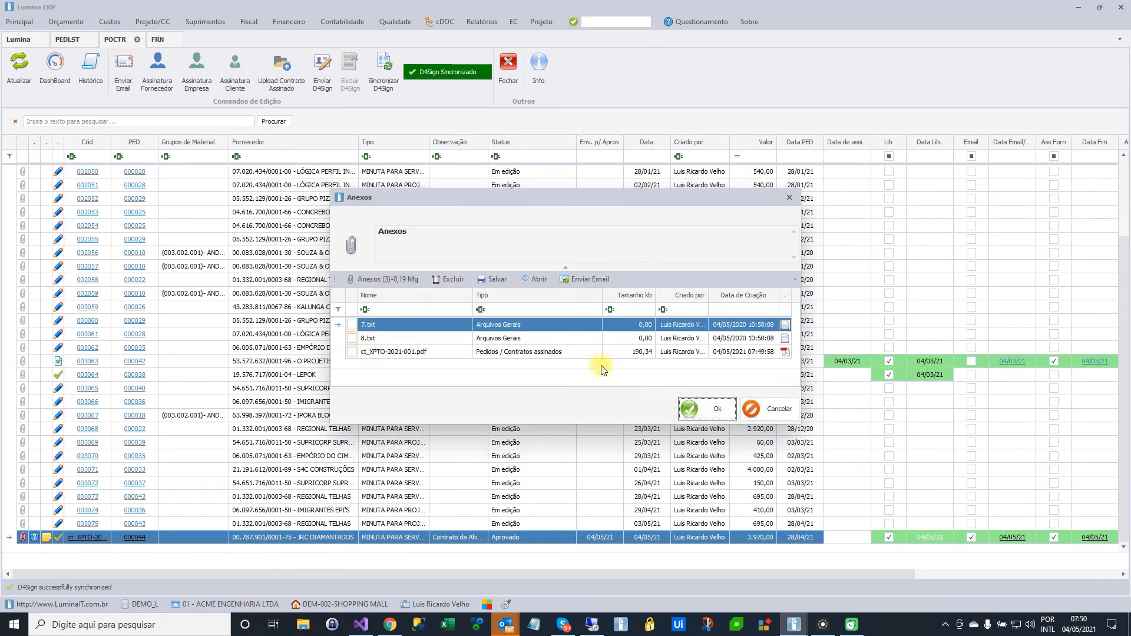
Confirm the contract's attachments and check the signature and archiving columns of the JRC DIAMANTADOS contract
click(706, 410)
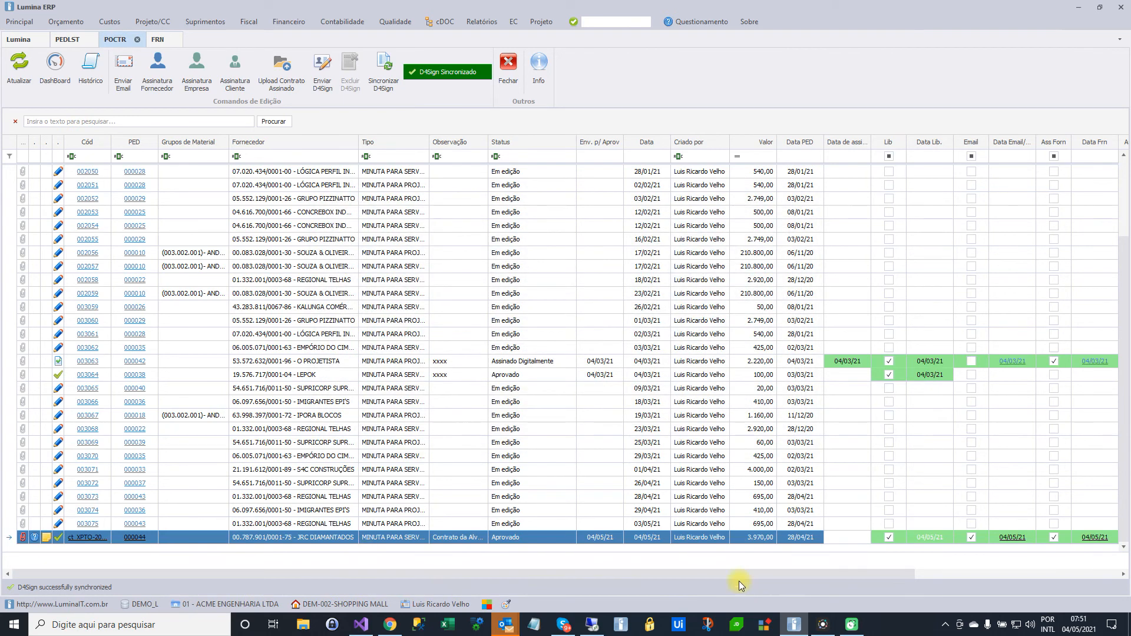
drag(346, 578, 695, 590)
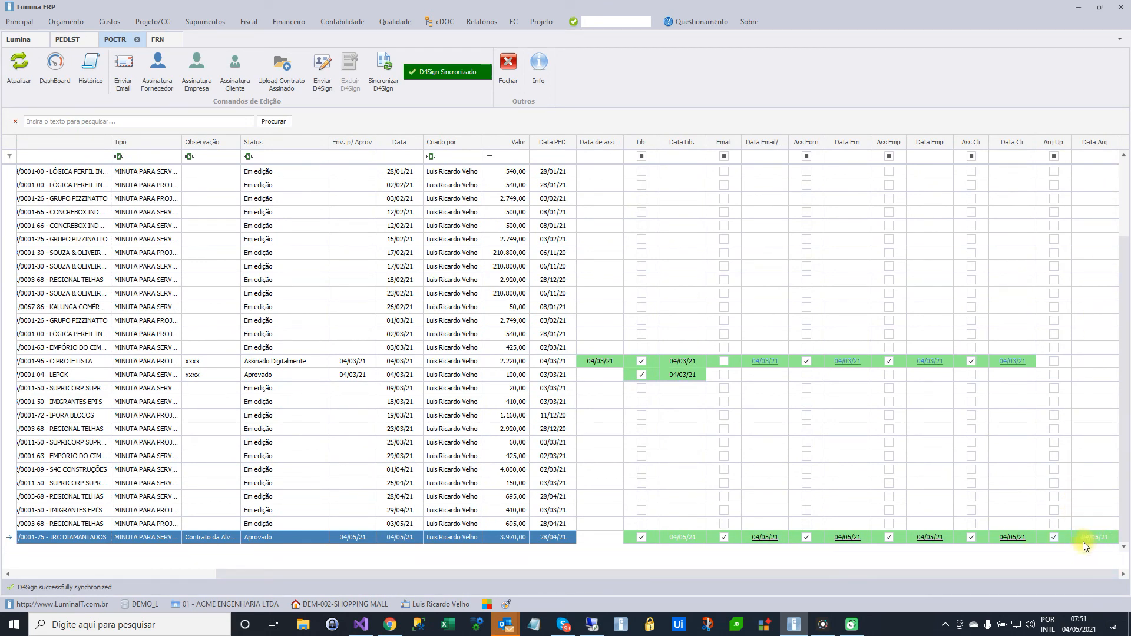
drag(882, 578, 626, 586)
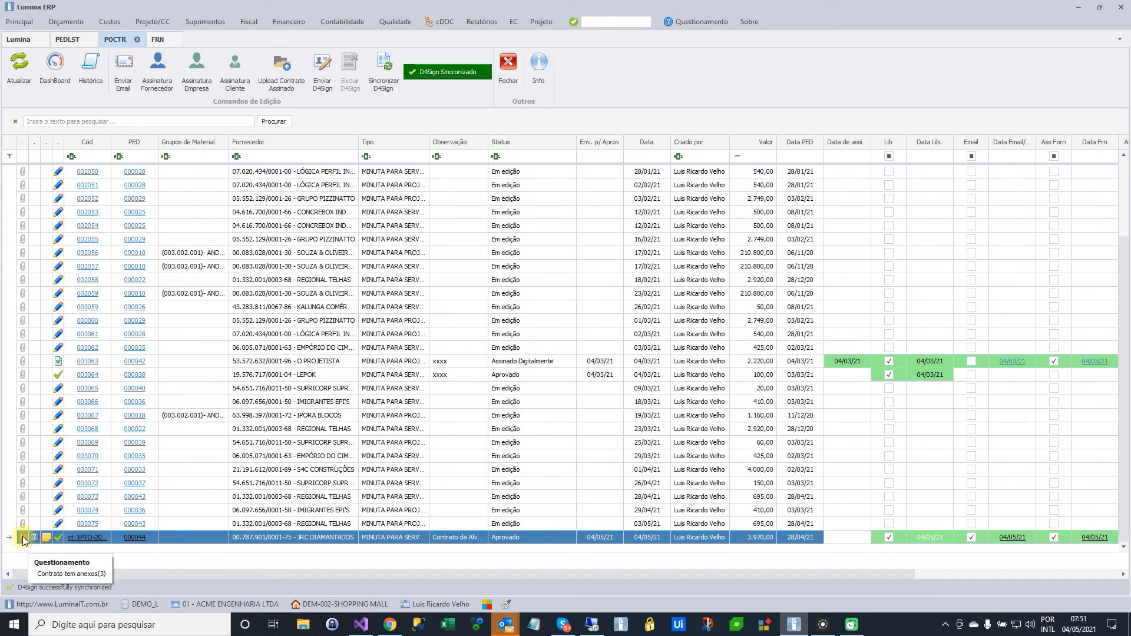
Open ct_XPTO-2021-001.pdf from the JRC DIAMANTADOS contract's attachments to view it, and close the document and the attachment list
click(23, 539)
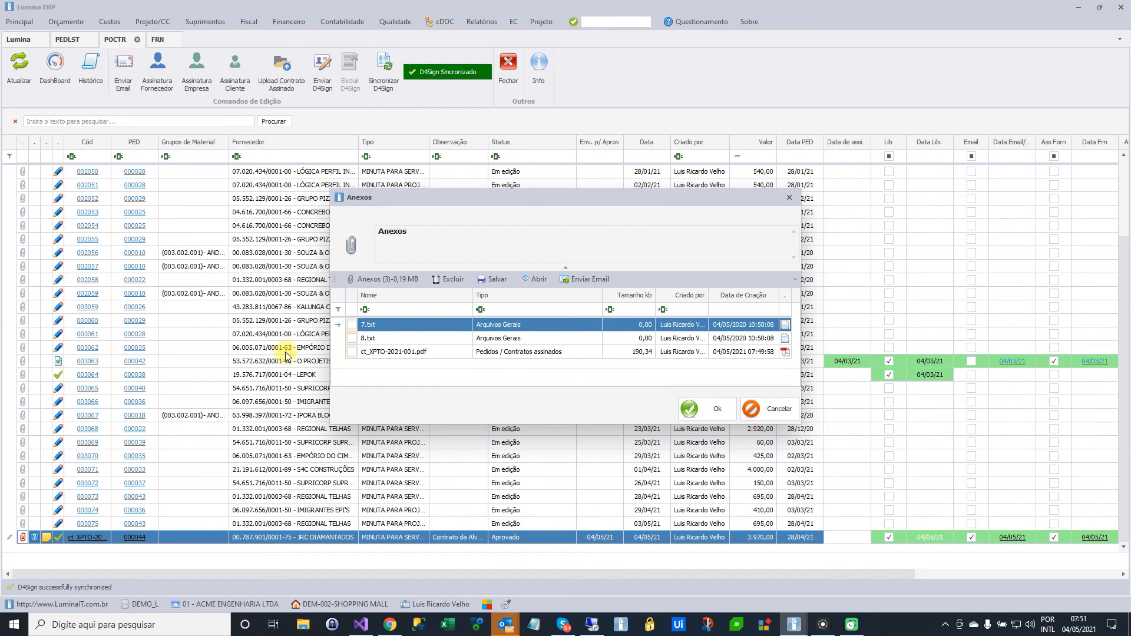
click(482, 353)
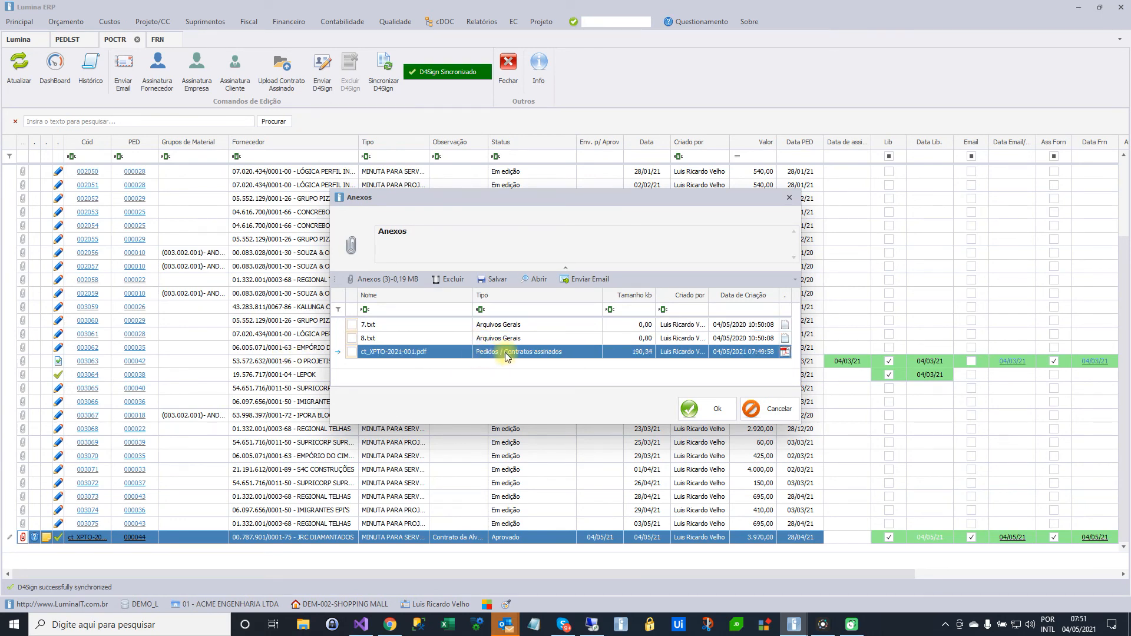
click(528, 281)
click(692, 398)
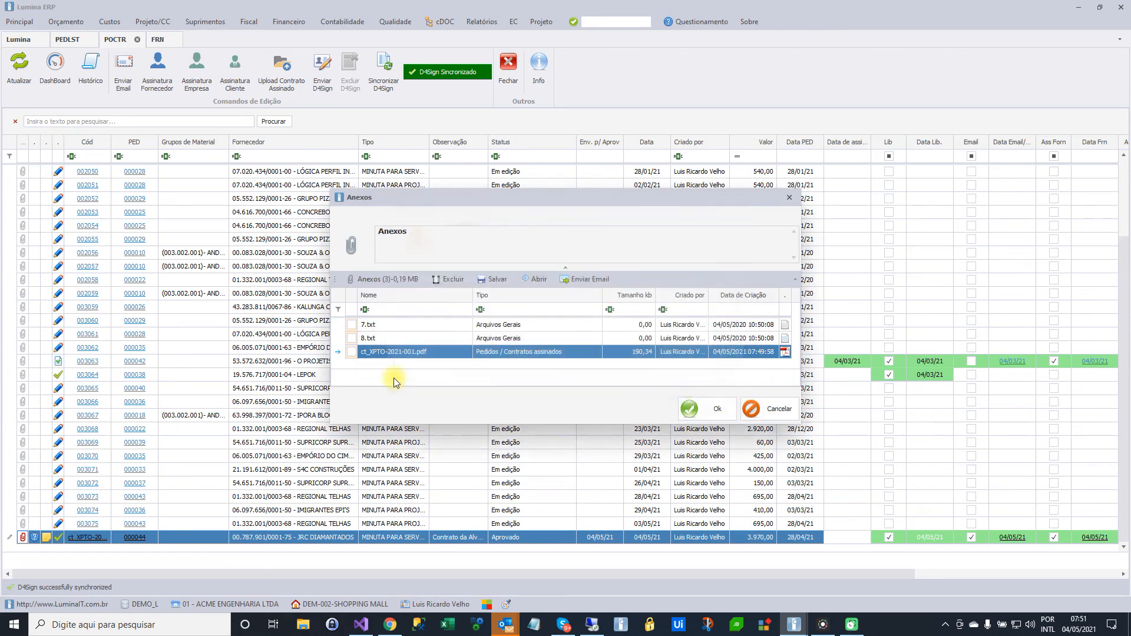
click(532, 279)
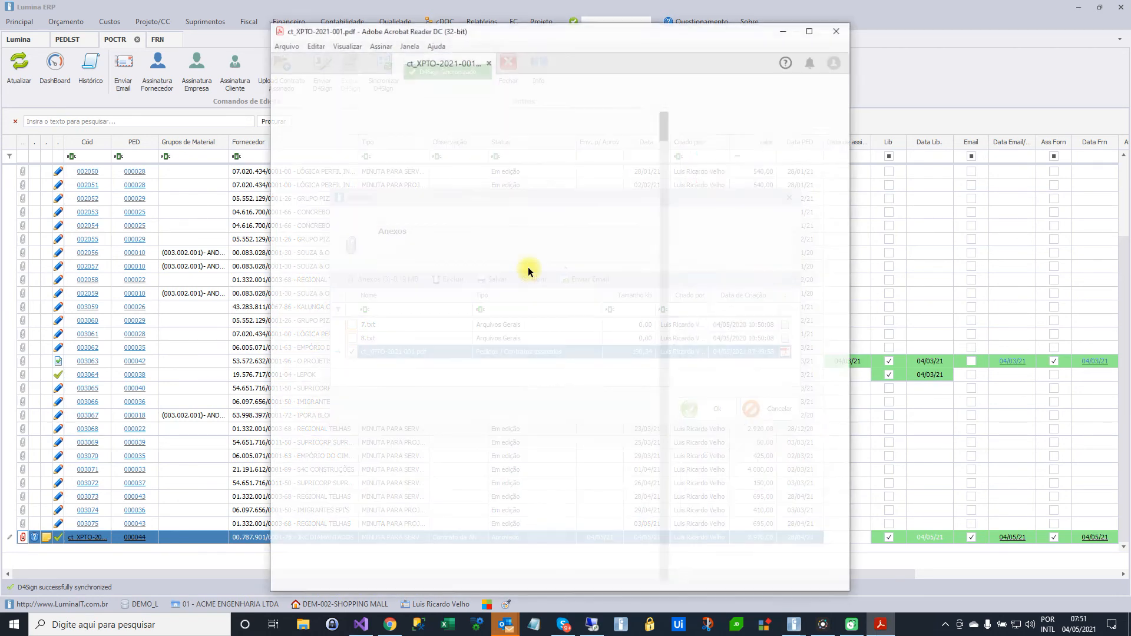
click(838, 29)
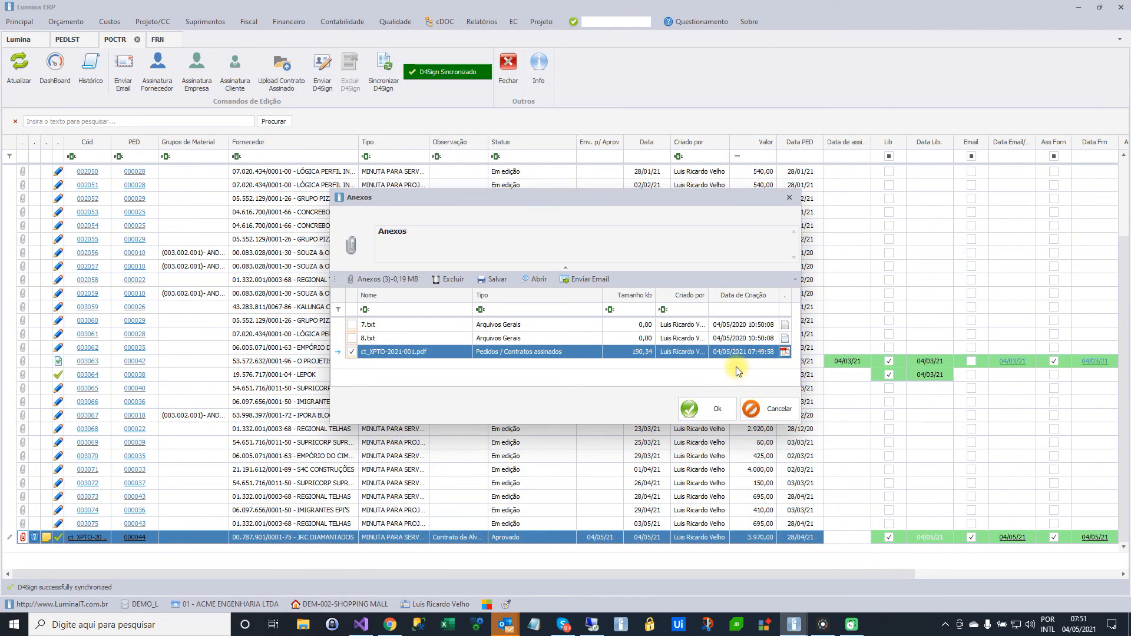
click(790, 198)
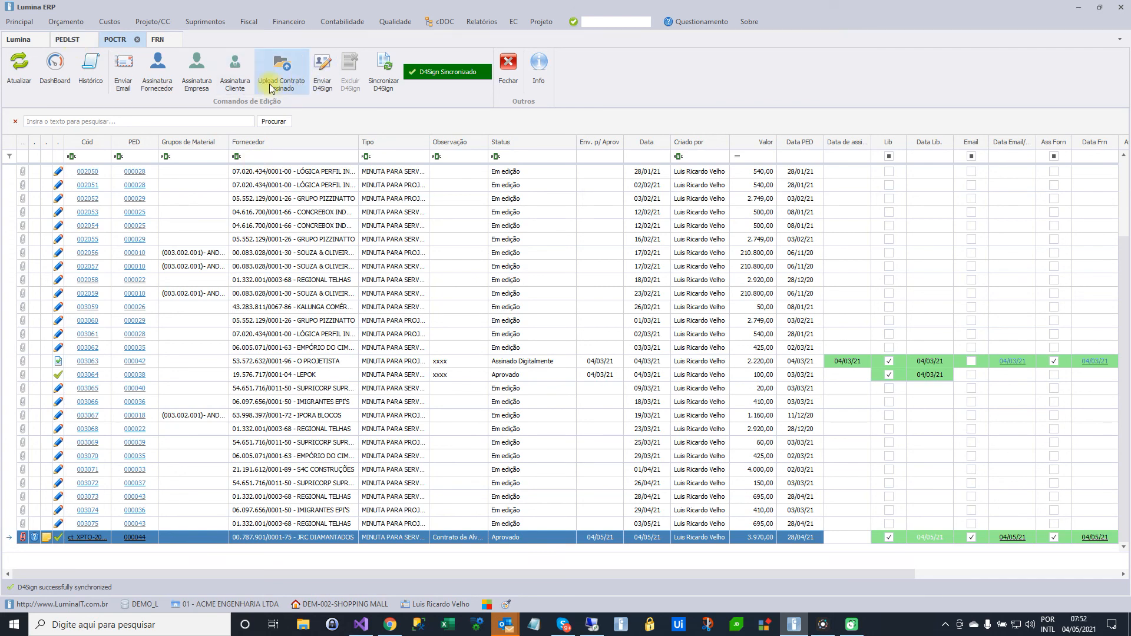
Look at the purchase order list and return to the contract list
click(66, 39)
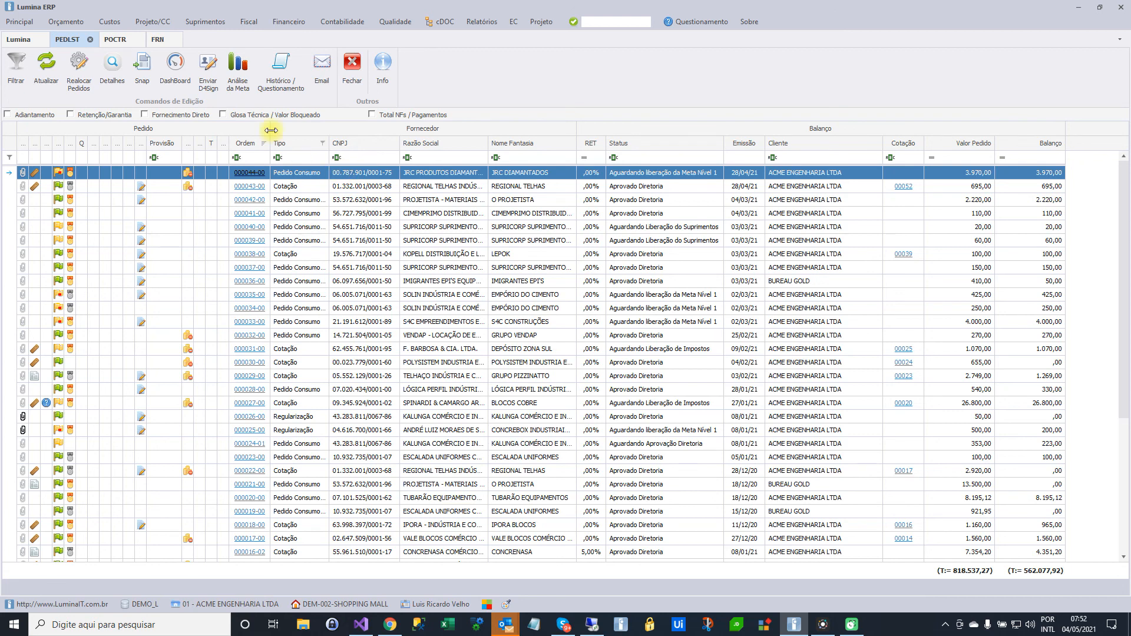
click(115, 38)
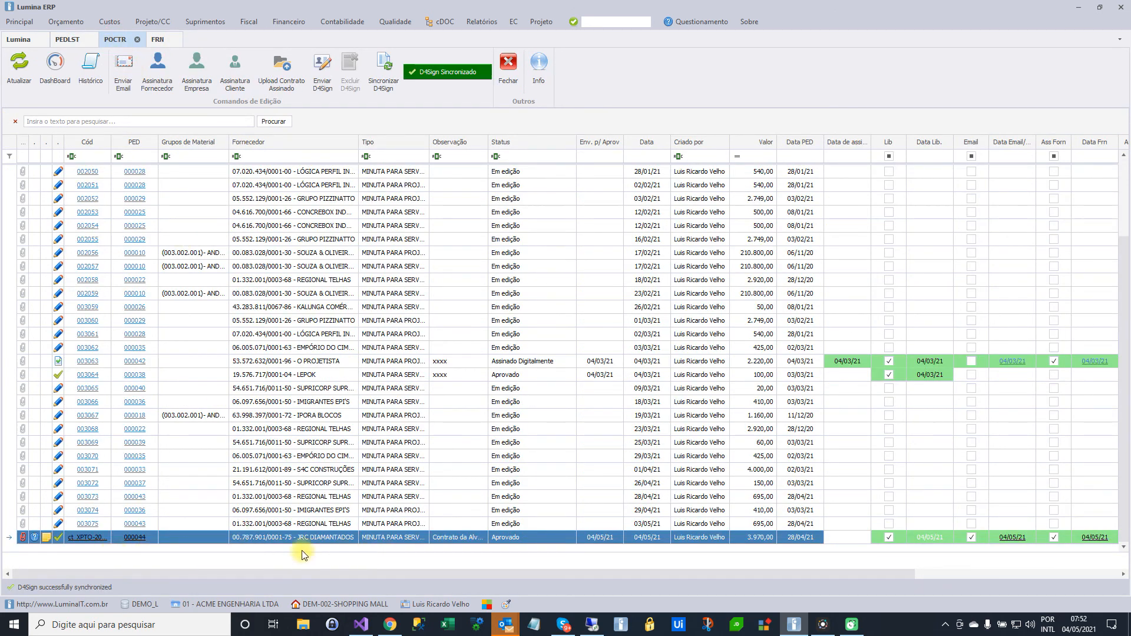